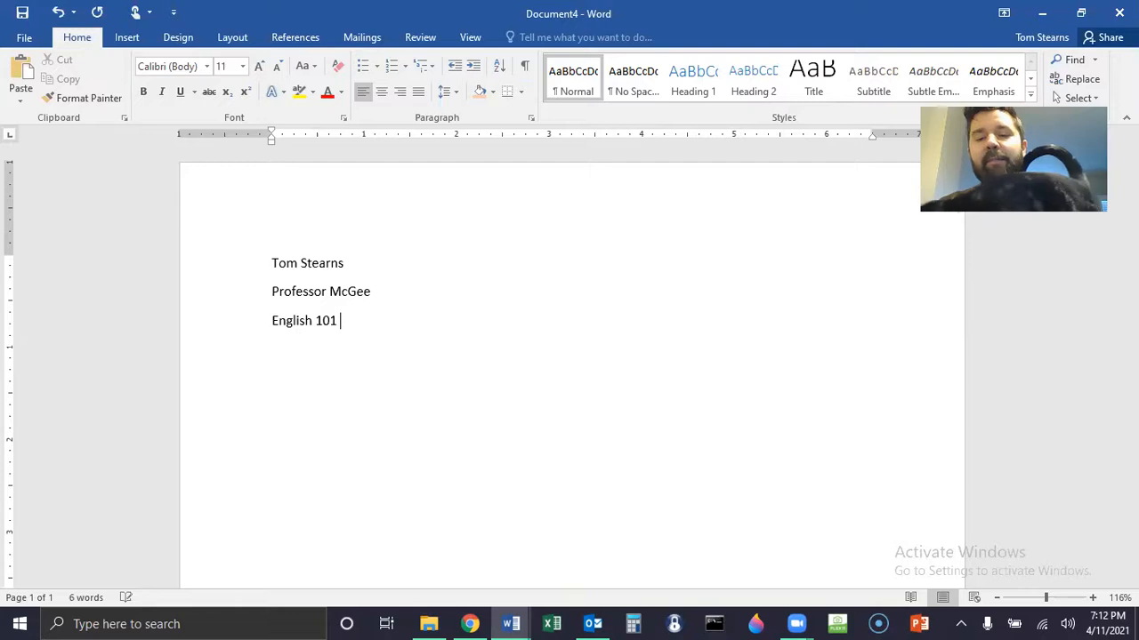
Step: Complete the course line with "- Informative Report" after "English 101" and start a new line below it
type("Informative Report")
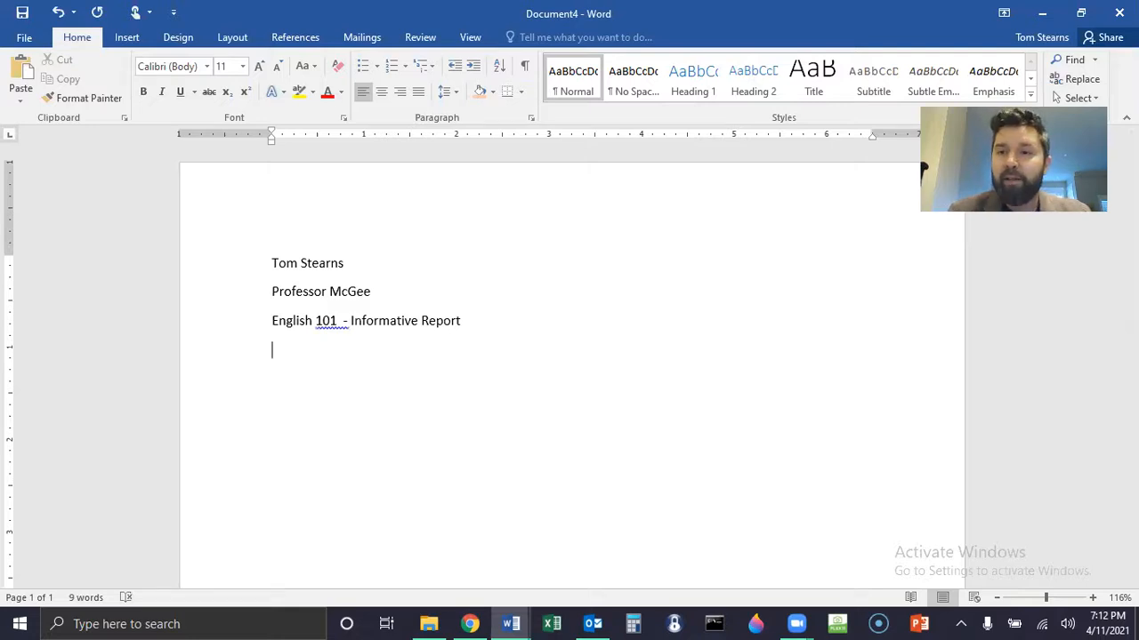
key("Return")
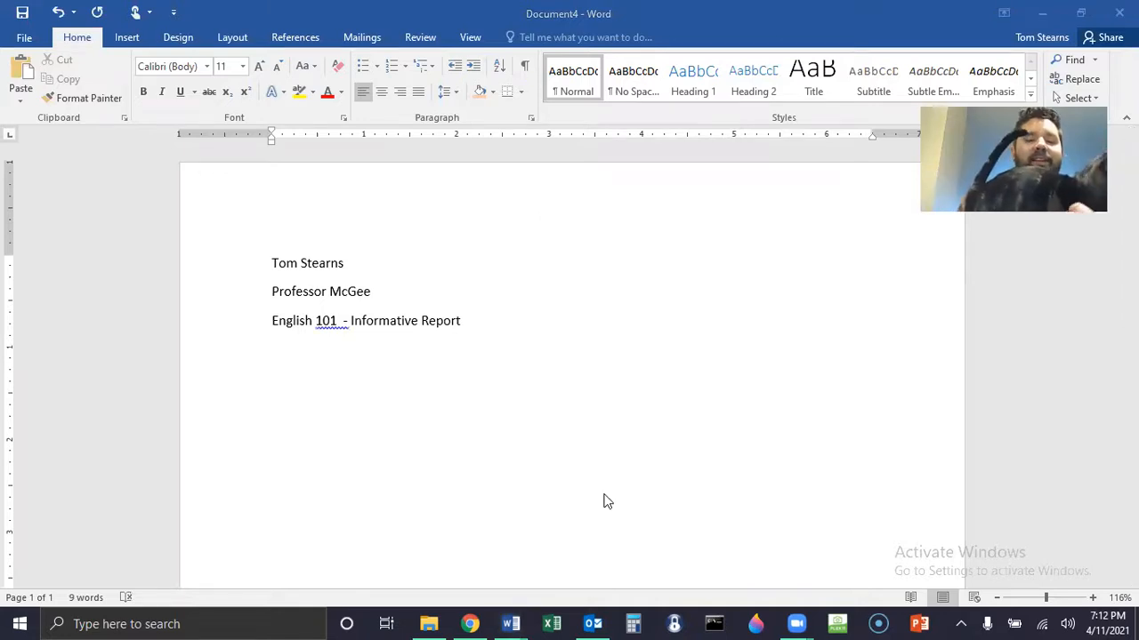
Step: Switch to Chrome and look up the due date of the MLA summary paragraph assignment
left_click(483, 623)
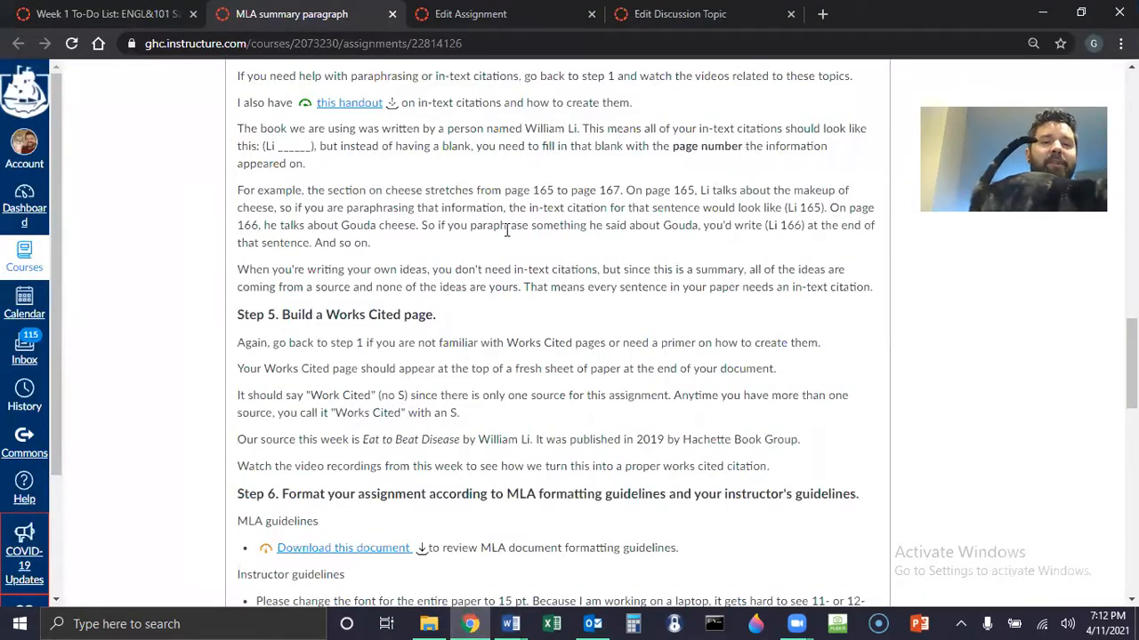
scroll(506, 249, "up", 15)
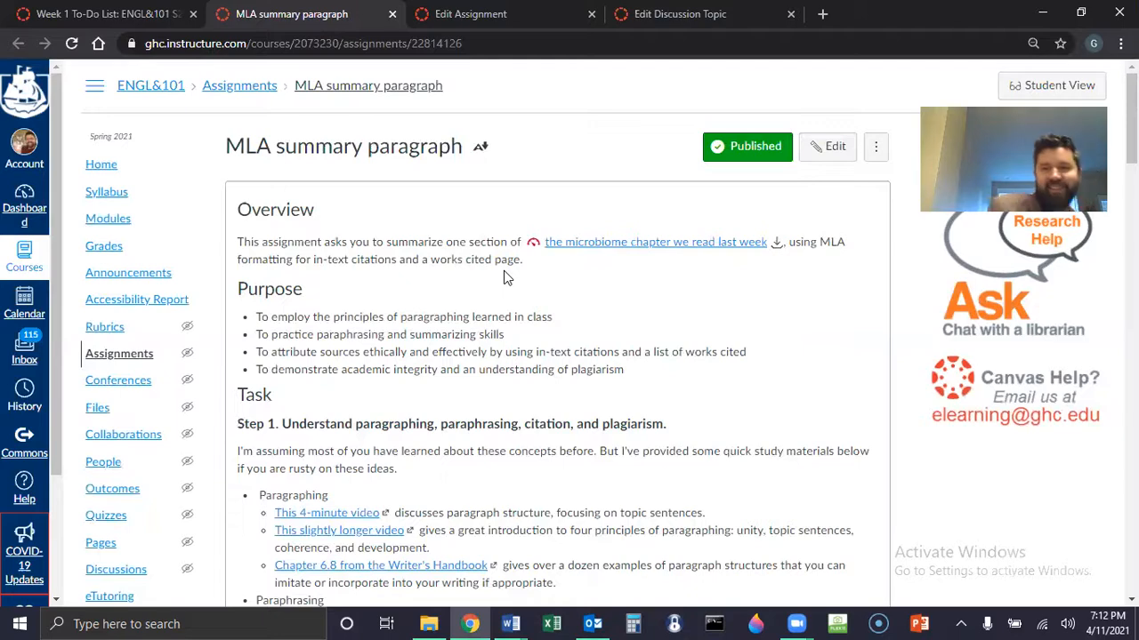
scroll(672, 236, "down", 4)
scroll(679, 255, "down", 20)
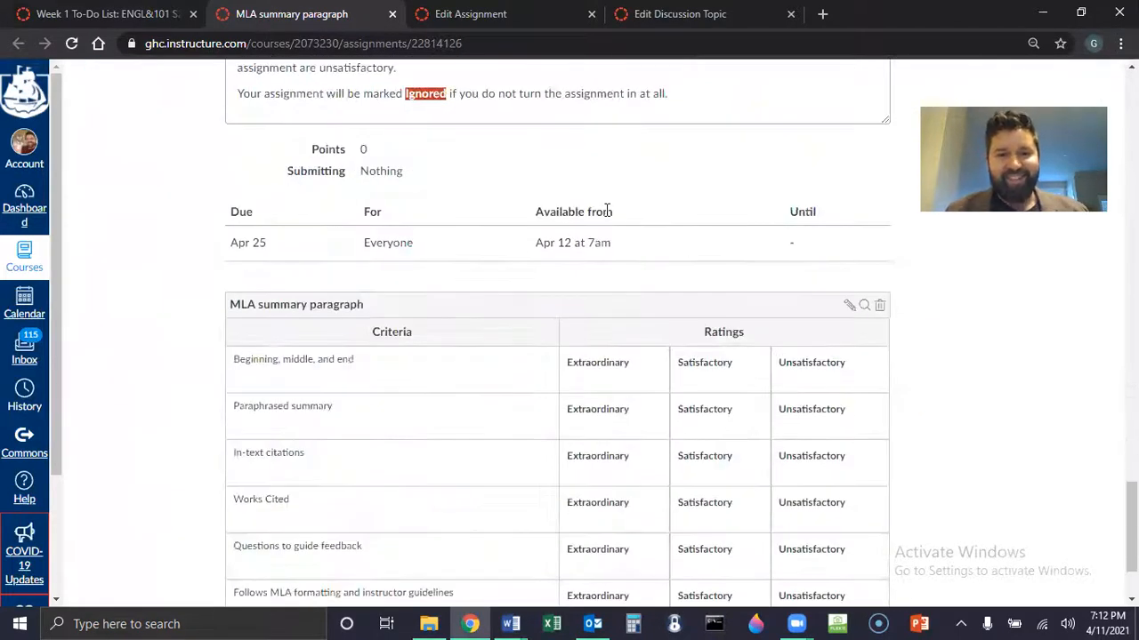
left_click_drag(230, 243, 275, 244)
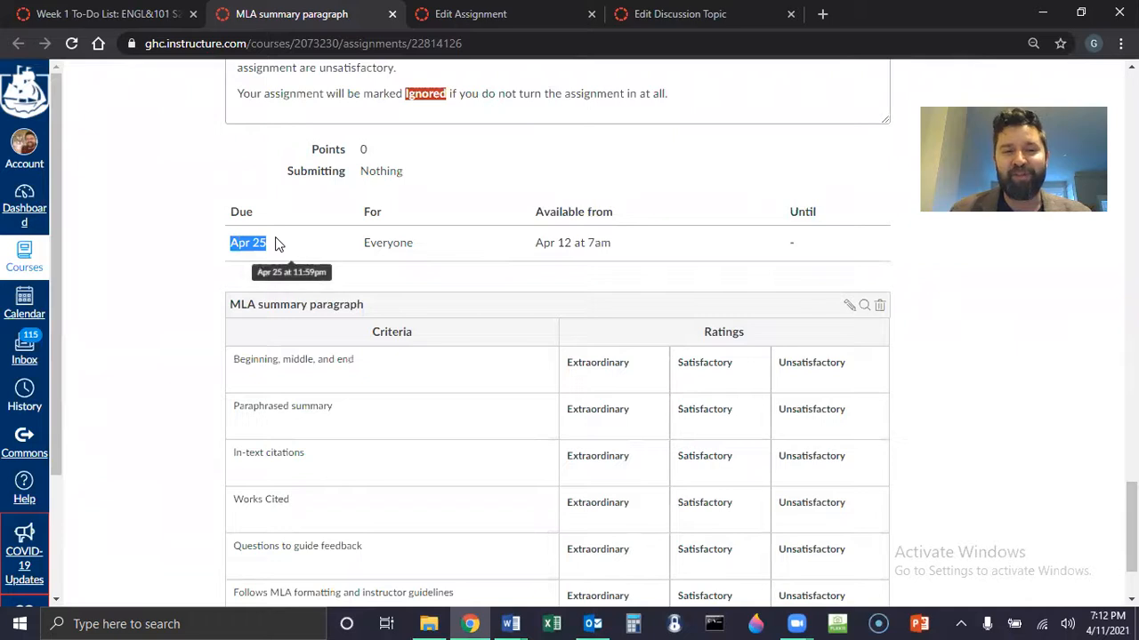
left_click(498, 178)
left_click_drag(226, 305, 373, 310)
left_click(447, 222)
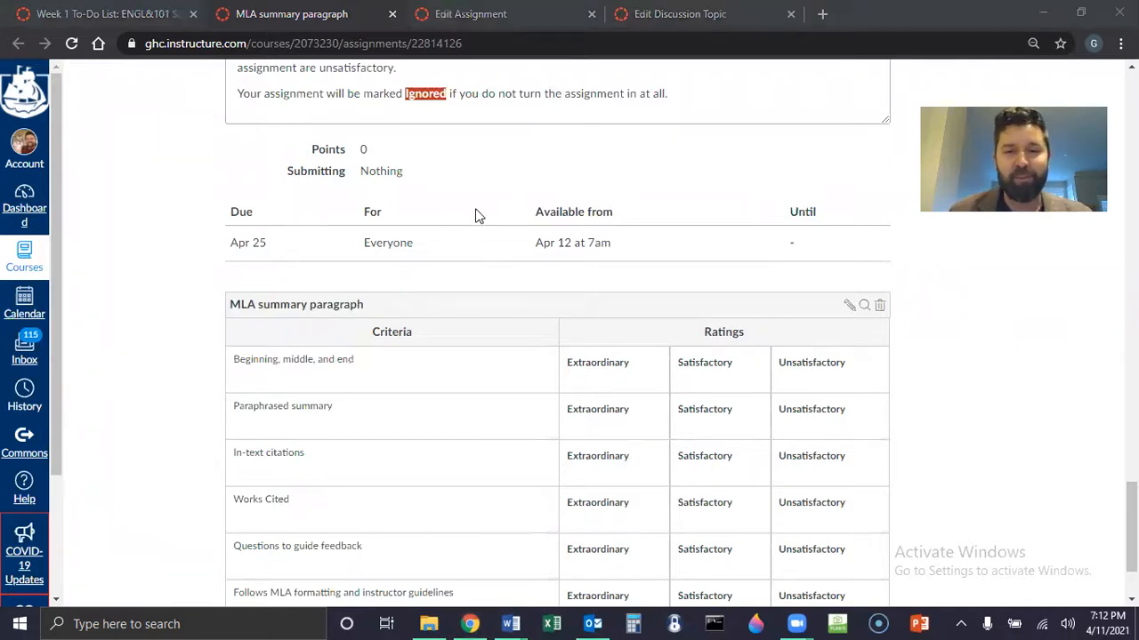
Step: Switch back to Word and enter the date "25 April 2021" on the line below the course line
key("alt+Tab")
key("Return")
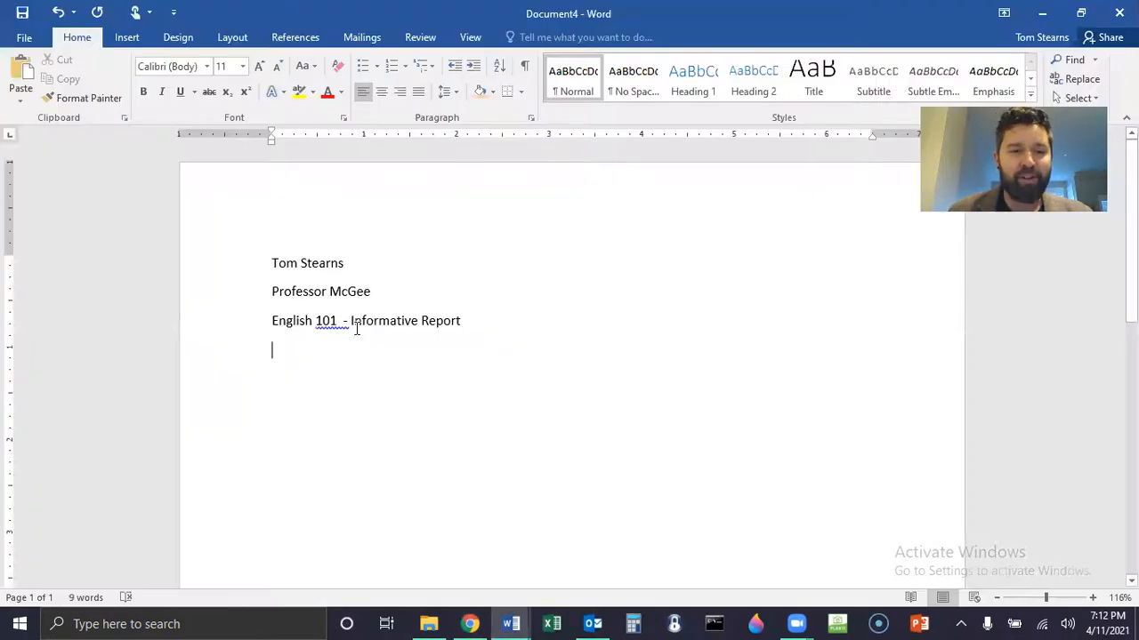
type("25 April")
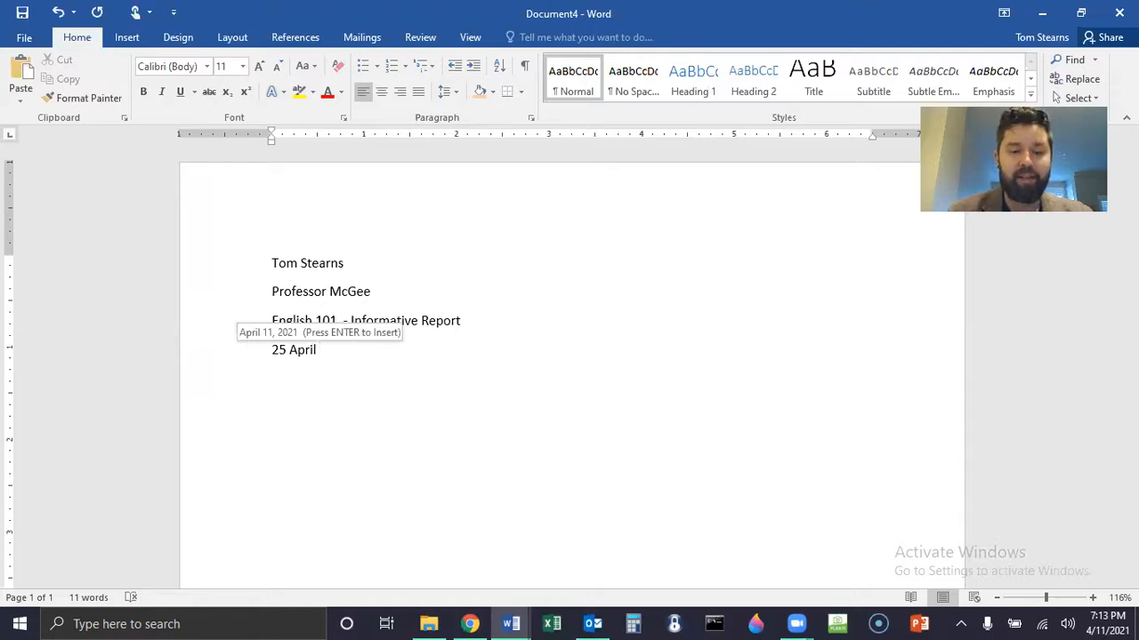
type("2021")
key("Return")
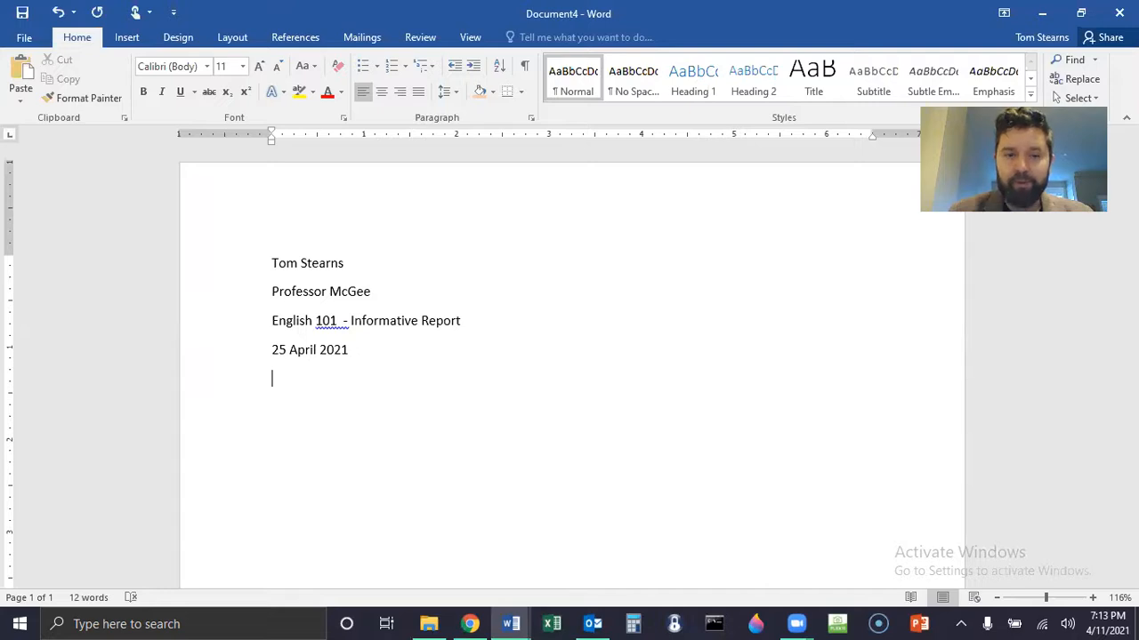
type("In")
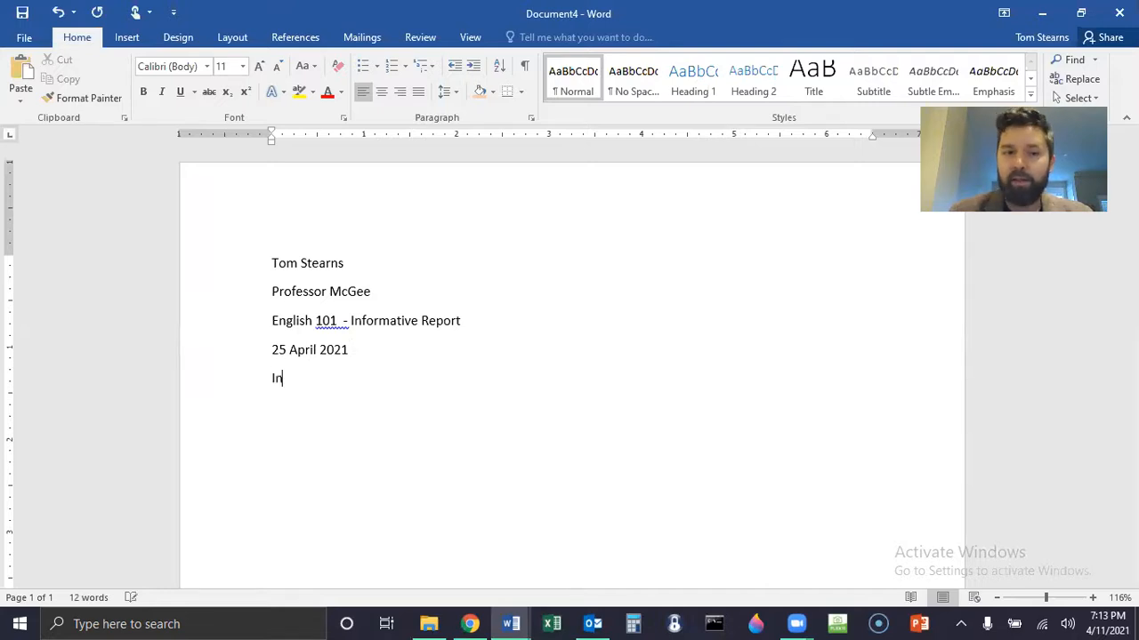
type("formative Report")
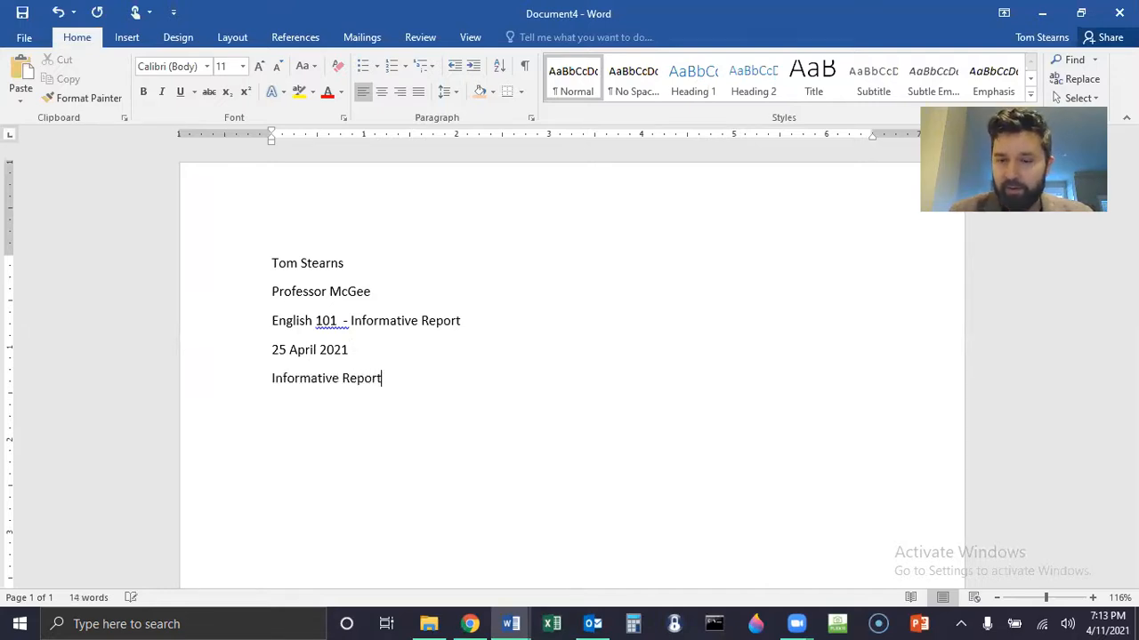
key("shift+Home")
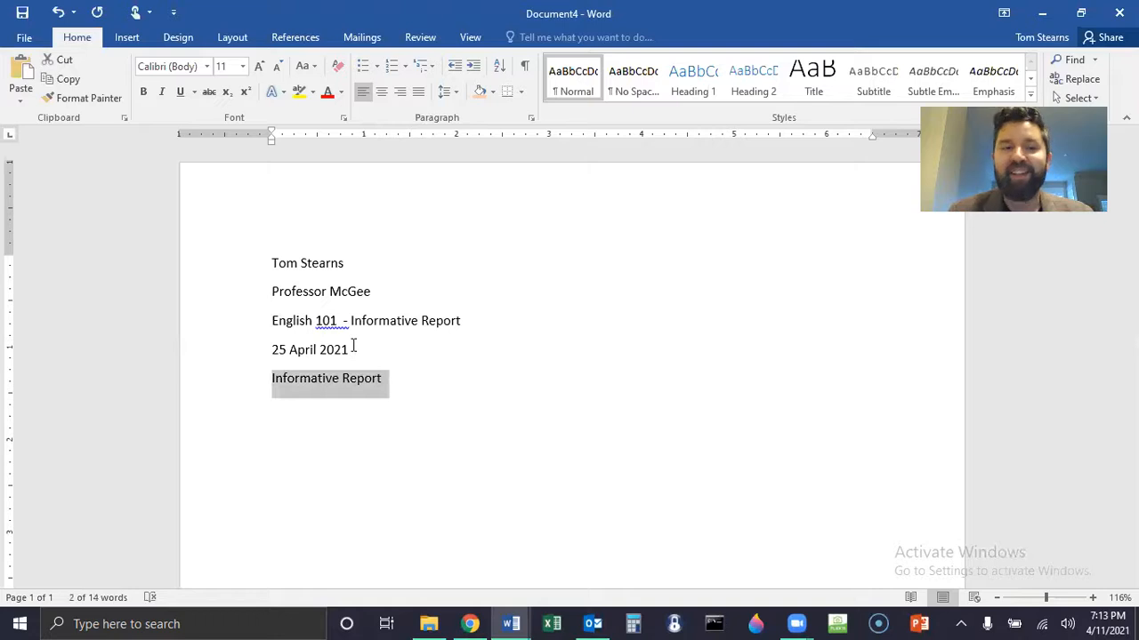
Step: Enter the title "Kimchi: A Probiotic Superfood" on the line below the date and center it
type("K")
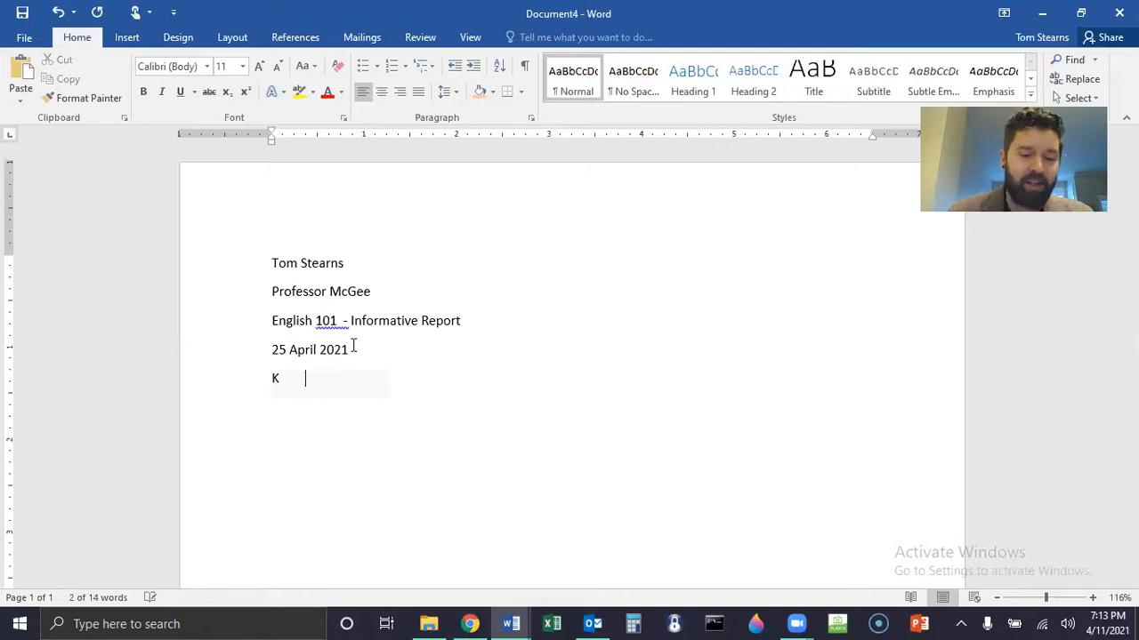
type("imchi: A ")
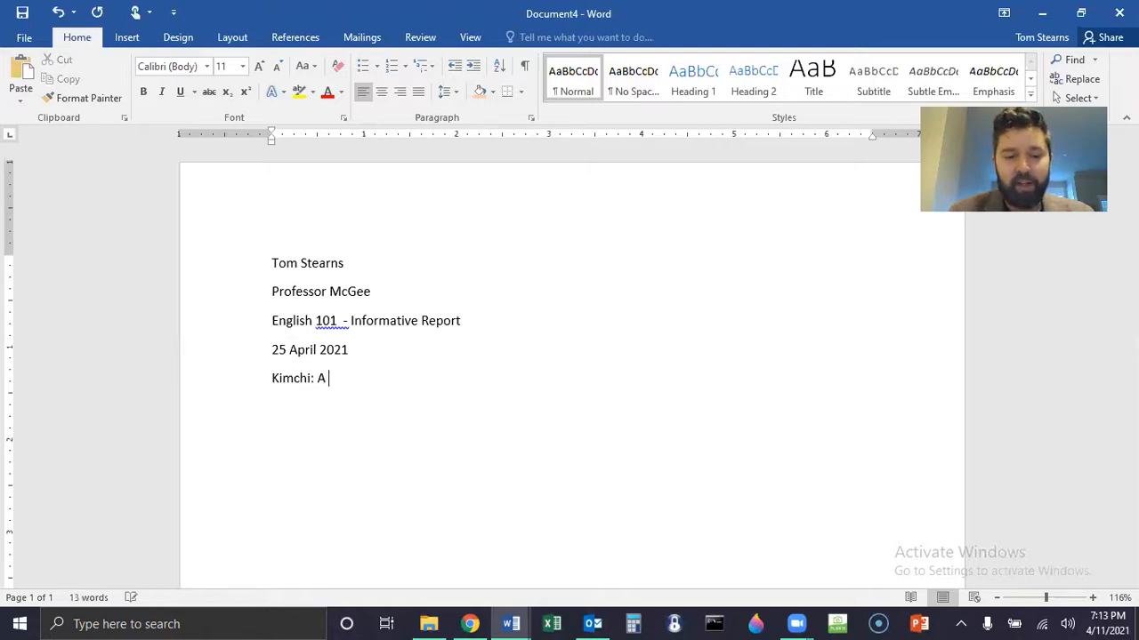
type("Probiotic Superfood")
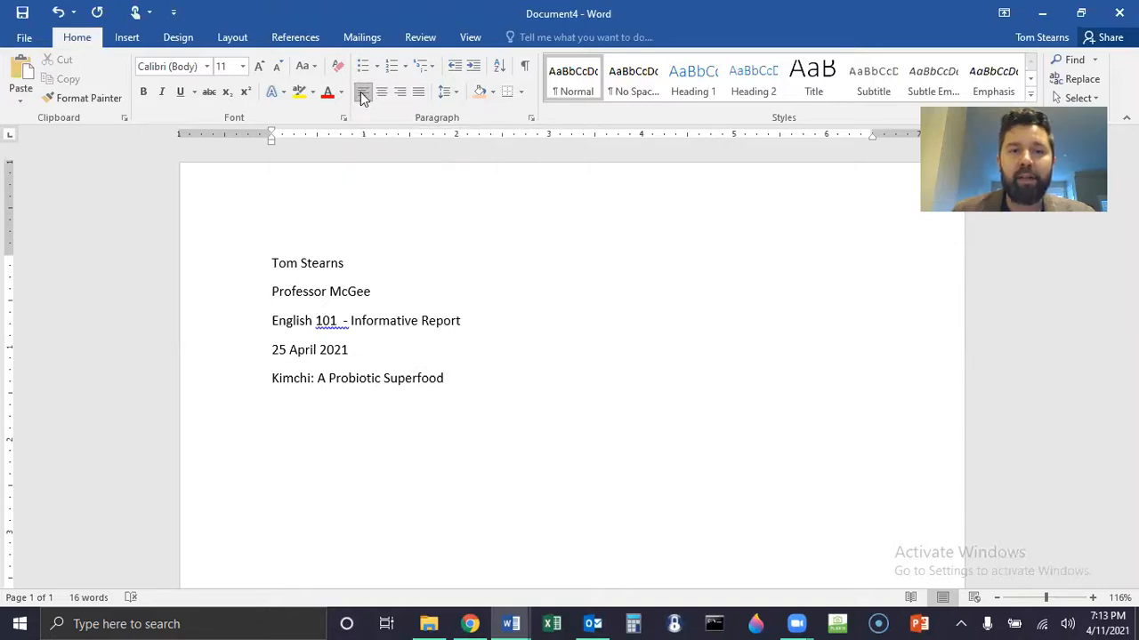
left_click(383, 98)
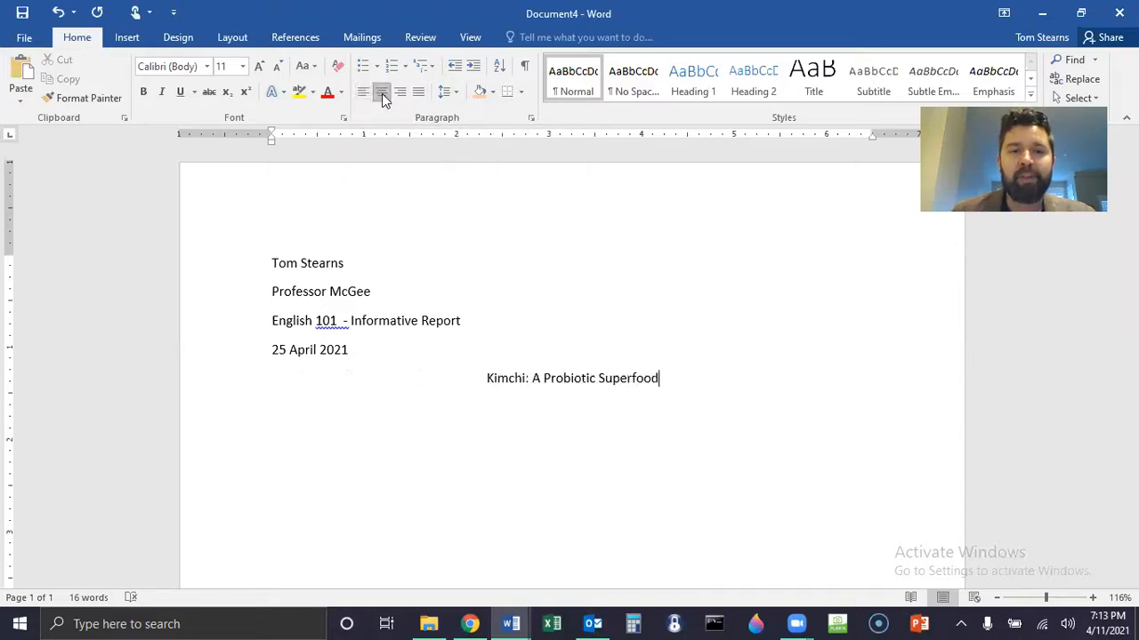
left_click(398, 92)
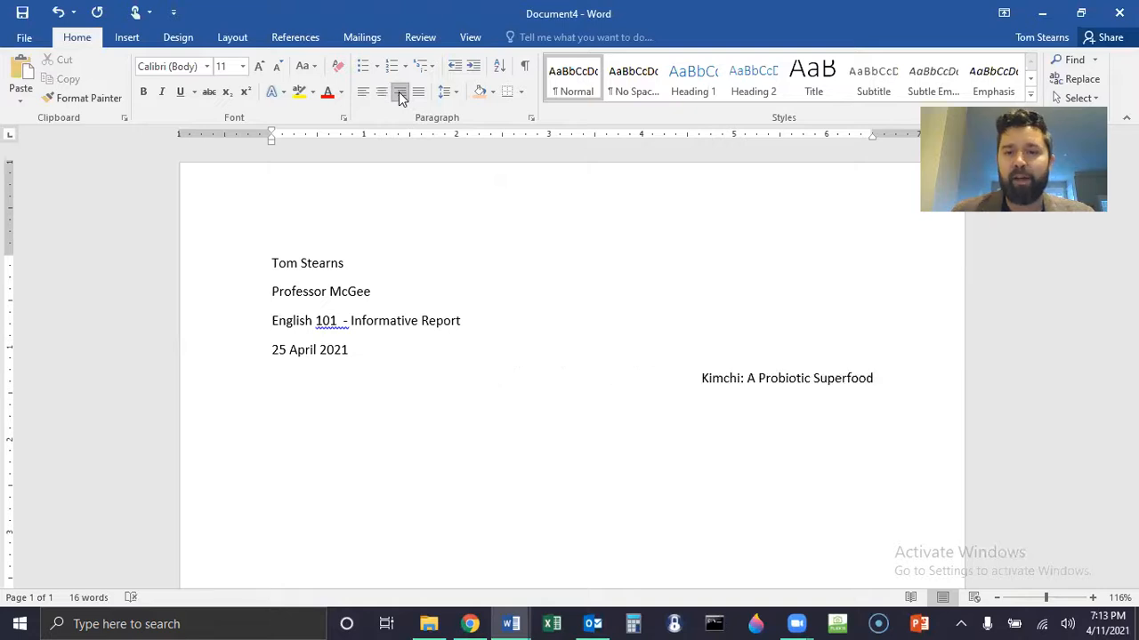
left_click(384, 94)
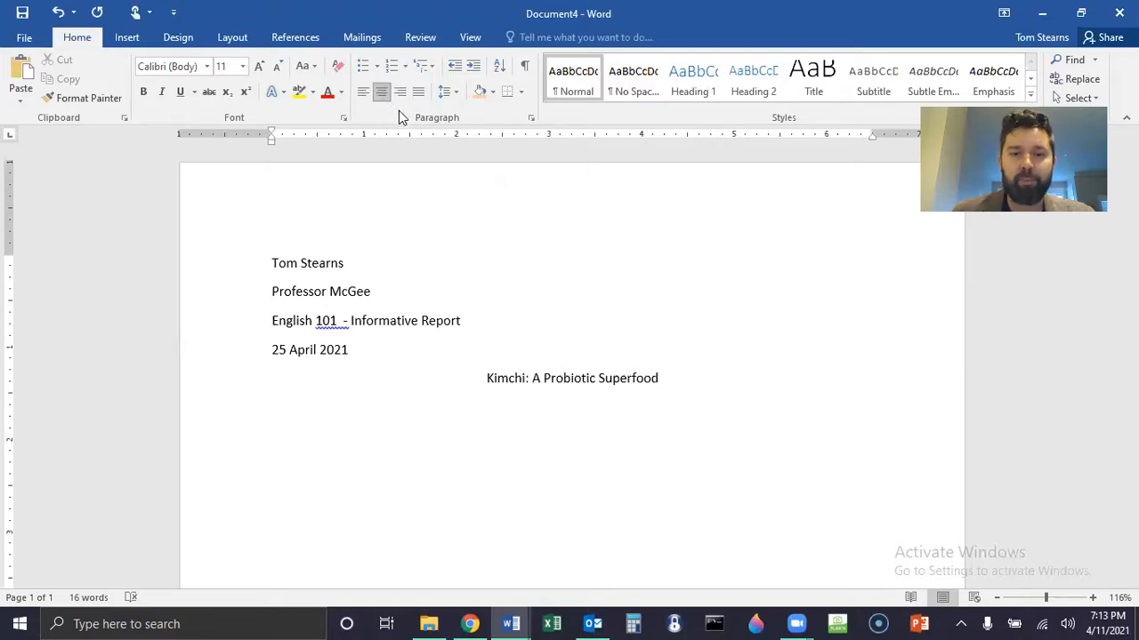
Step: Start a left-aligned, indented paragraph below the title with "Kimchi is" followed by placeholder text and a period
key("Return")
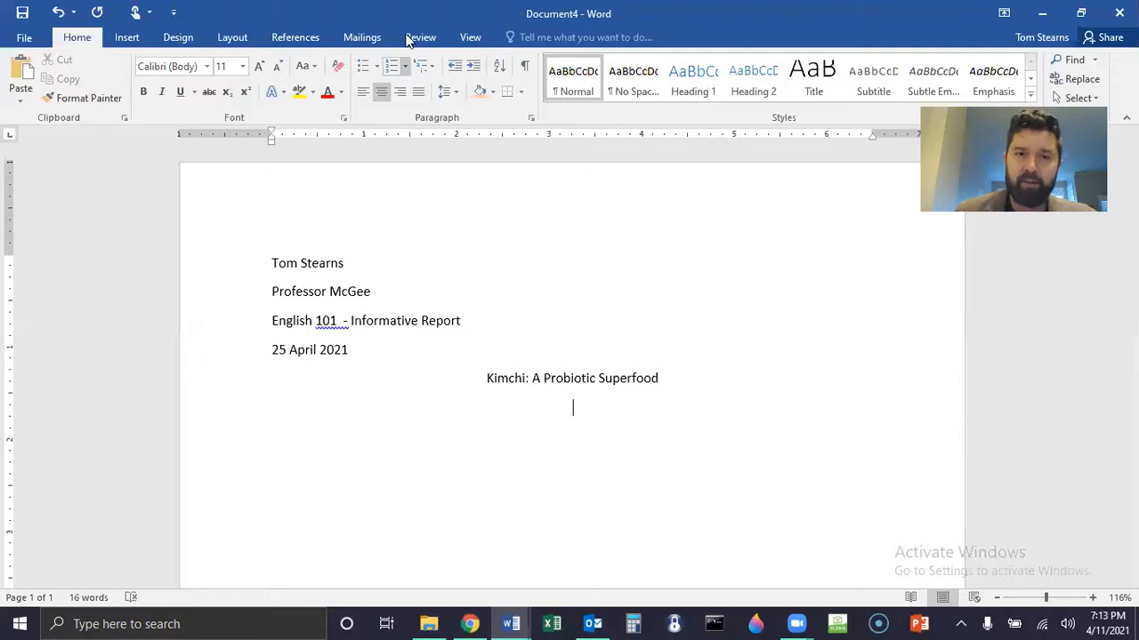
left_click(366, 94)
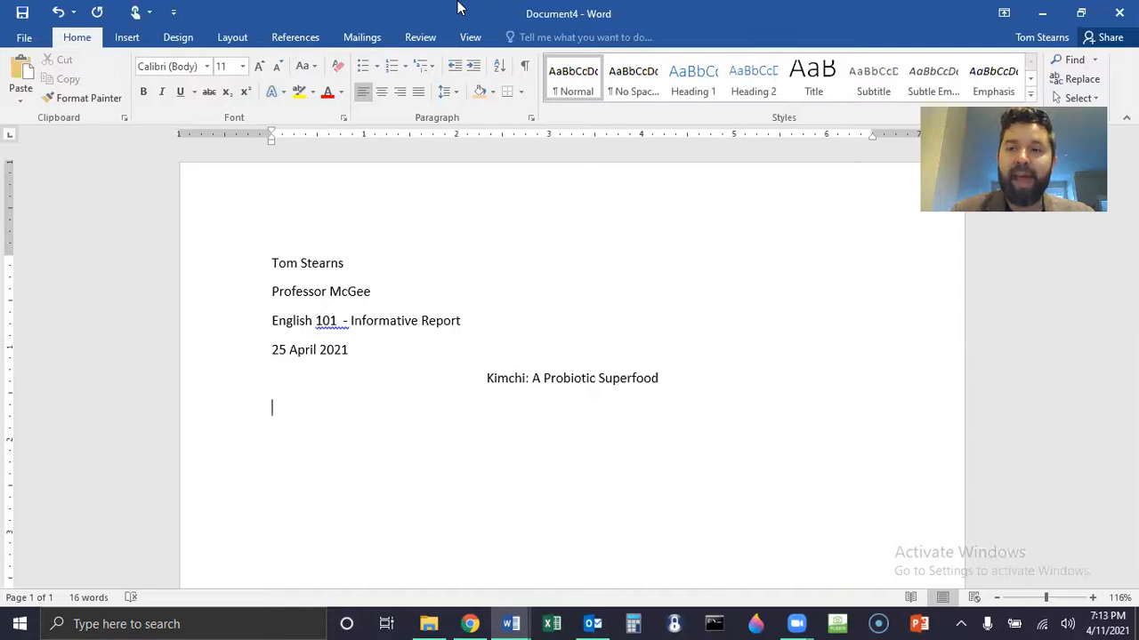
key("Tab")
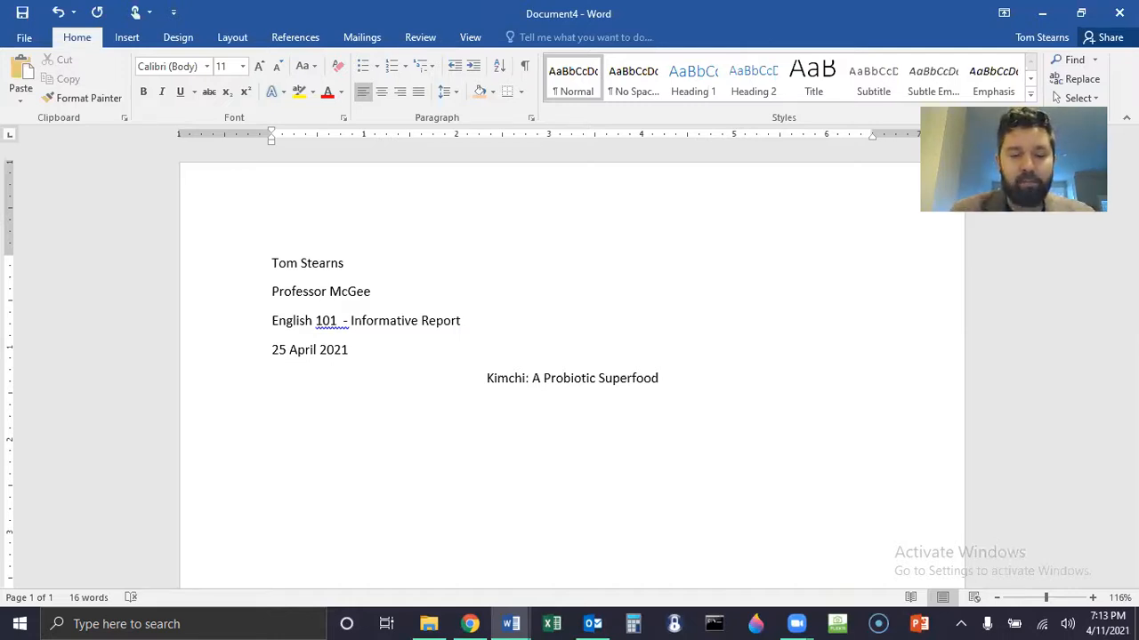
type("Kimchi is")
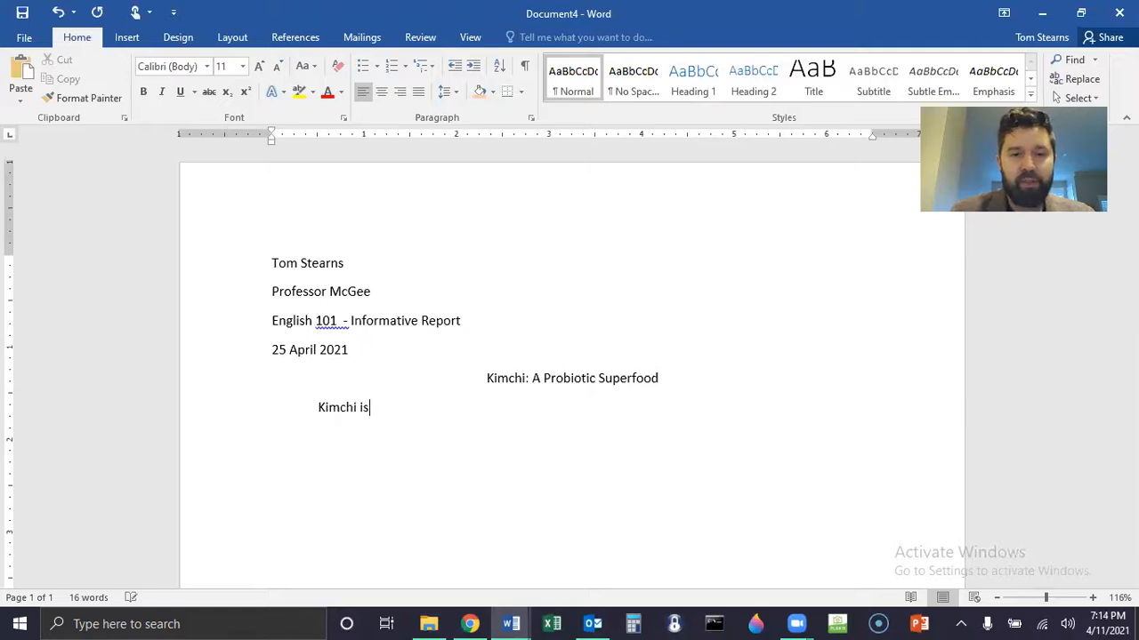
type(" oehit aewht piwae htpiewahtipwea htpiewtpi .")
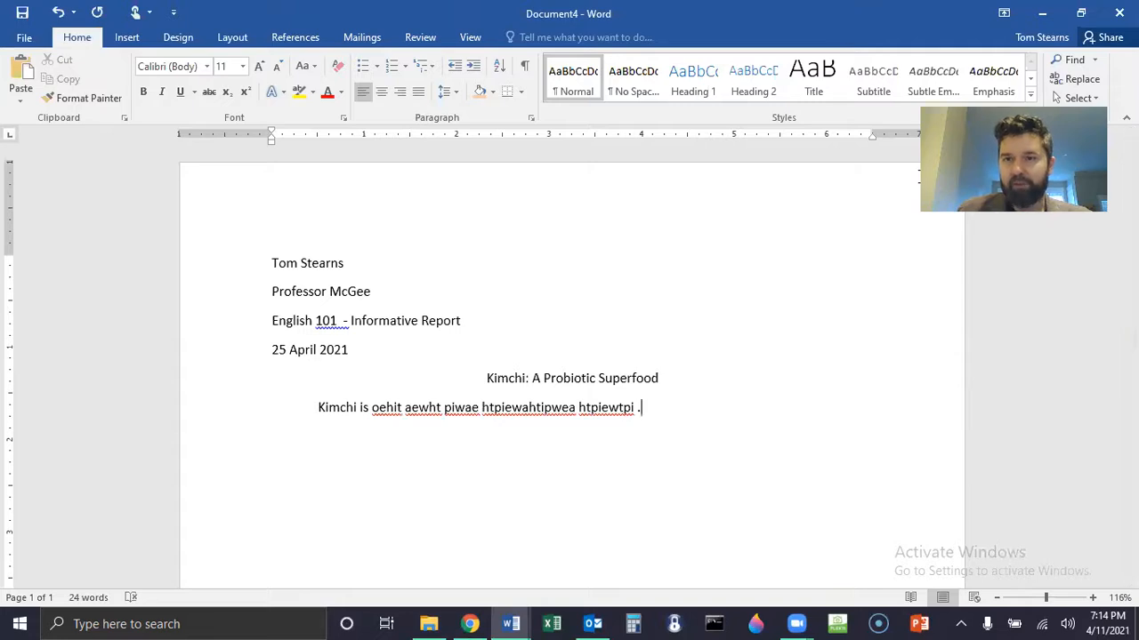
Step: Close up the space before the first sentence's period and add "Writing my paragraph is fun. I like writing paragraphs because it's great."
left_click_drag(1009, 159, 1023, 92)
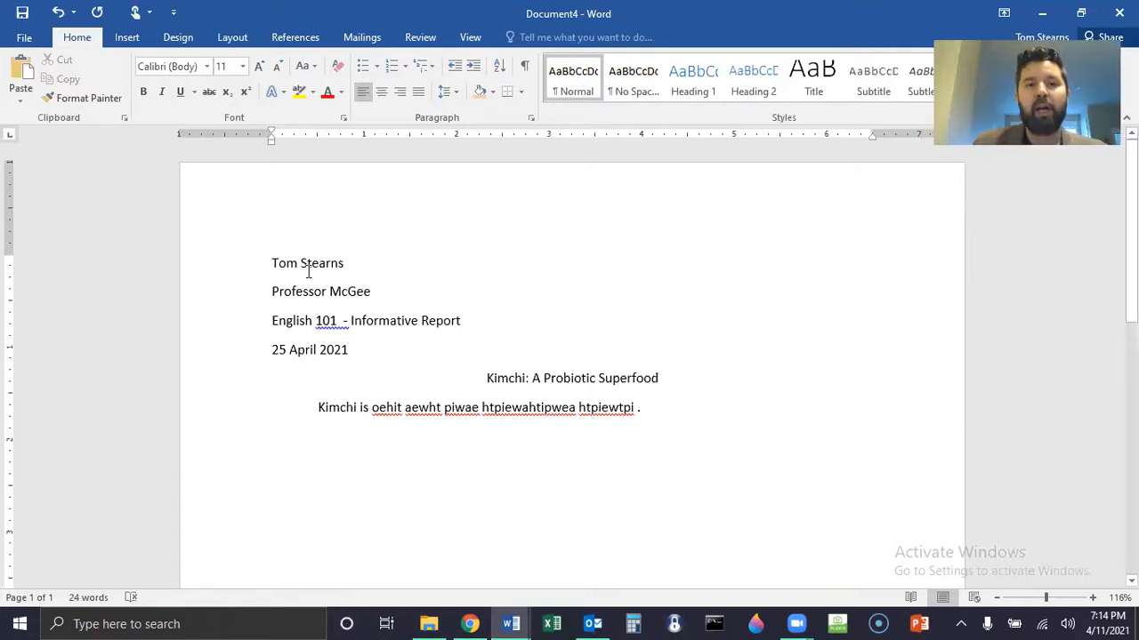
left_click_drag(271, 264, 649, 407)
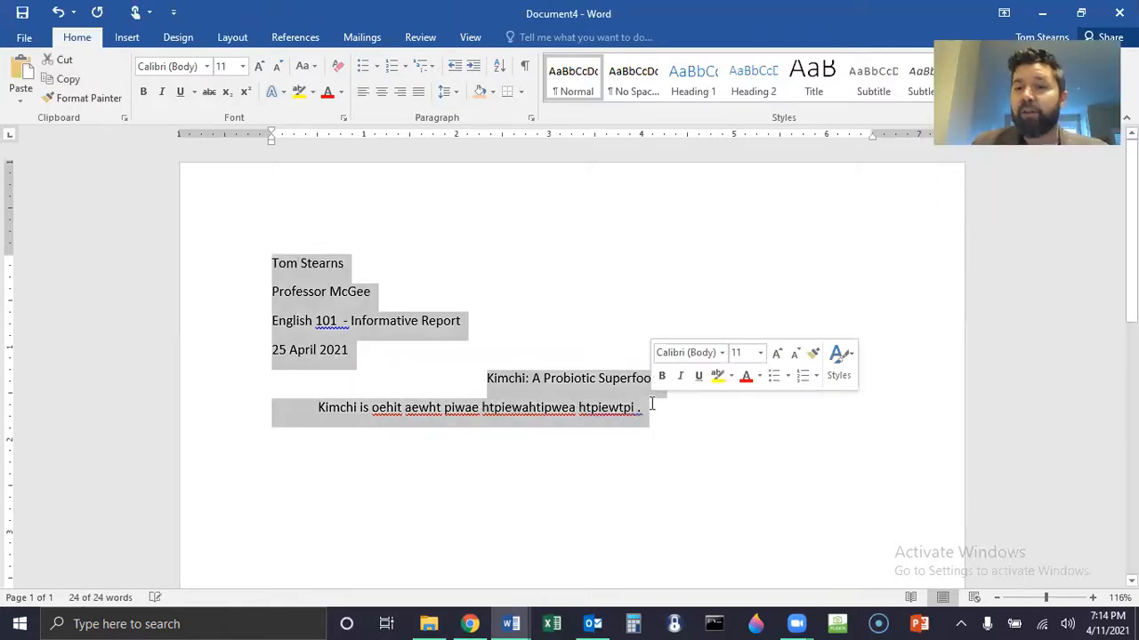
left_click(663, 408)
key("BackSpace")
key("BackSpace")
type(". Writing my paragraph is fun. I like writing paragraphs because it’s great.")
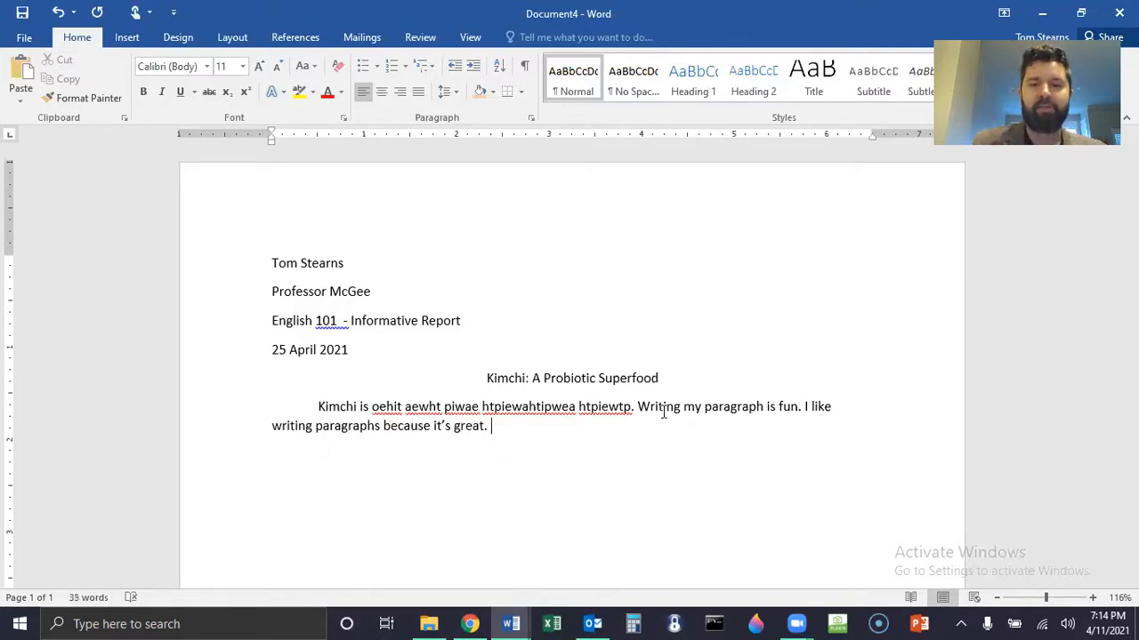
left_click_drag(446, 408, 473, 429)
left_click(495, 425)
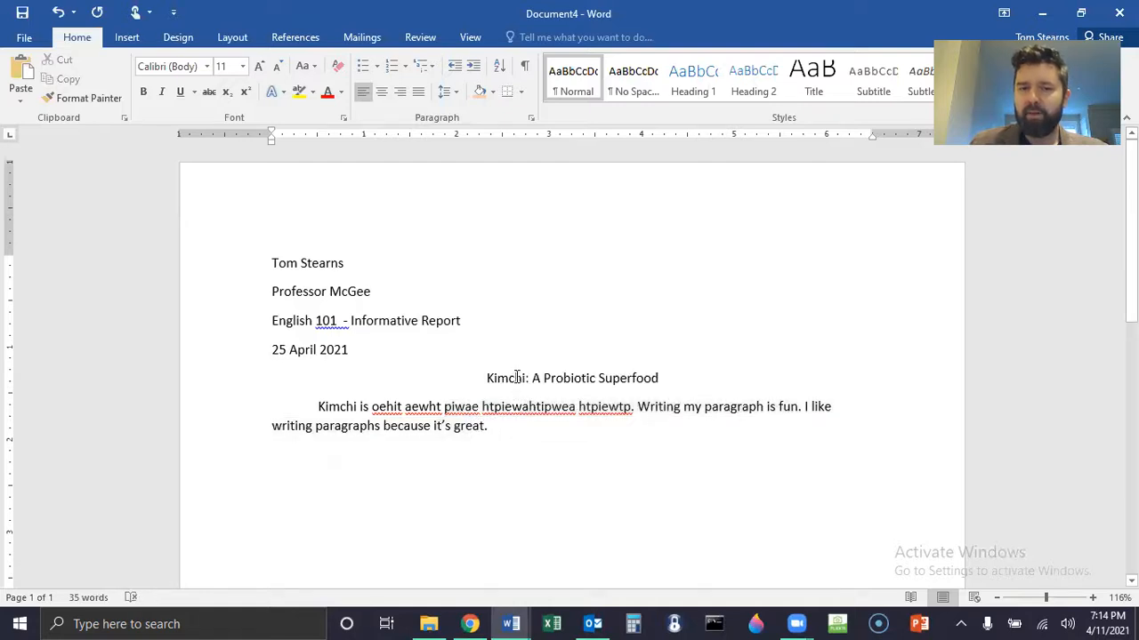
left_click_drag(515, 377, 525, 405)
left_click_drag(349, 354, 299, 264)
left_click(289, 271)
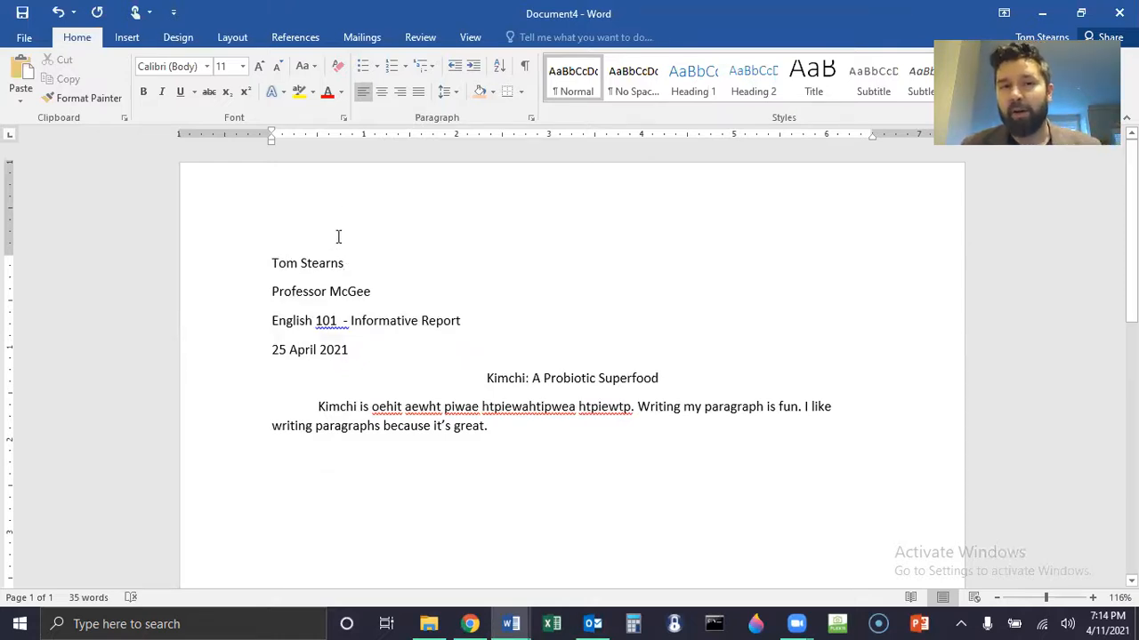
Step: Remove the space after the paragraph for the author name line at the start of the document
left_click(448, 94)
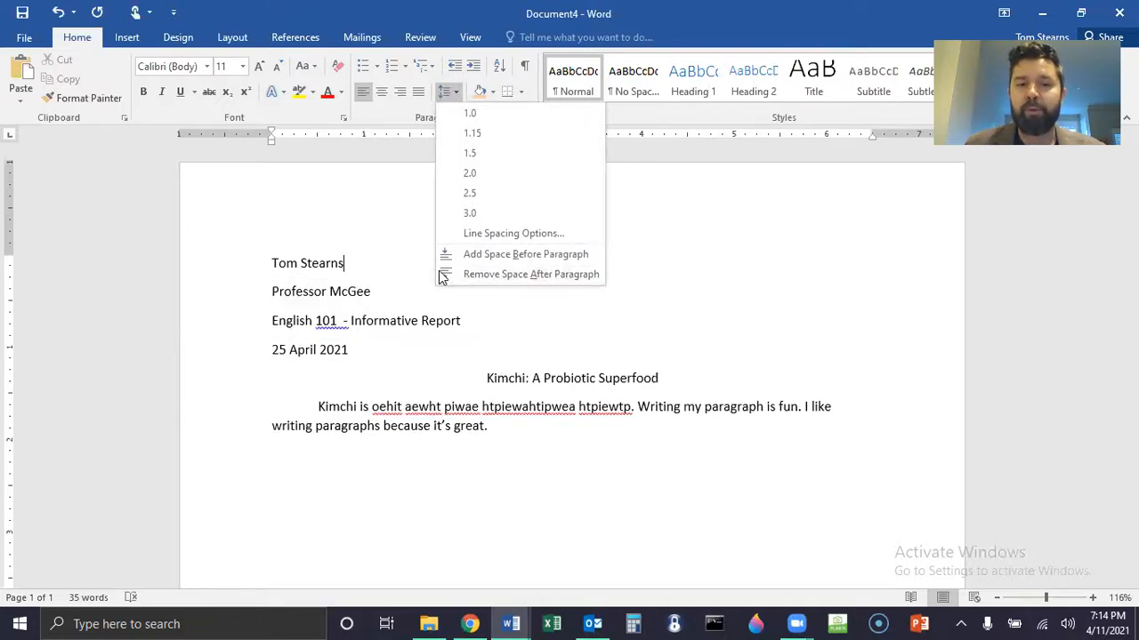
left_click(395, 286)
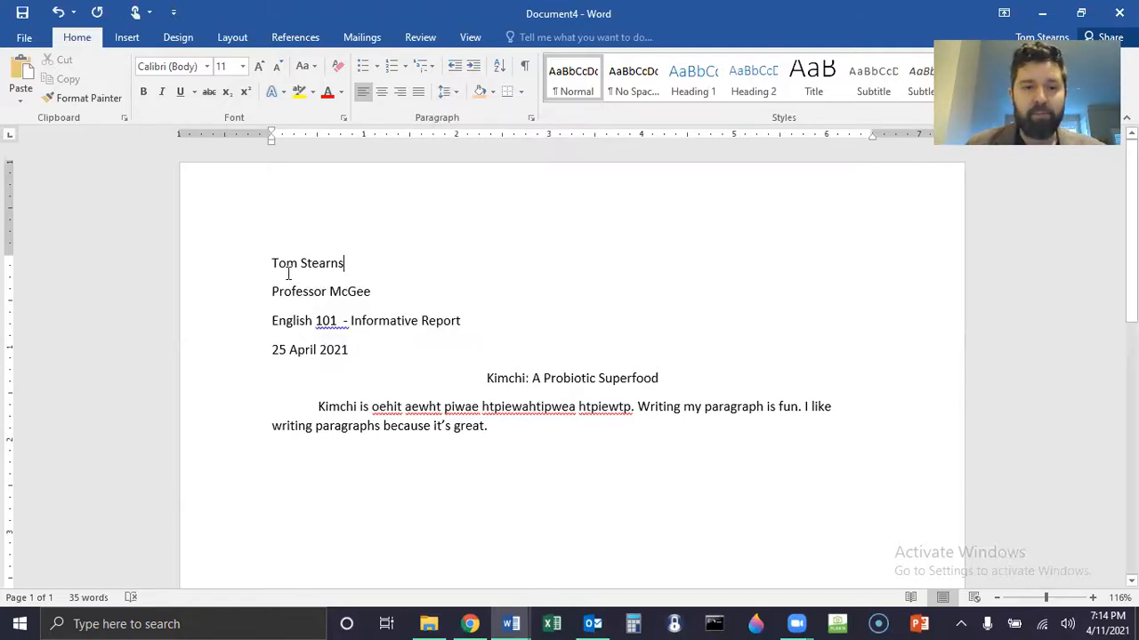
left_click(447, 94)
left_click(482, 274)
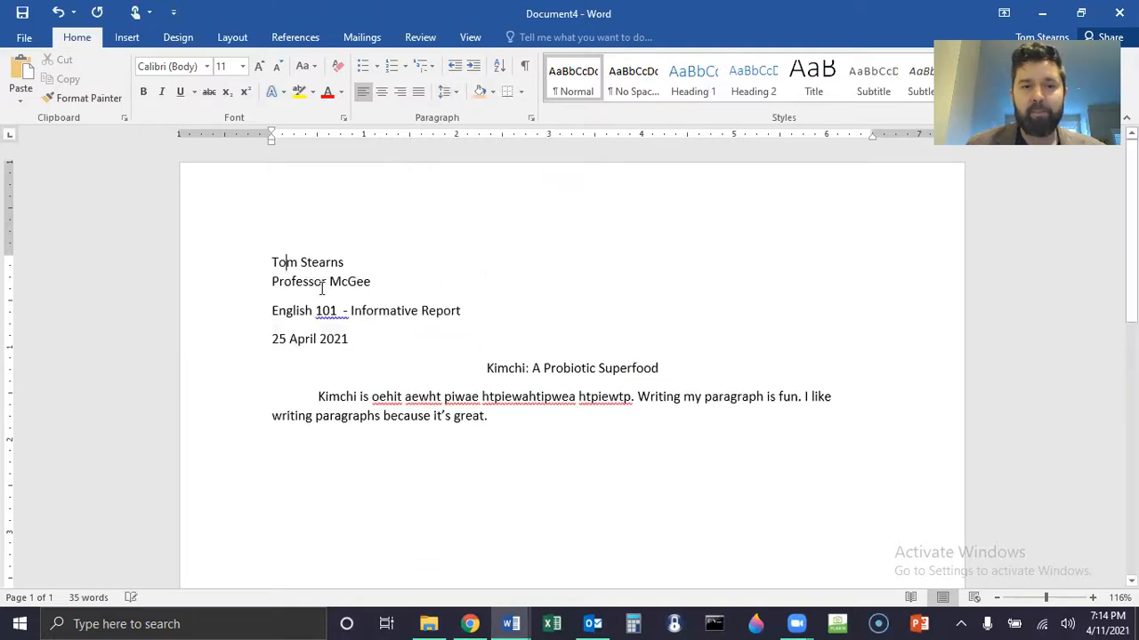
left_click_drag(278, 265, 366, 276)
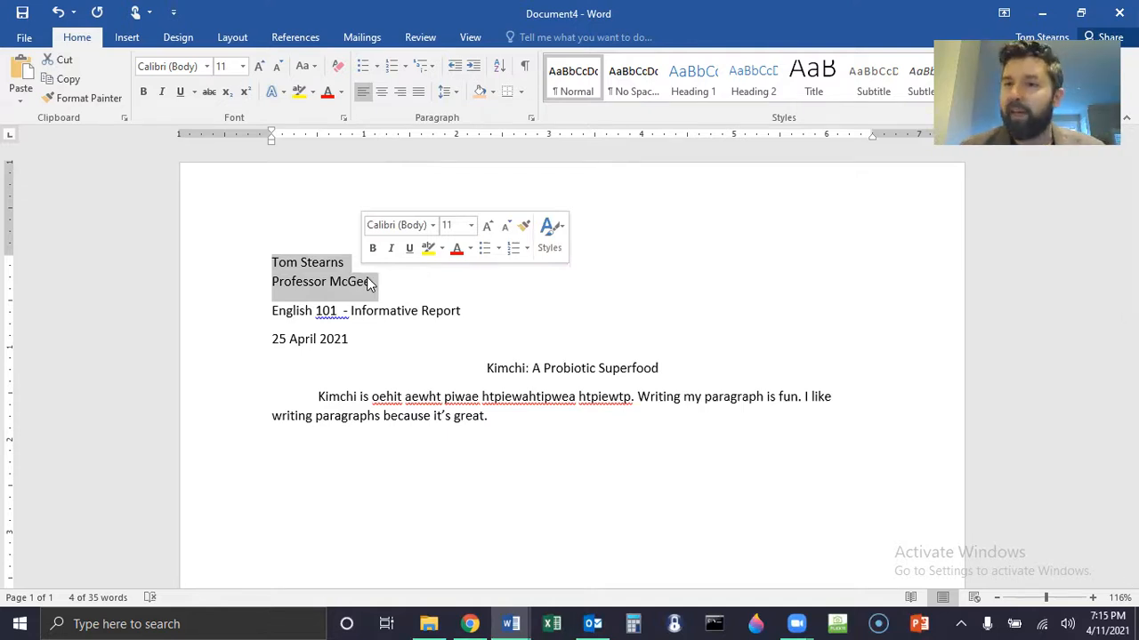
left_click(353, 277)
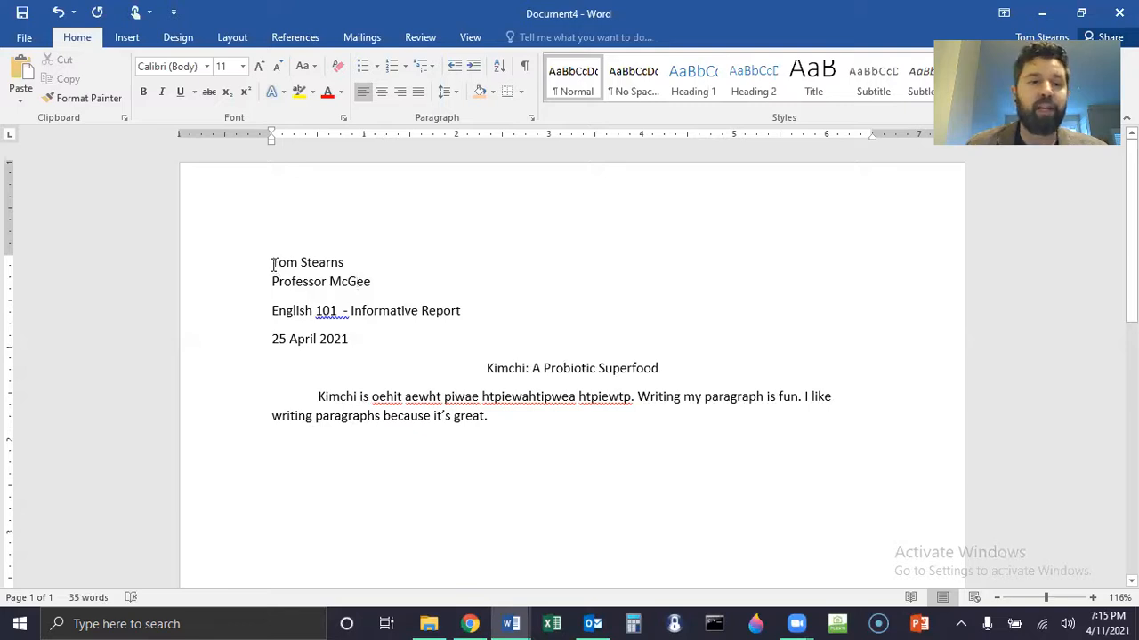
left_click_drag(270, 263, 867, 466)
left_click(711, 442)
left_click(548, 370)
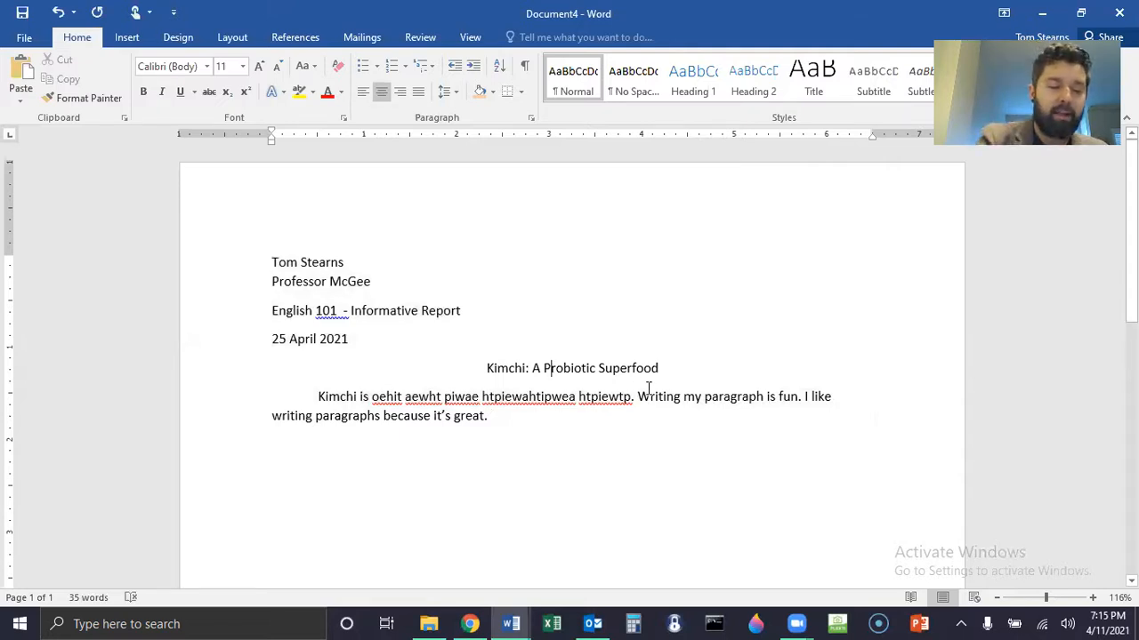
Step: Remove the space after every paragraph in the whole document
key("ctrl+a")
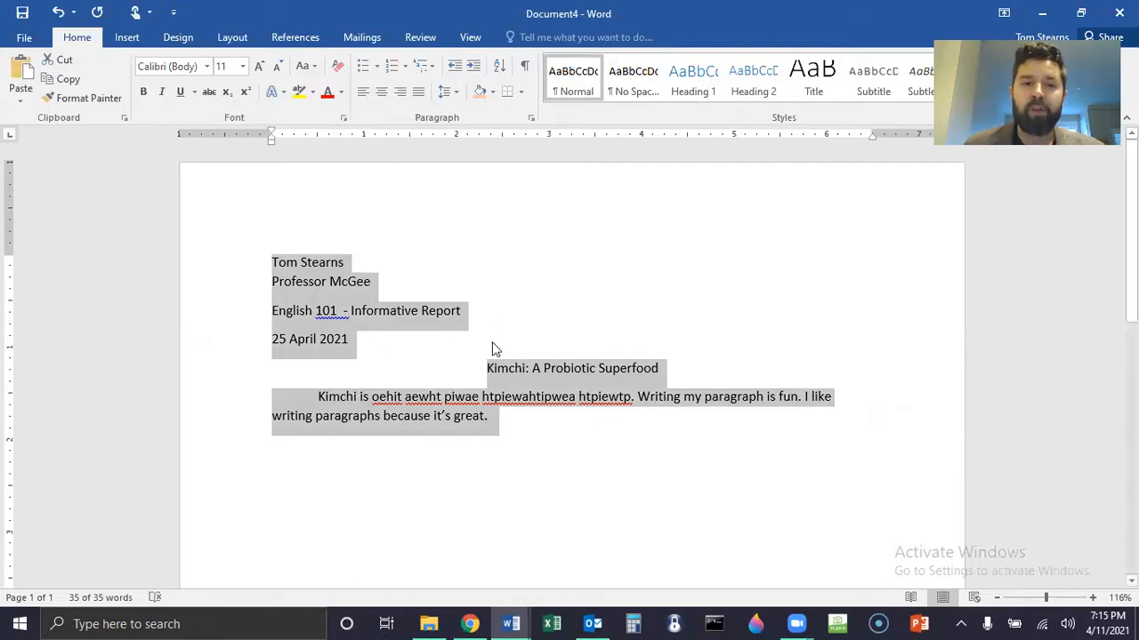
left_click(448, 94)
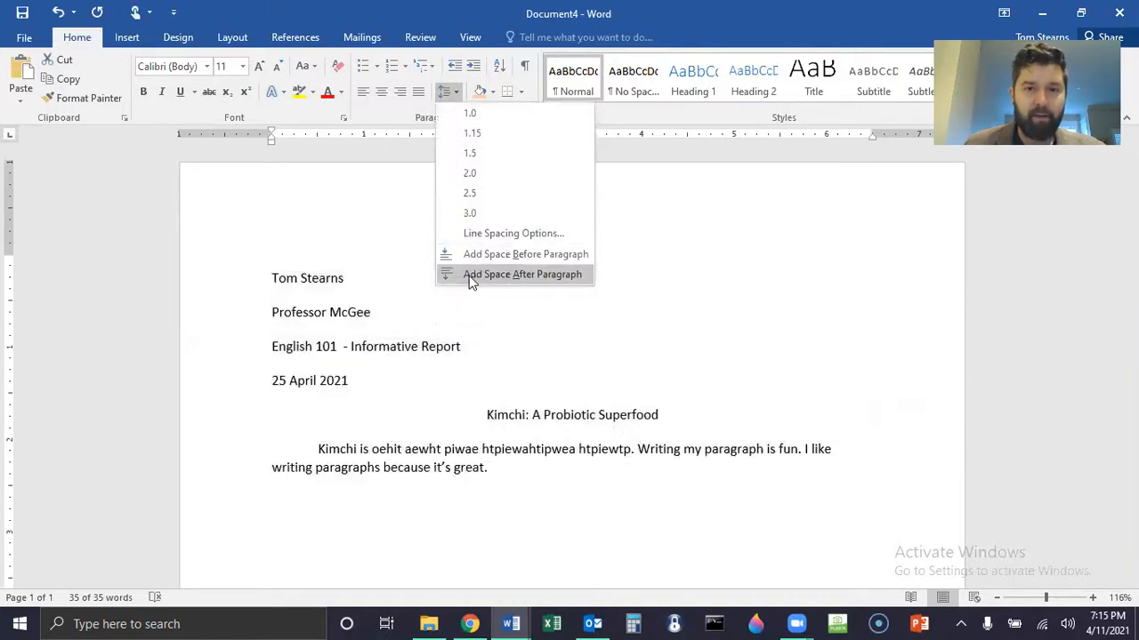
left_click(471, 274)
left_click(448, 93)
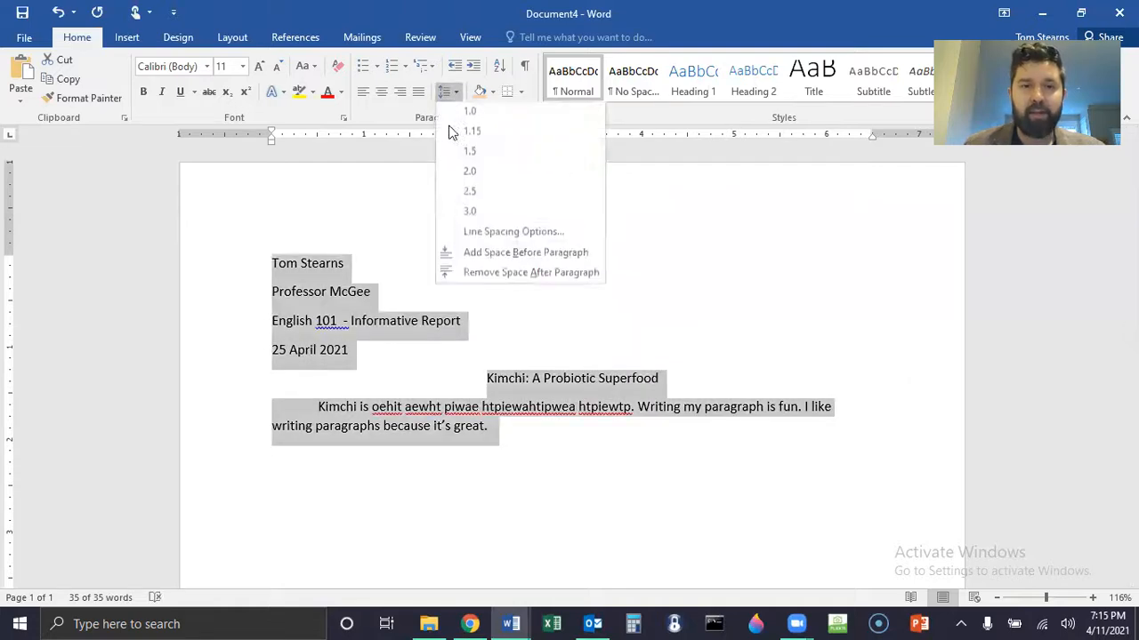
left_click(502, 273)
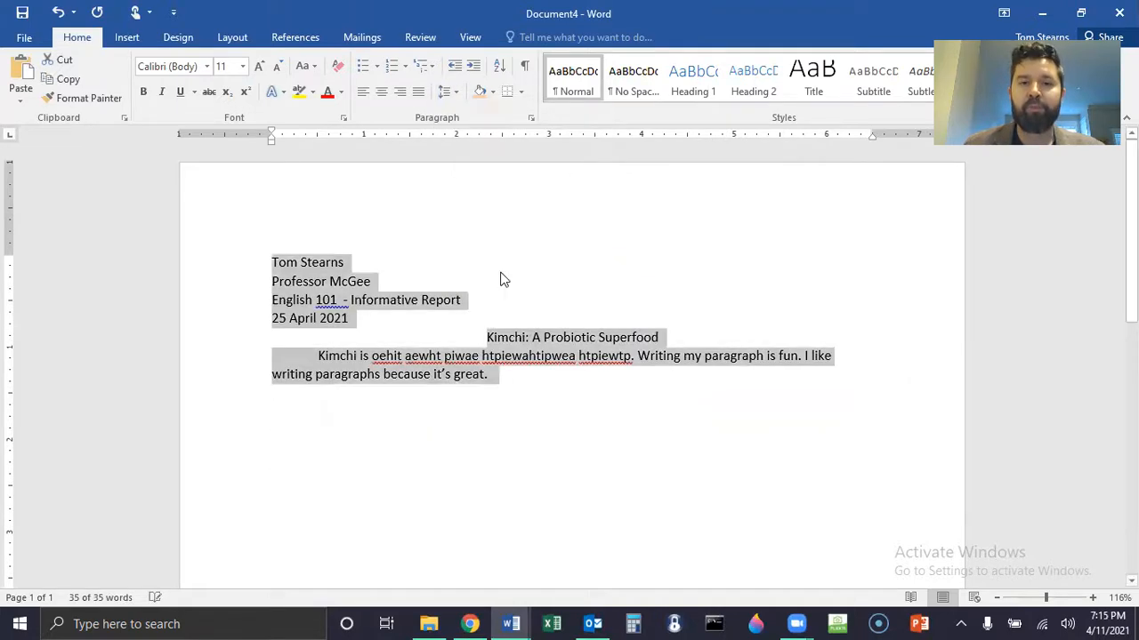
left_click(298, 264)
left_click_drag(274, 264, 552, 372)
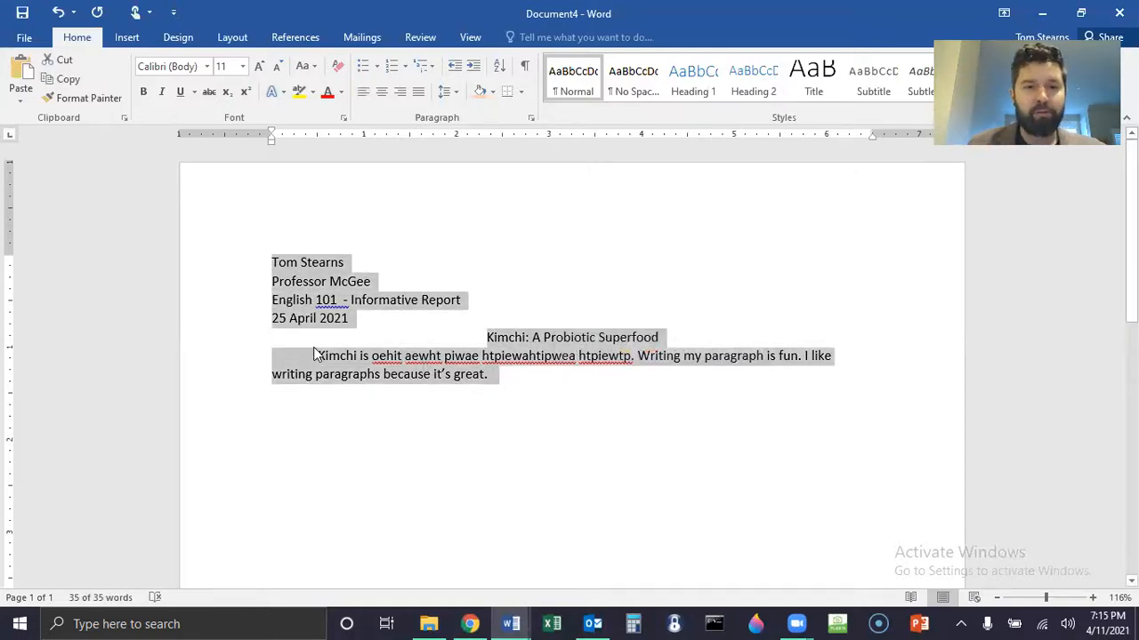
left_click(346, 318)
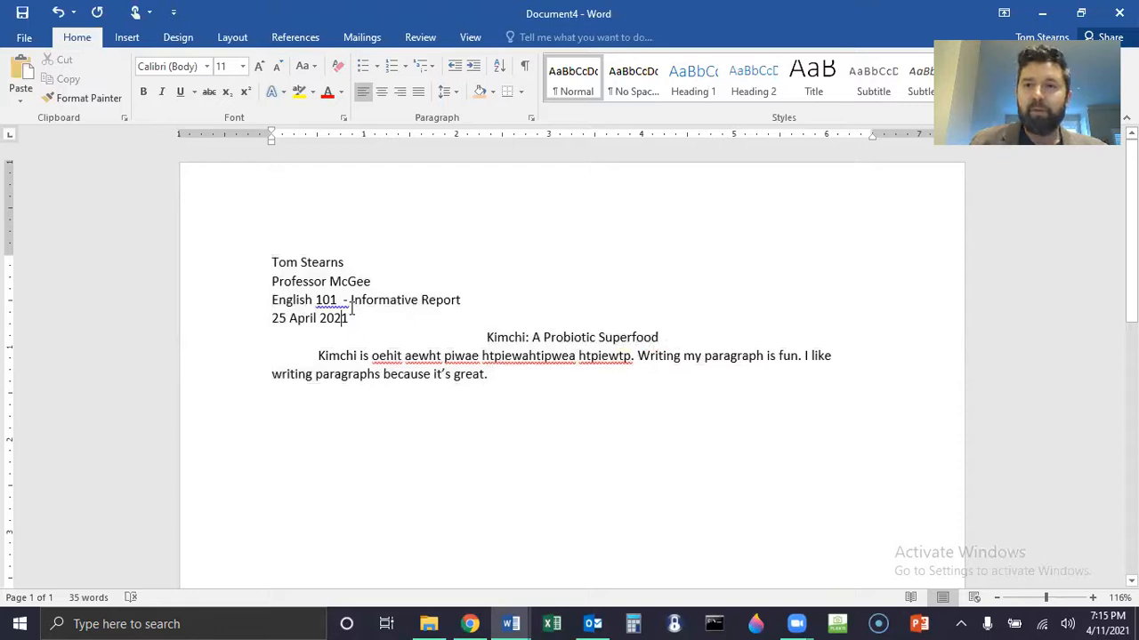
left_click_drag(318, 356, 353, 377)
left_click_drag(632, 356, 321, 320)
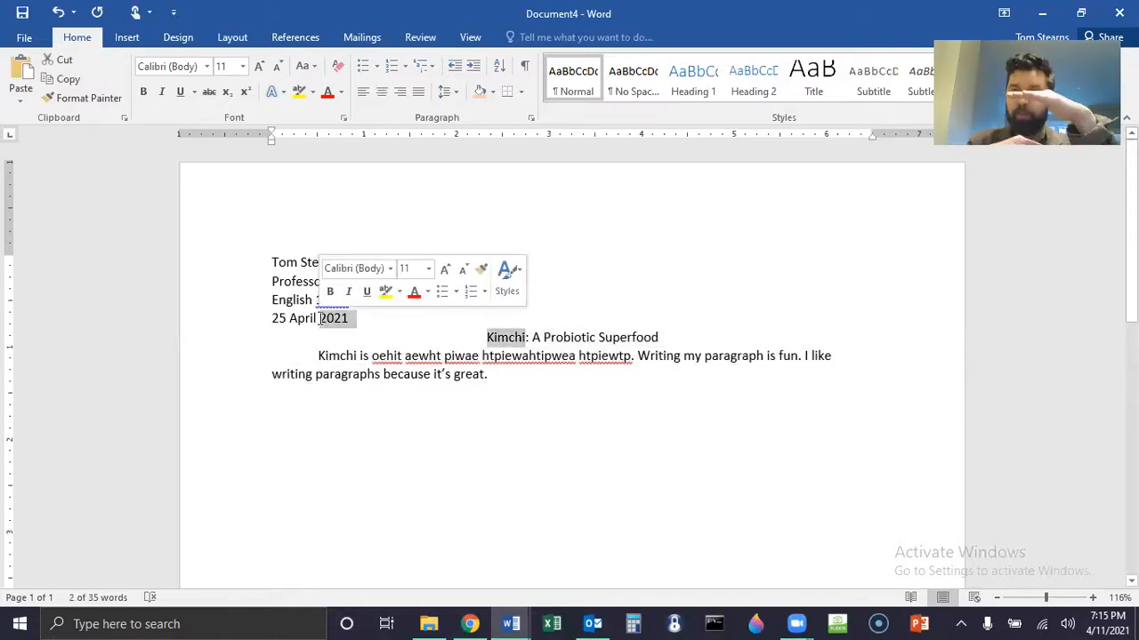
left_click(319, 356)
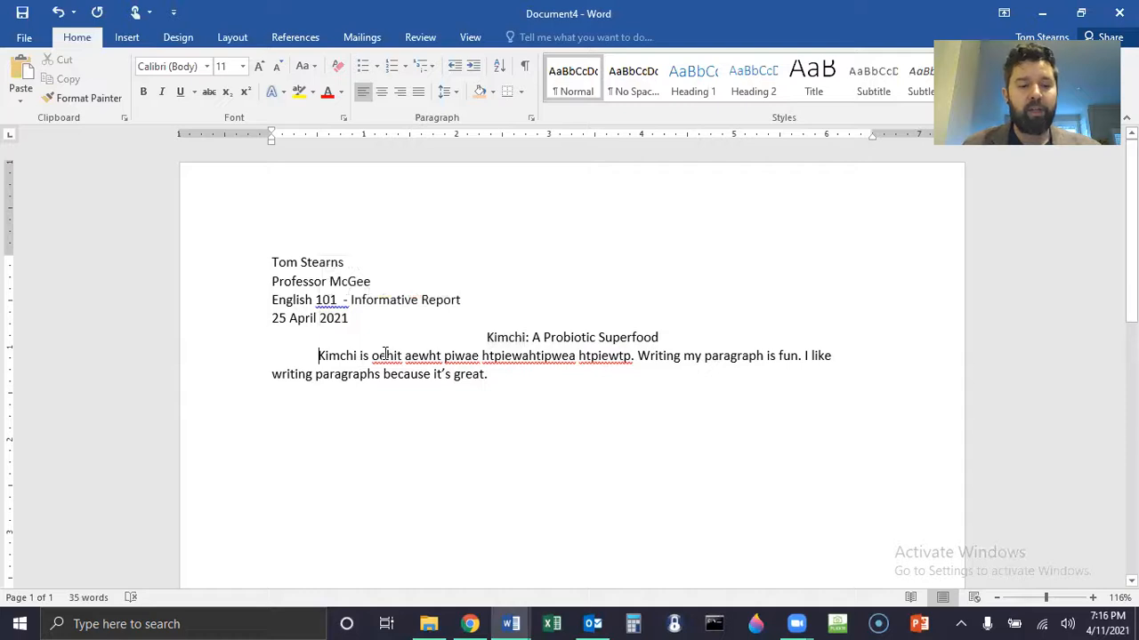
Step: Set the line spacing of the entire document to 2.0
key("ctrl+a")
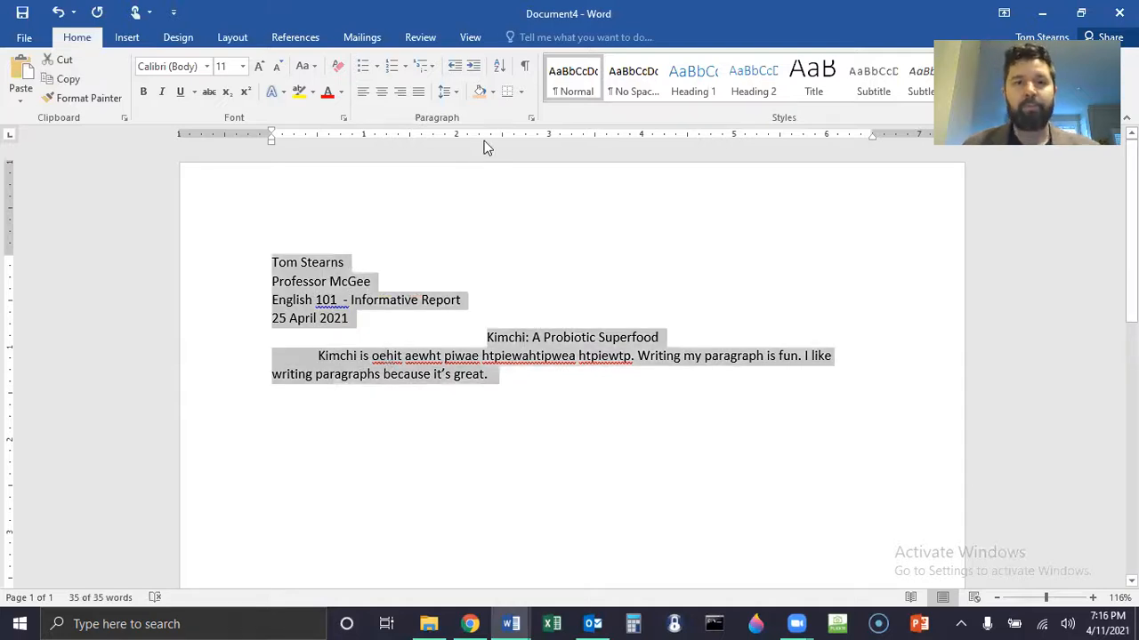
left_click(448, 96)
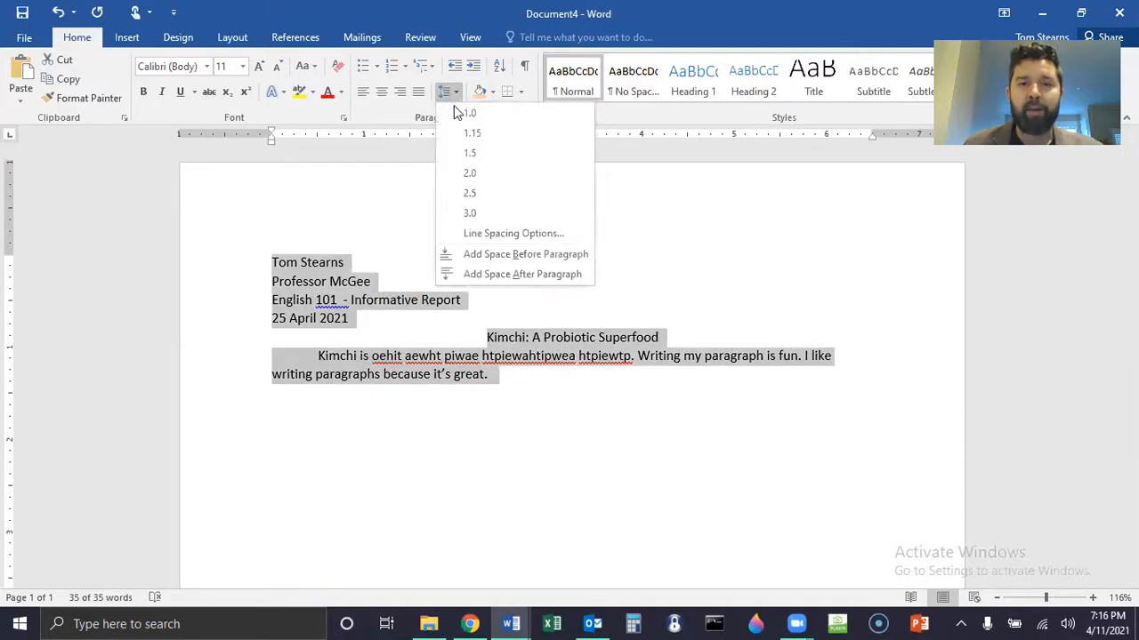
left_click(471, 175)
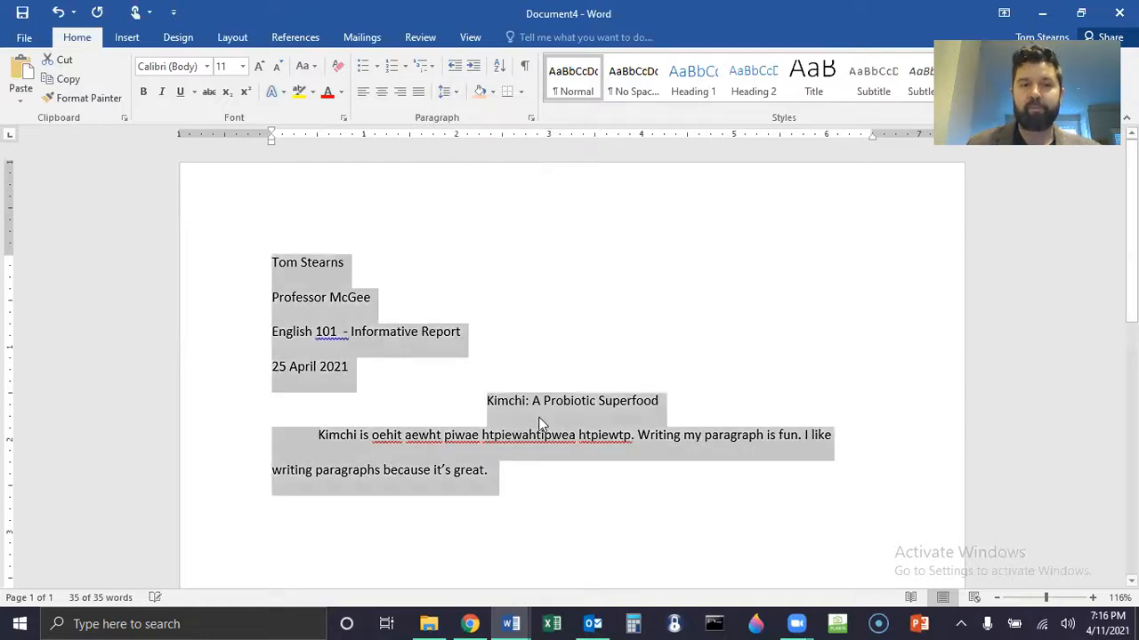
left_click(605, 485)
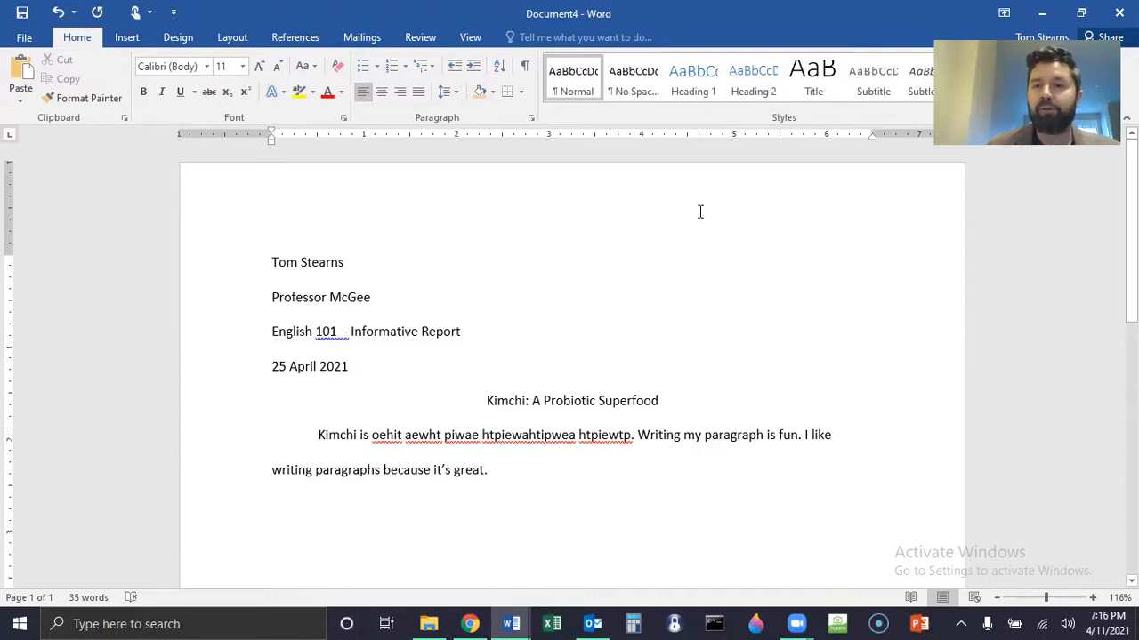
Step: Insert a Plain Number 3 page number at the top of the page, put the author's last name before it, and close the header
left_click(127, 40)
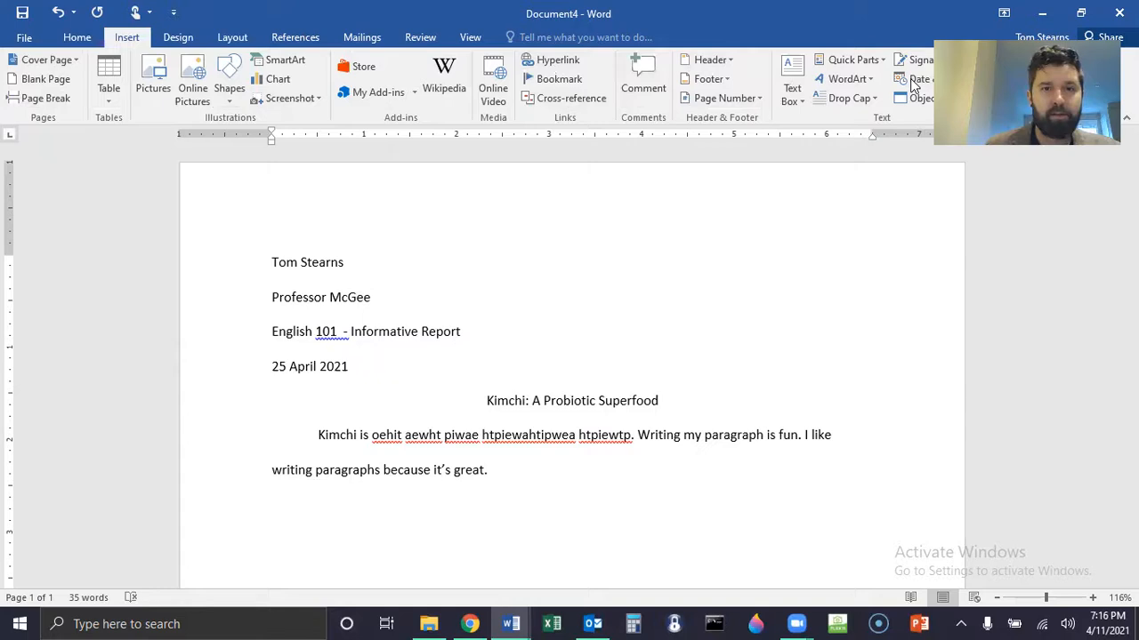
left_click(735, 98)
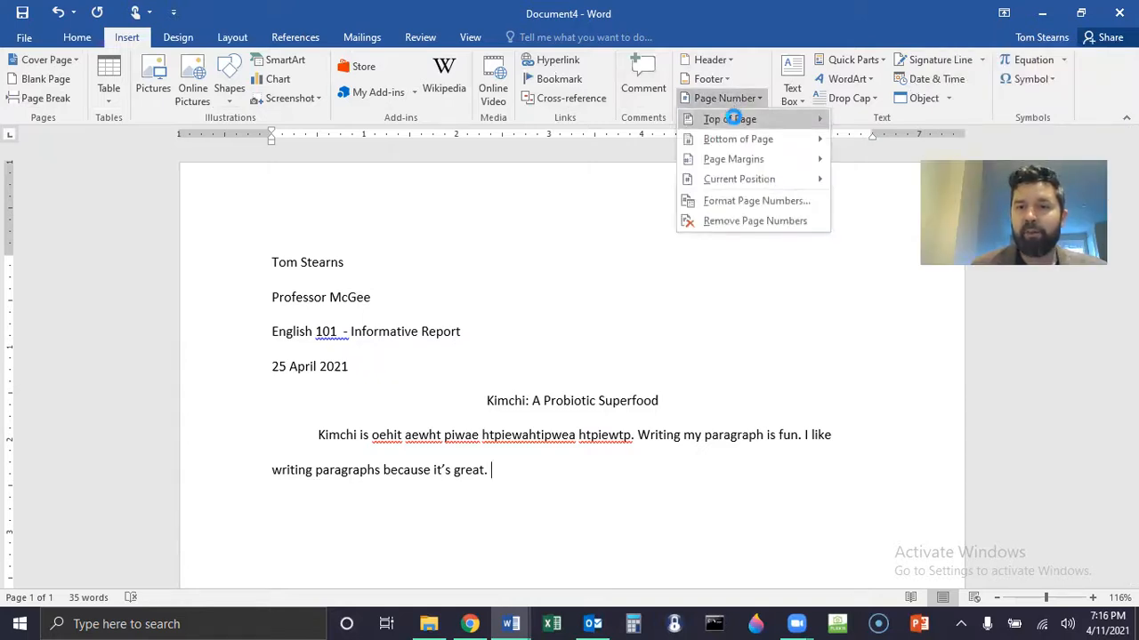
mouse_move(731, 115)
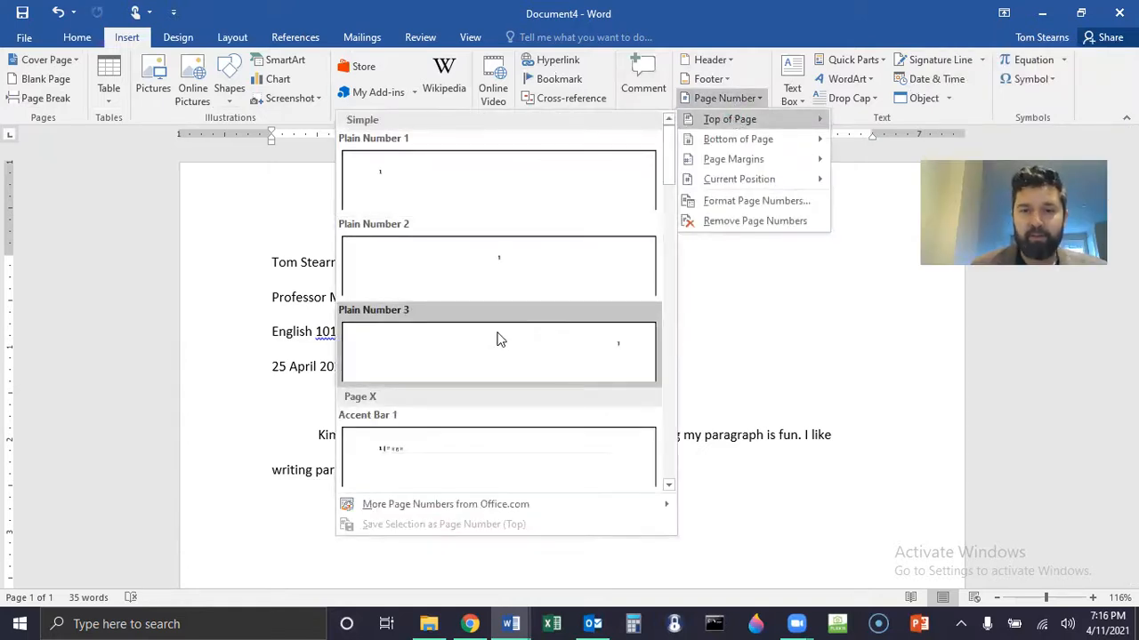
left_click(491, 332)
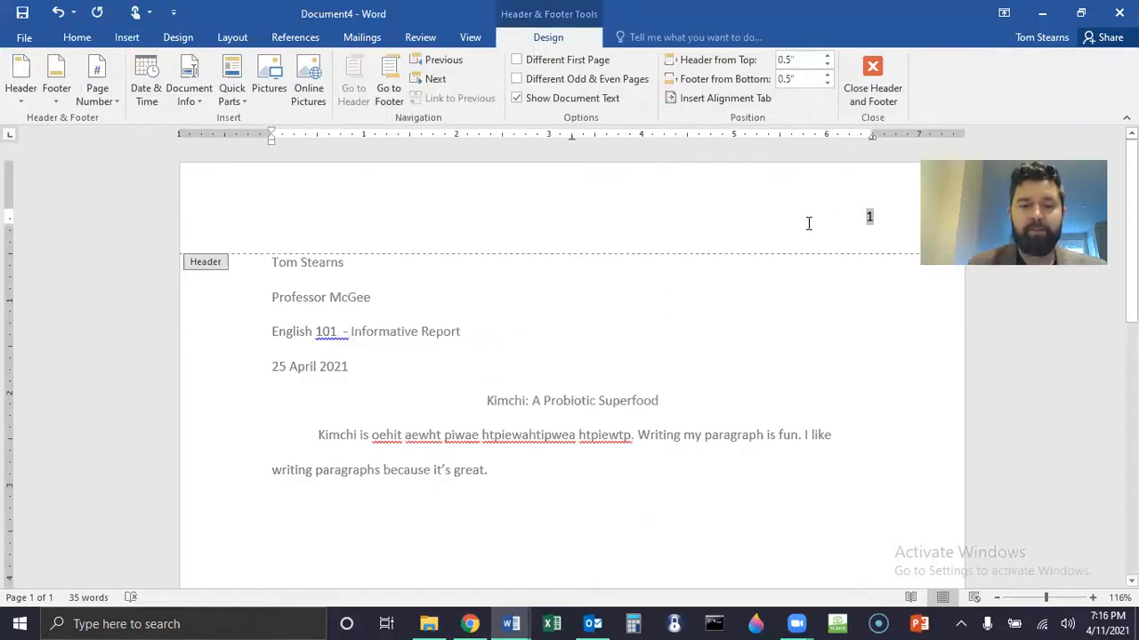
left_click(864, 217)
type("Stearns")
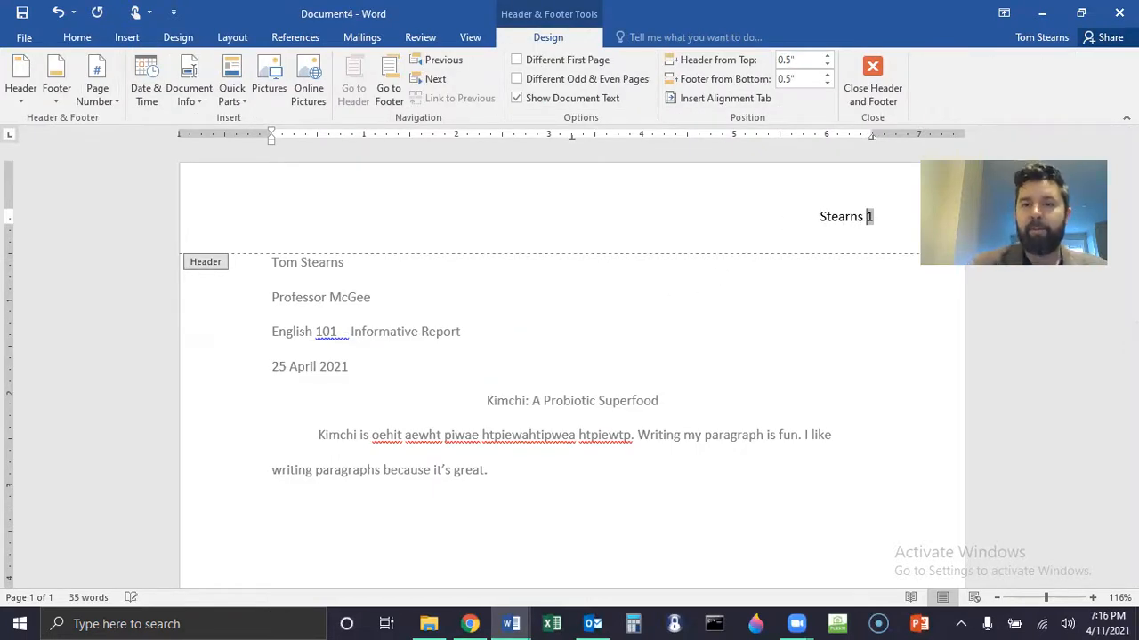
left_click(873, 69)
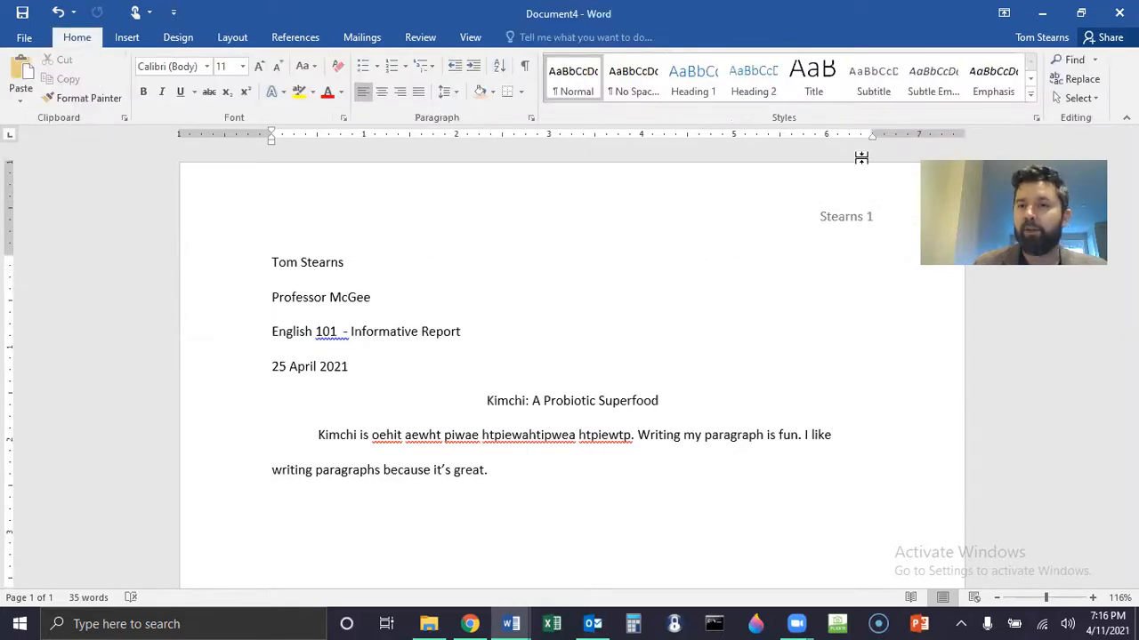
Step: Add two page breaks after the body paragraph and check the name and page number in each new page's header
scroll(750, 312, "down", 2)
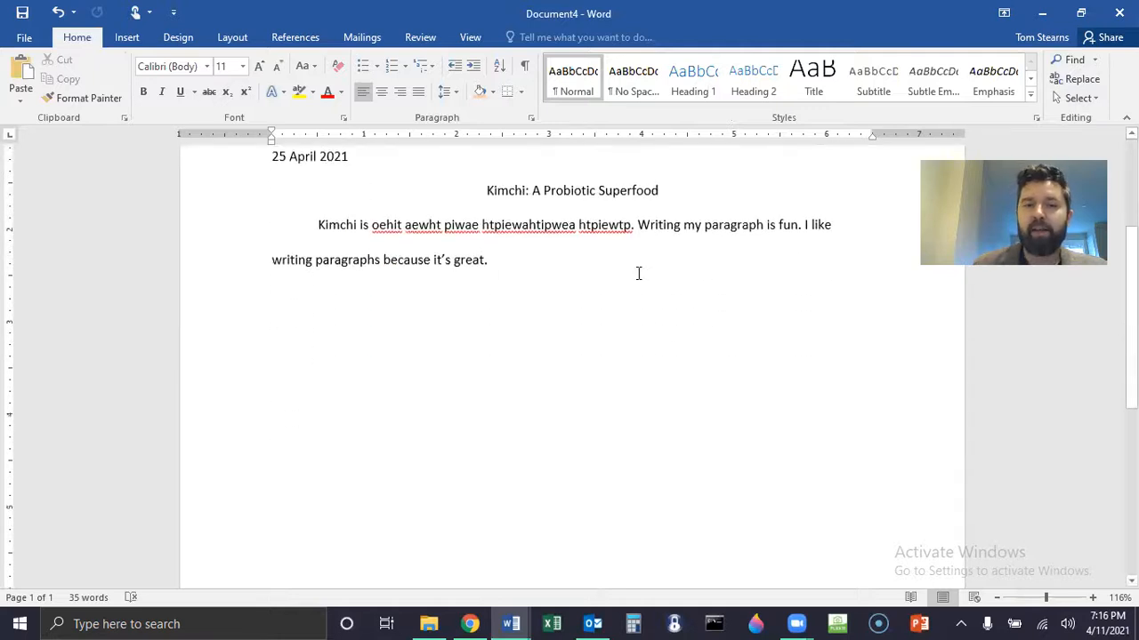
scroll(636, 272, "down", 7)
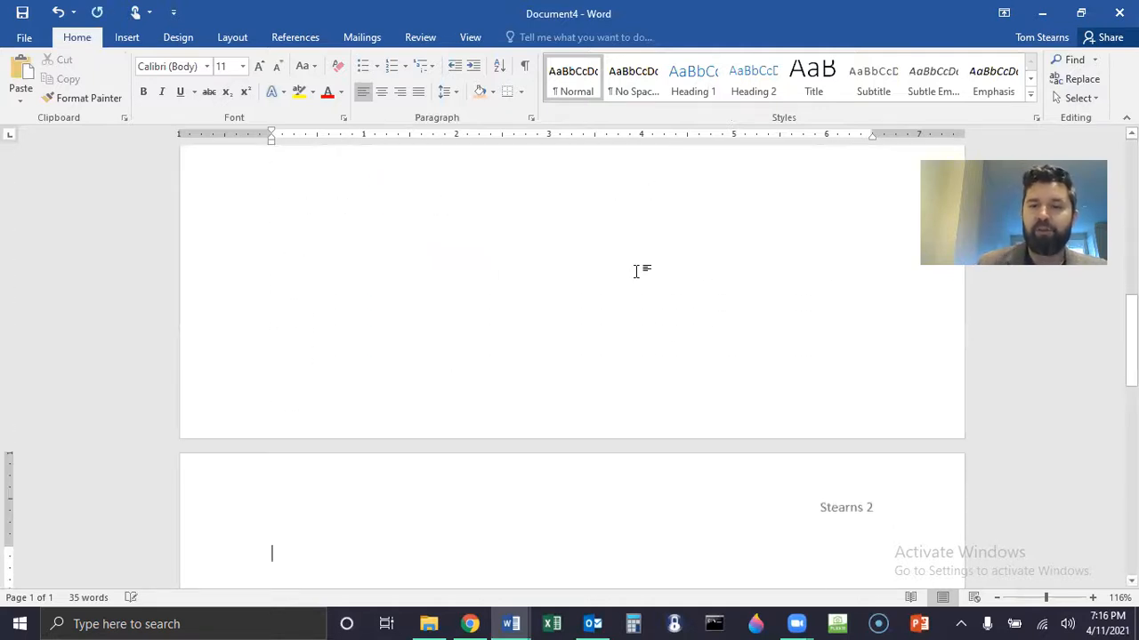
scroll(704, 443, "down", 3)
scroll(771, 368, "up", 1)
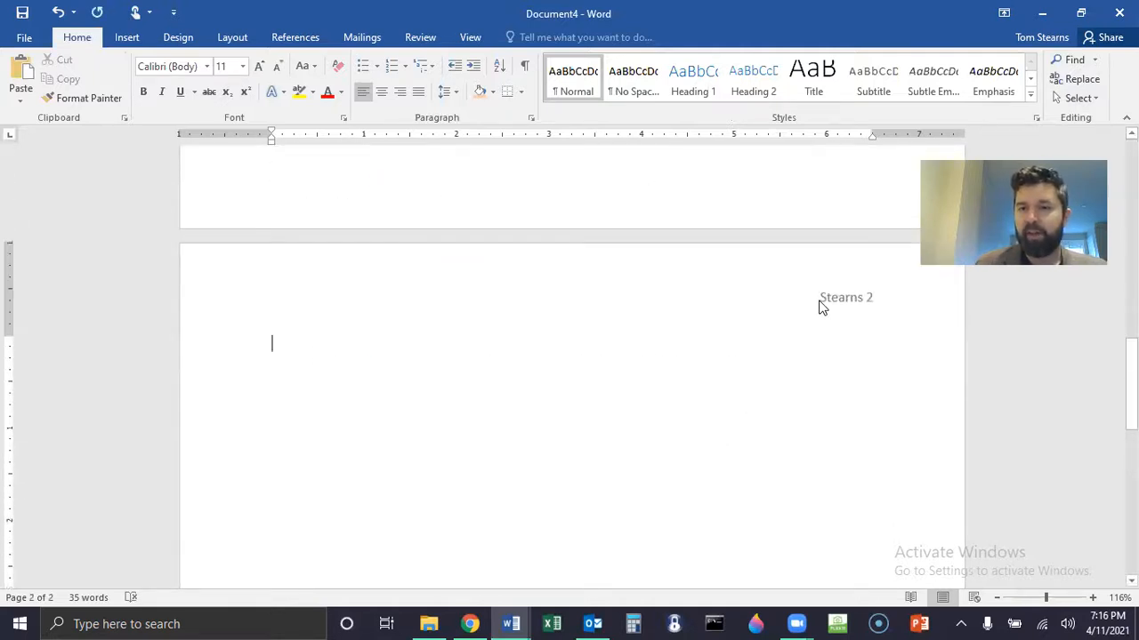
key("ctrl+Return")
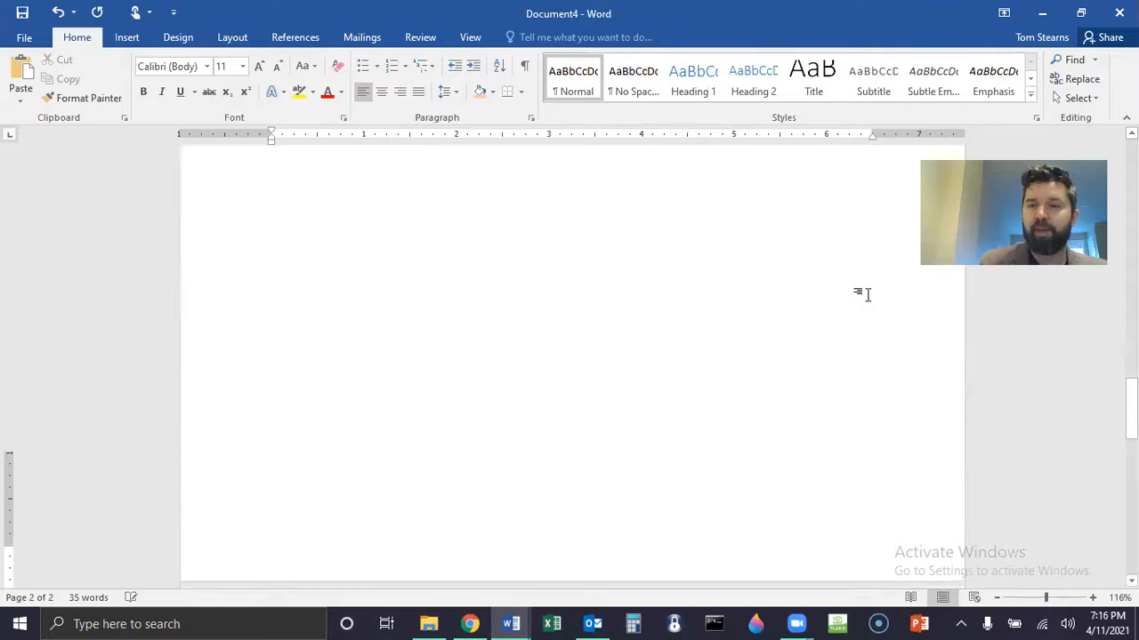
scroll(800, 289, "down", 4)
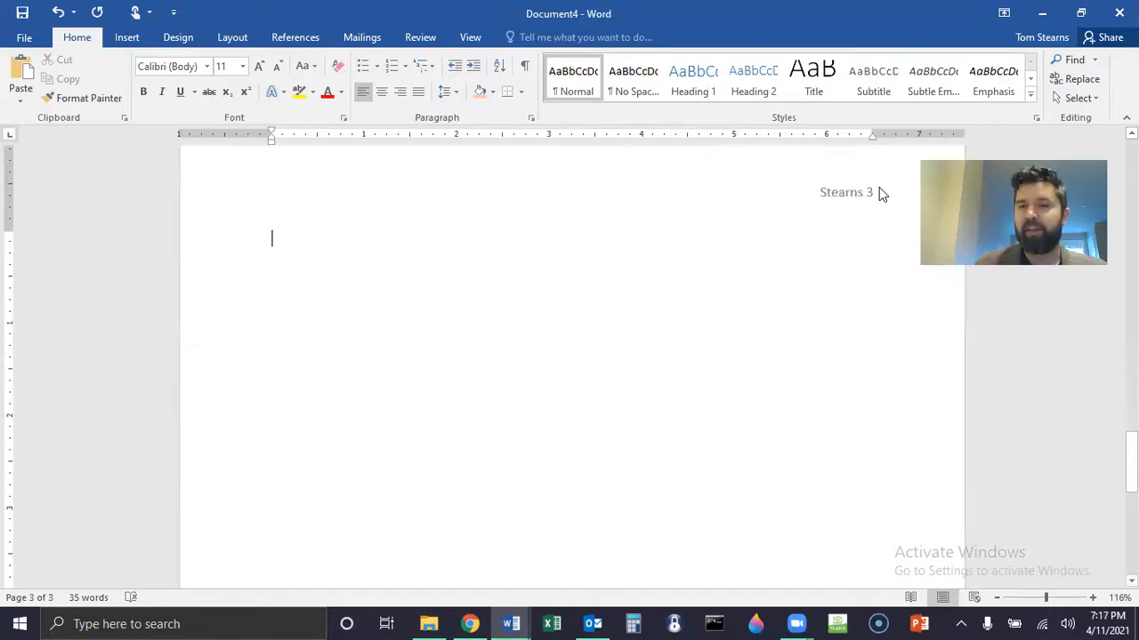
scroll(709, 302, "up", 20)
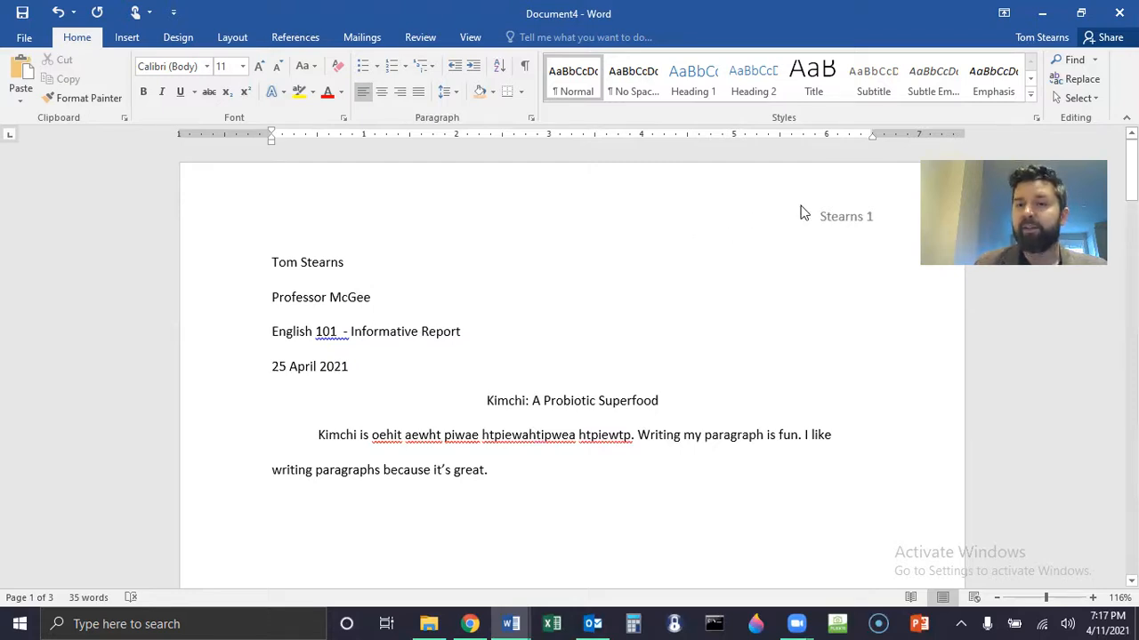
double_click(388, 224)
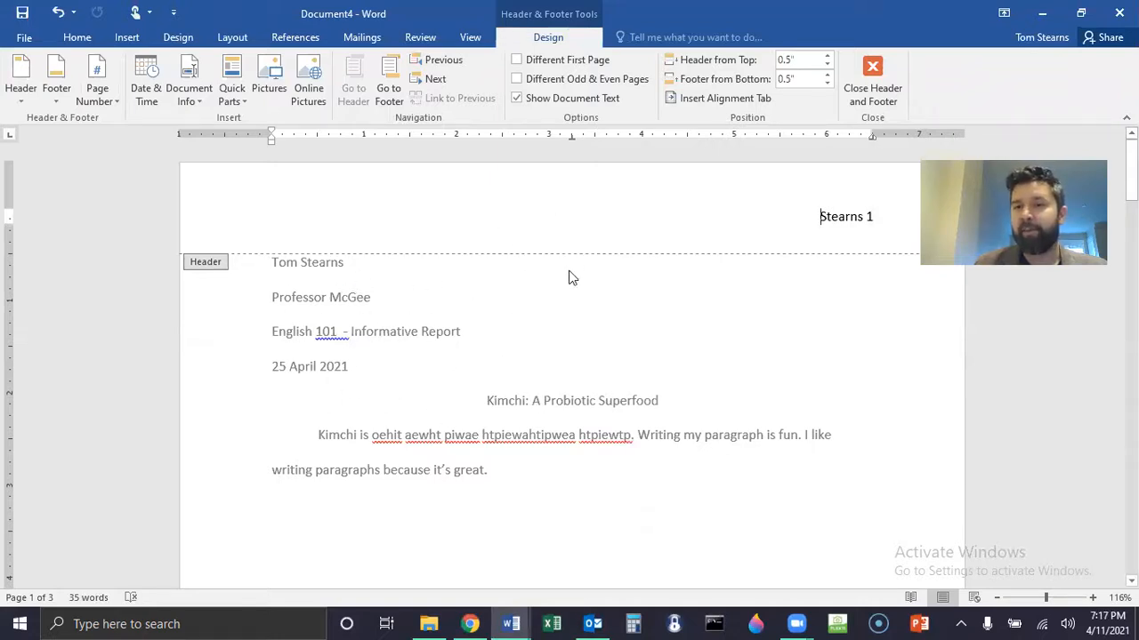
left_click(822, 218)
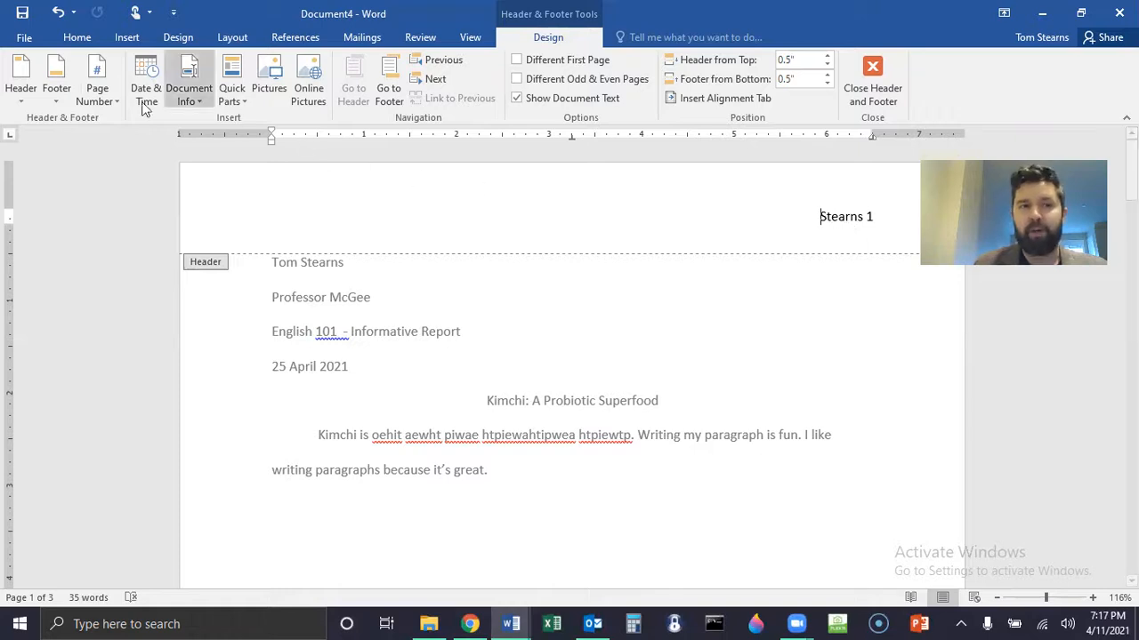
left_click(97, 94)
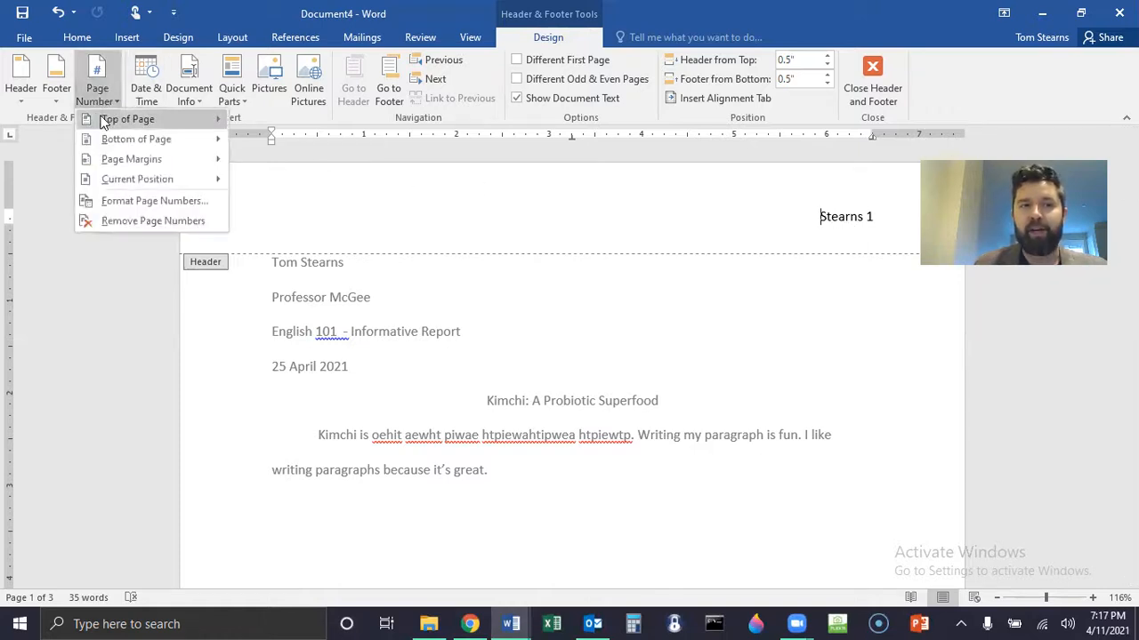
left_click(98, 96)
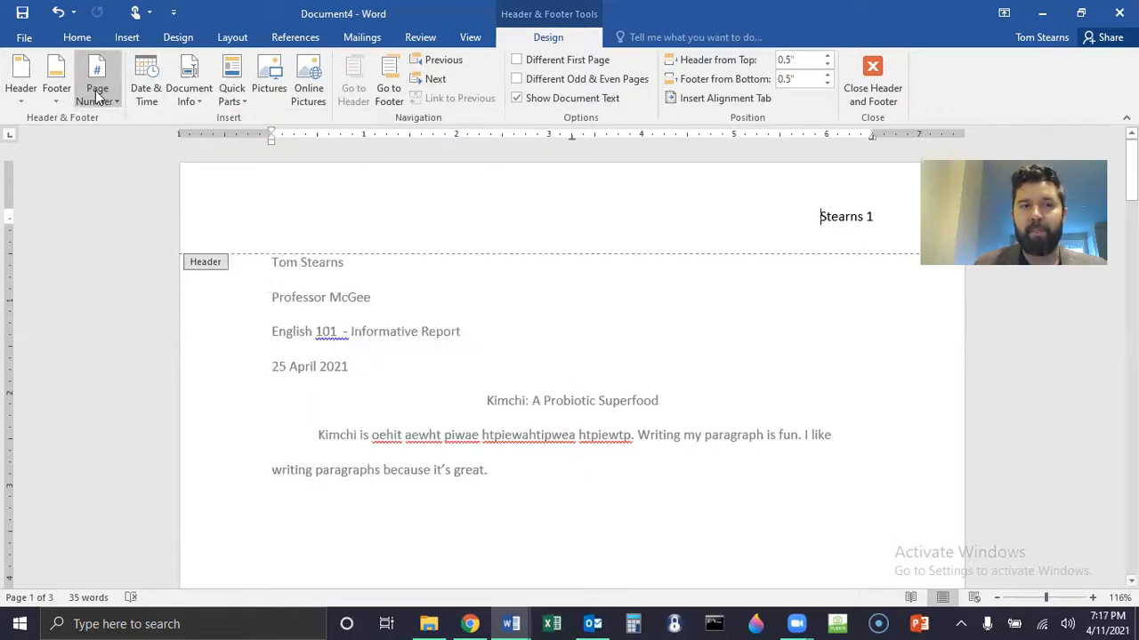
left_click(872, 80)
double_click(683, 221)
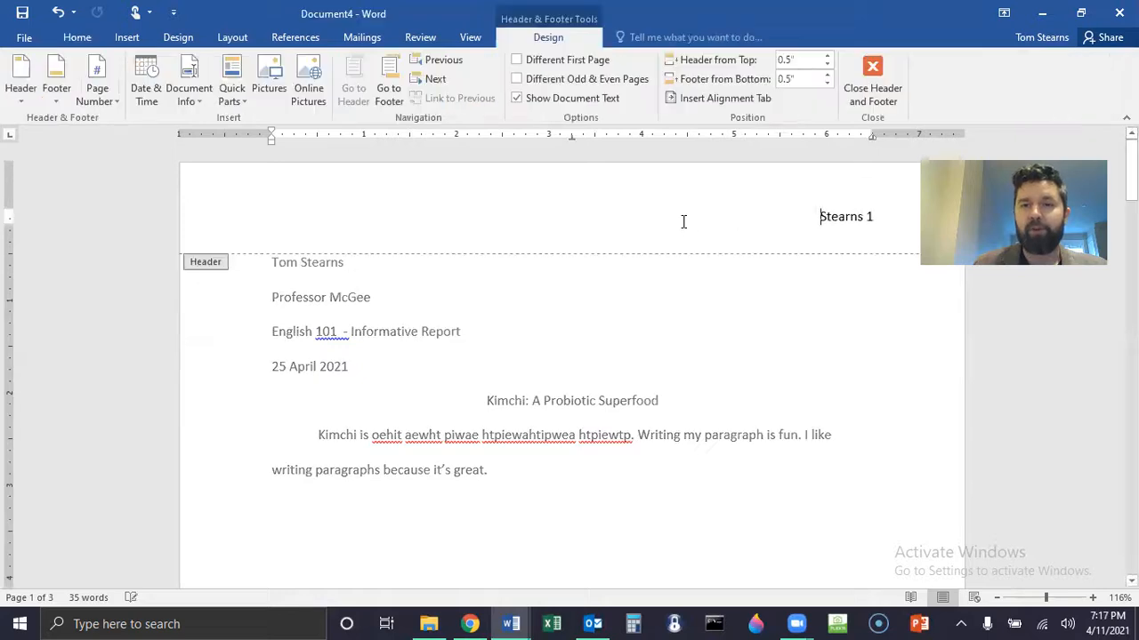
double_click(676, 331)
double_click(623, 226)
double_click(603, 267)
double_click(572, 224)
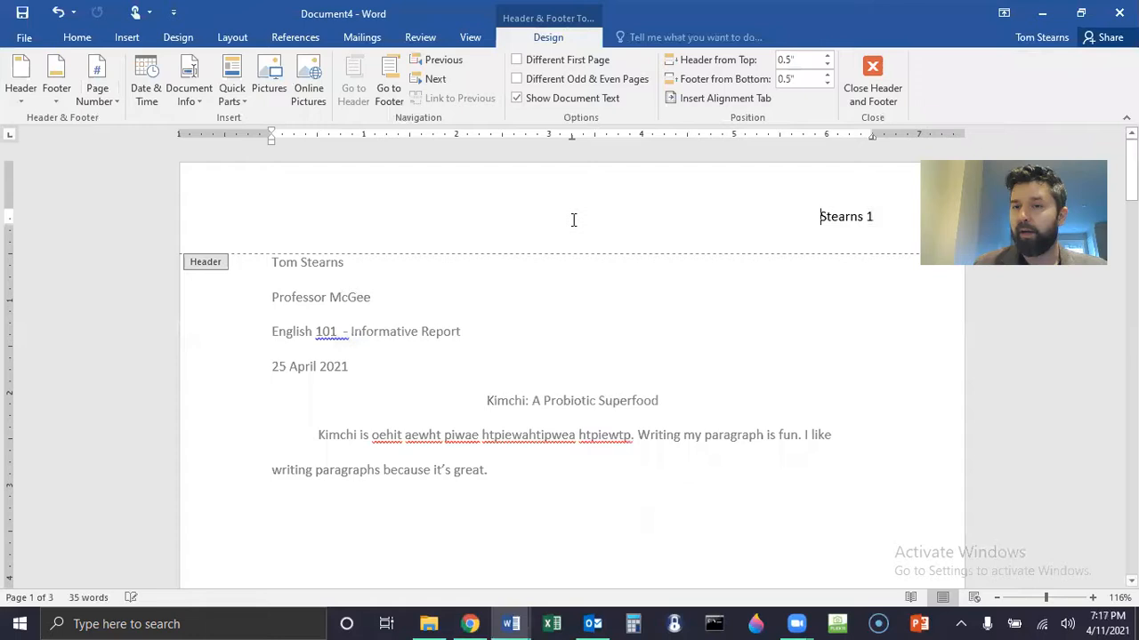
Step: Return to the body text and append a dash and "audio written" to the author name line
double_click(580, 272)
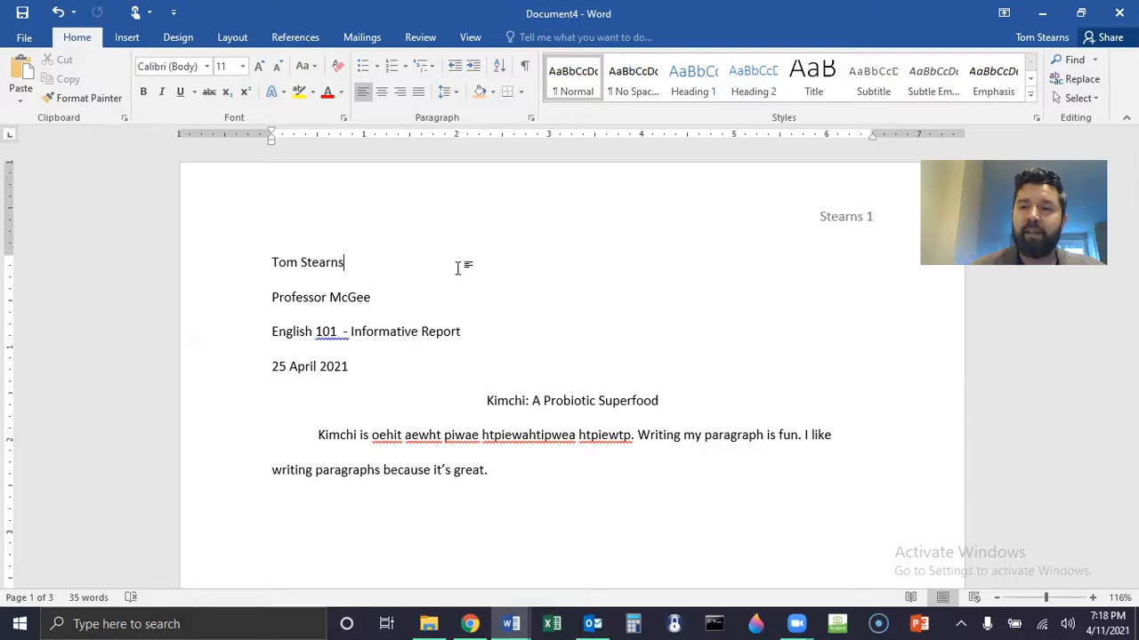
type("- audio")
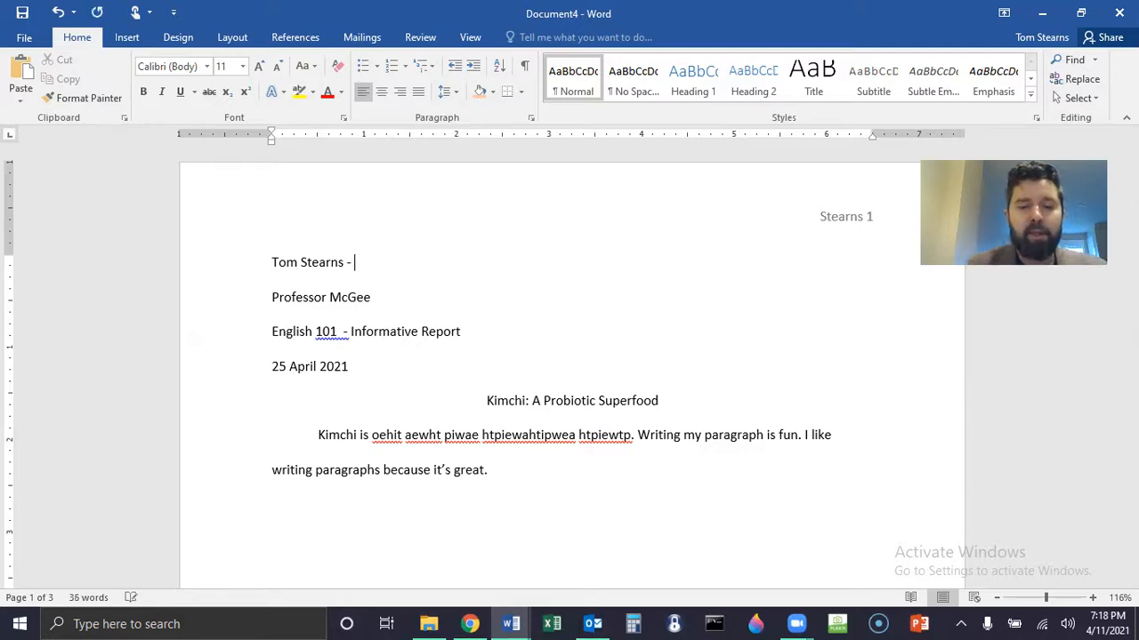
key("BackSpace")
key("BackSpace")
key("BackSpace")
key("BackSpace")
key("BackSpace")
type("written")
key("BackSpace")
key("BackSpace")
key("BackSpace")
key("BackSpace")
key("BackSpace")
key("BackSpace")
key("BackSpace")
type("audio written")
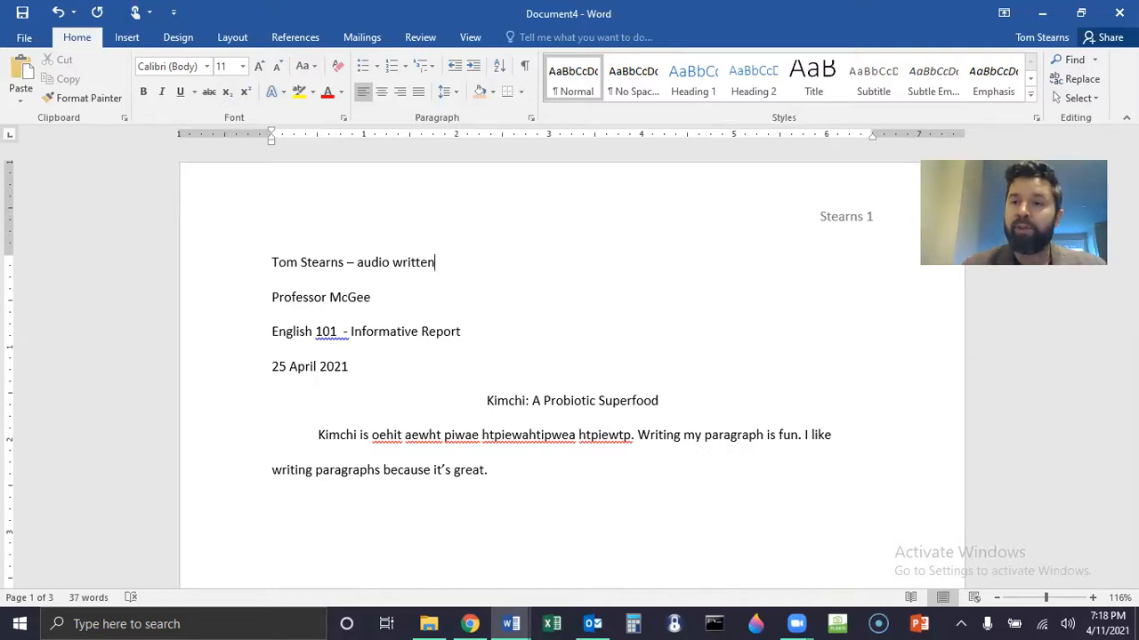
Step: Replace "audio written" after the dash on the author name line with "written"
key("BackSpace")
key("BackSpace")
key("BackSpace")
key("BackSpace")
key("BackSpace")
key("BackSpace")
key("BackSpace")
key("BackSpace")
key("BackSpace")
key("BackSpace")
key("BackSpace")
key("BackSpace")
key("BackSpace")
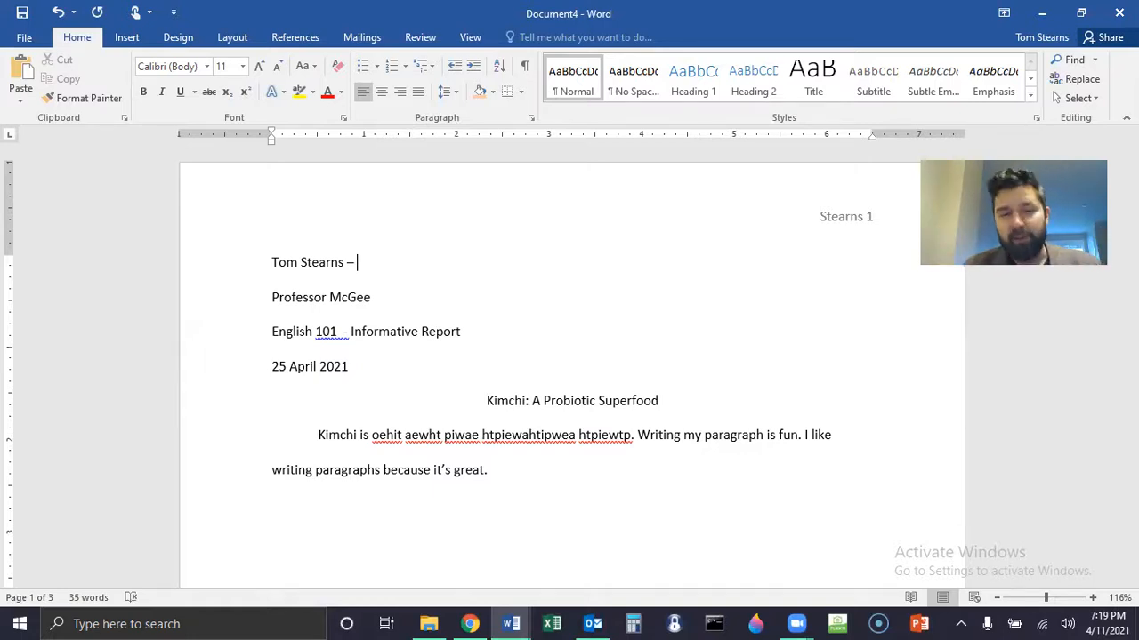
type("written")
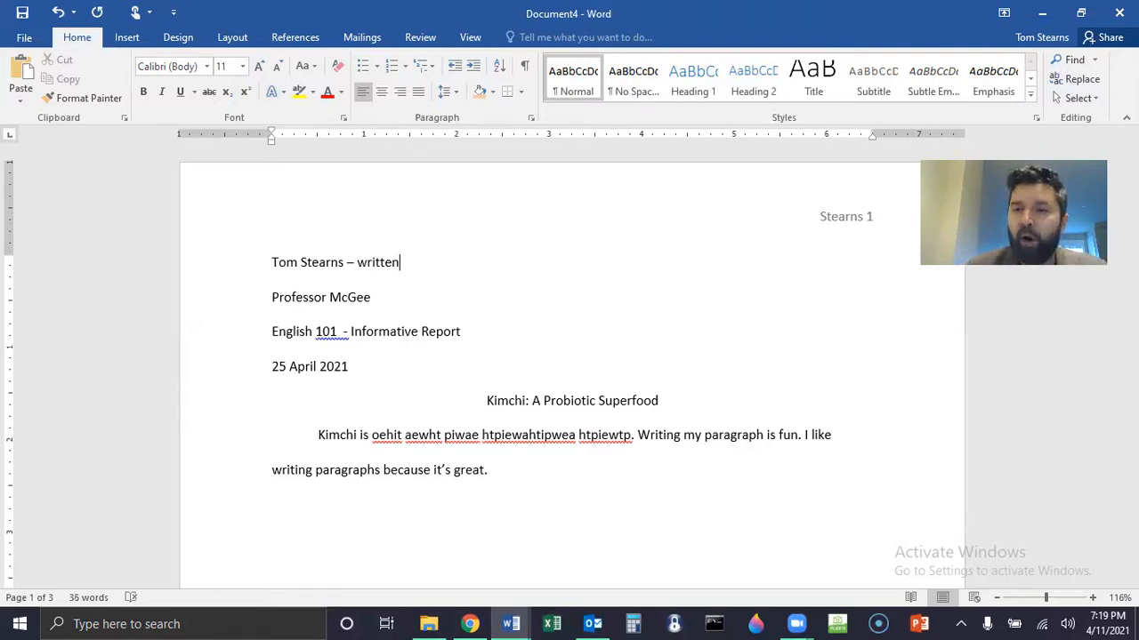
Step: Replace "written" after the dash on the author name line with "audio"
key("BackSpace")
key("BackSpace")
key("BackSpace")
key("BackSpace")
key("BackSpace")
key("BackSpace")
key("BackSpace")
type("audio")
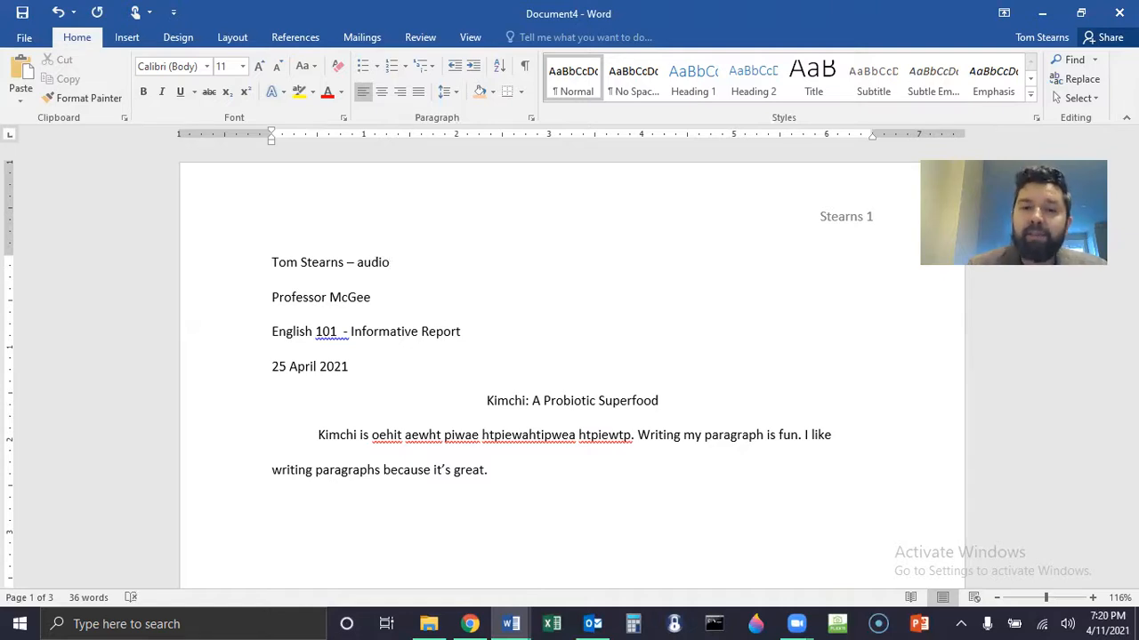
Step: Remove the dash and "audio" from the author name line and append "- written" instead
key("BackSpace")
key("BackSpace")
key("BackSpace")
key("BackSpace")
key("BackSpace")
key("BackSpace")
key("BackSpace")
key("BackSpace")
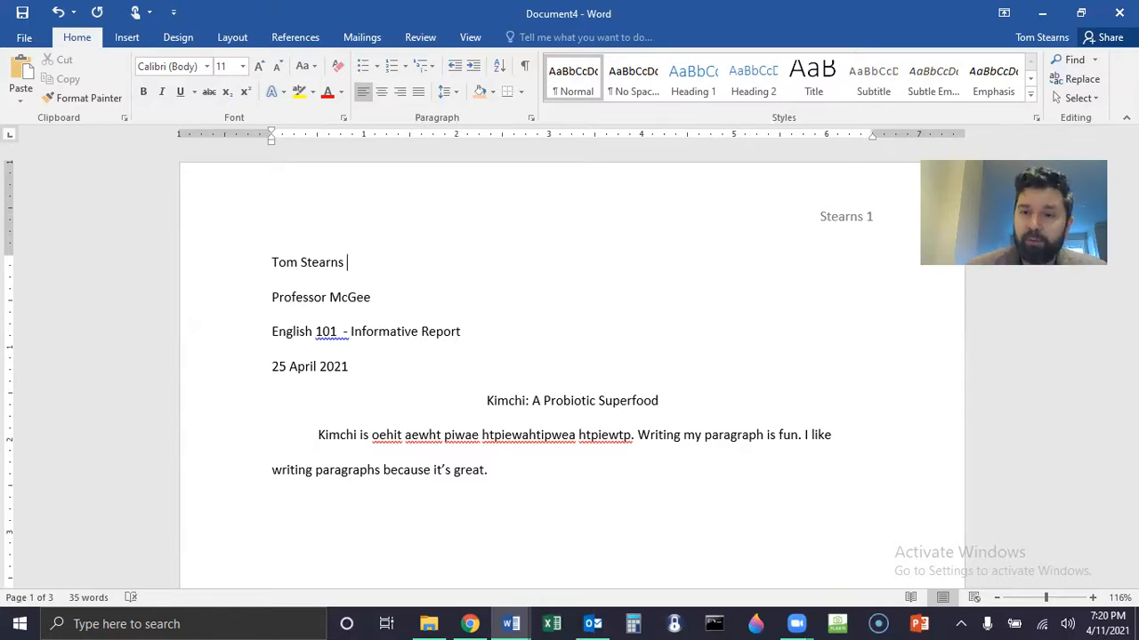
key("Down")
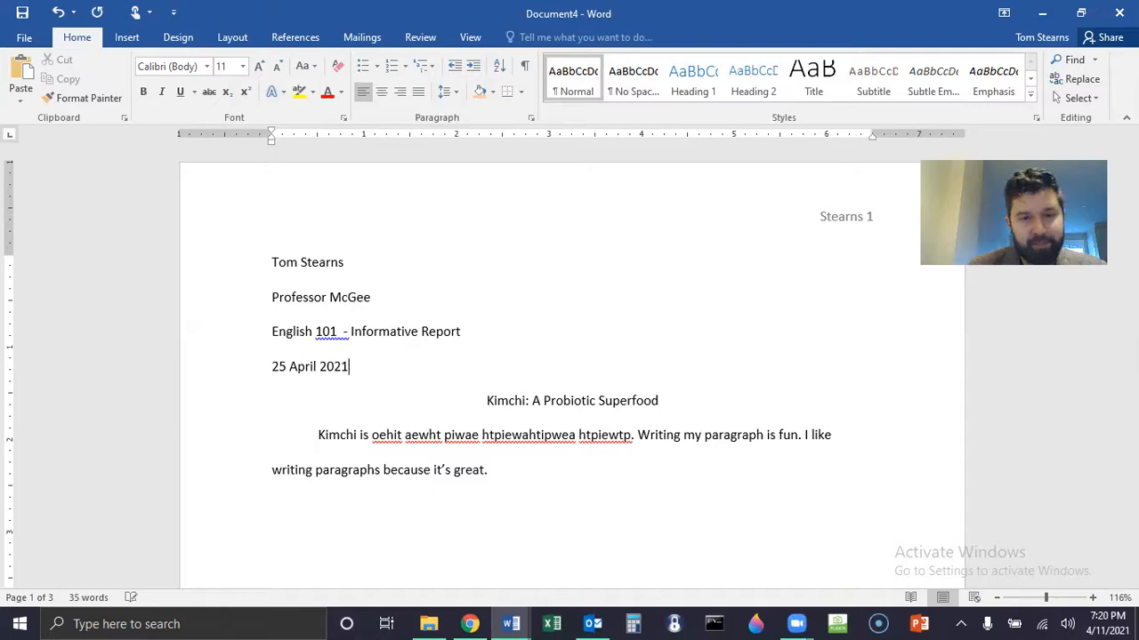
key("Down")
key("Up")
key("Up")
key("Up")
key("Up")
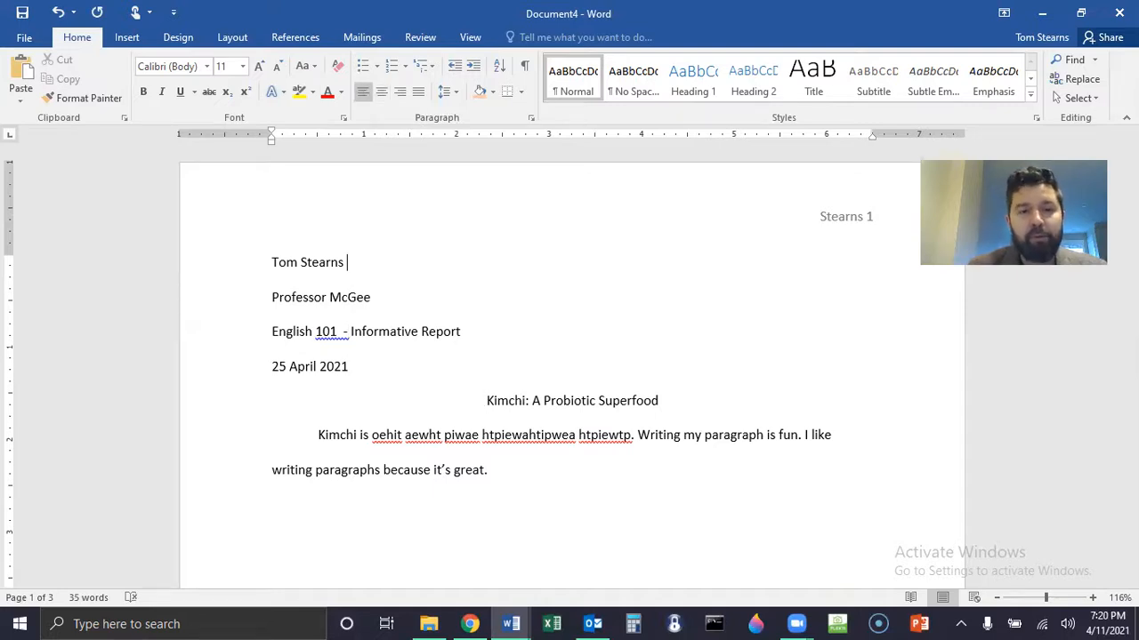
type("- written")
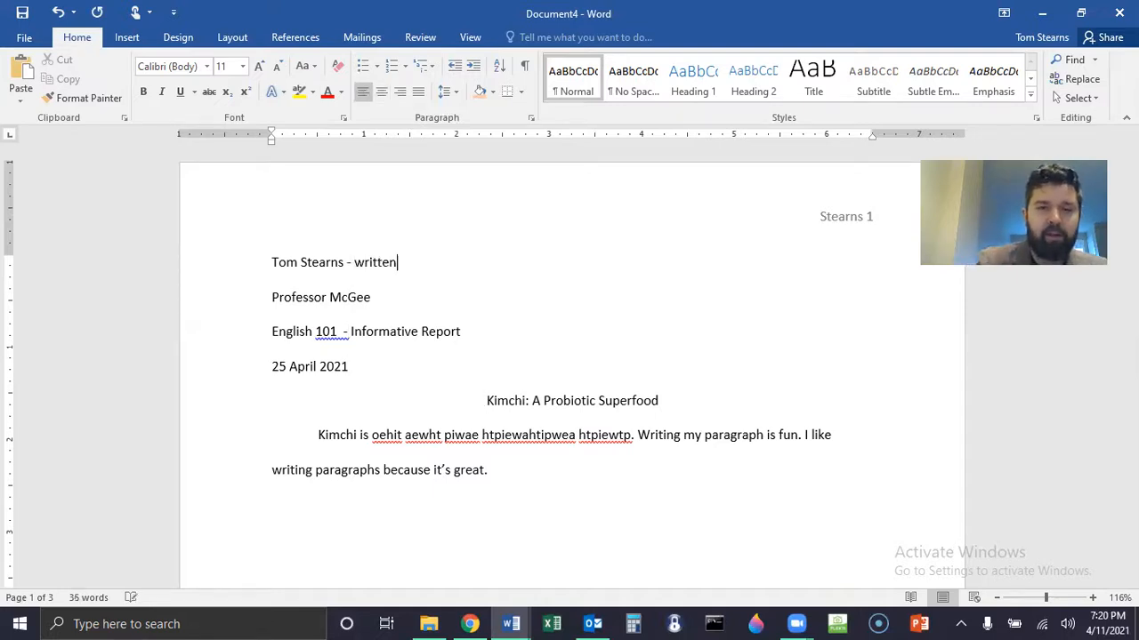
Step: Add a new heading line below the date that reads "Audience:"
key("Down")
key("Down")
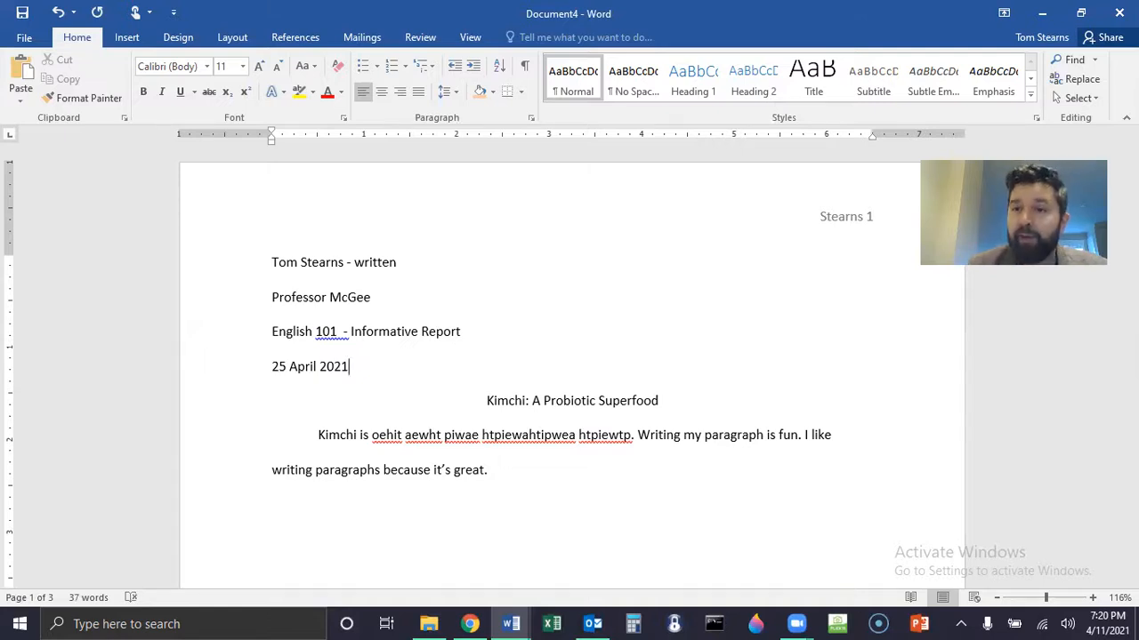
key("Return")
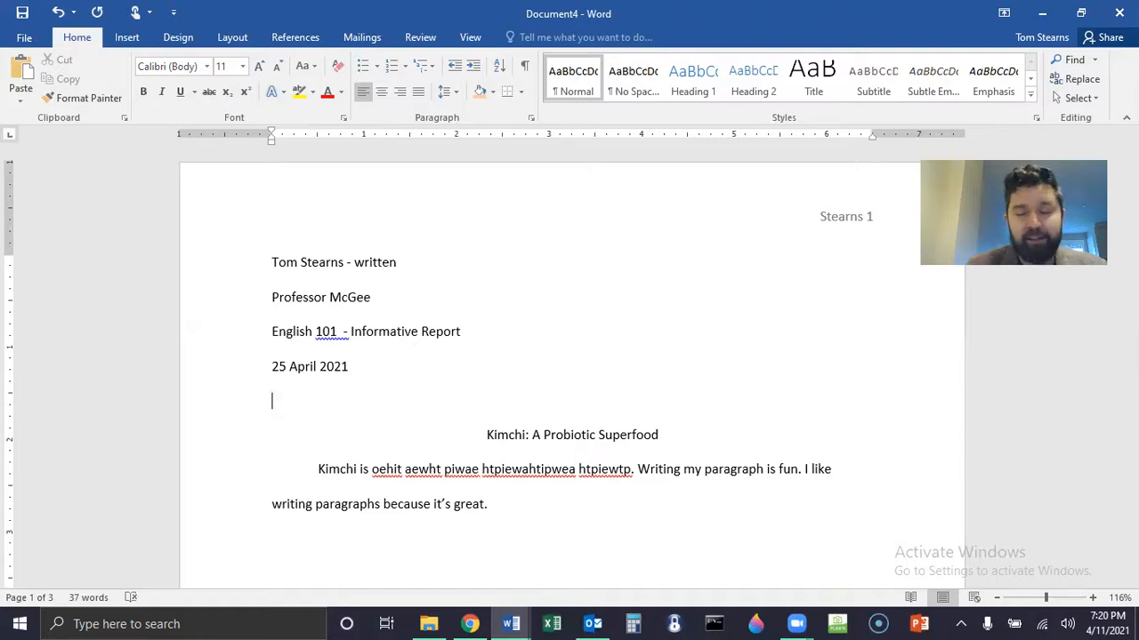
type("Audience:")
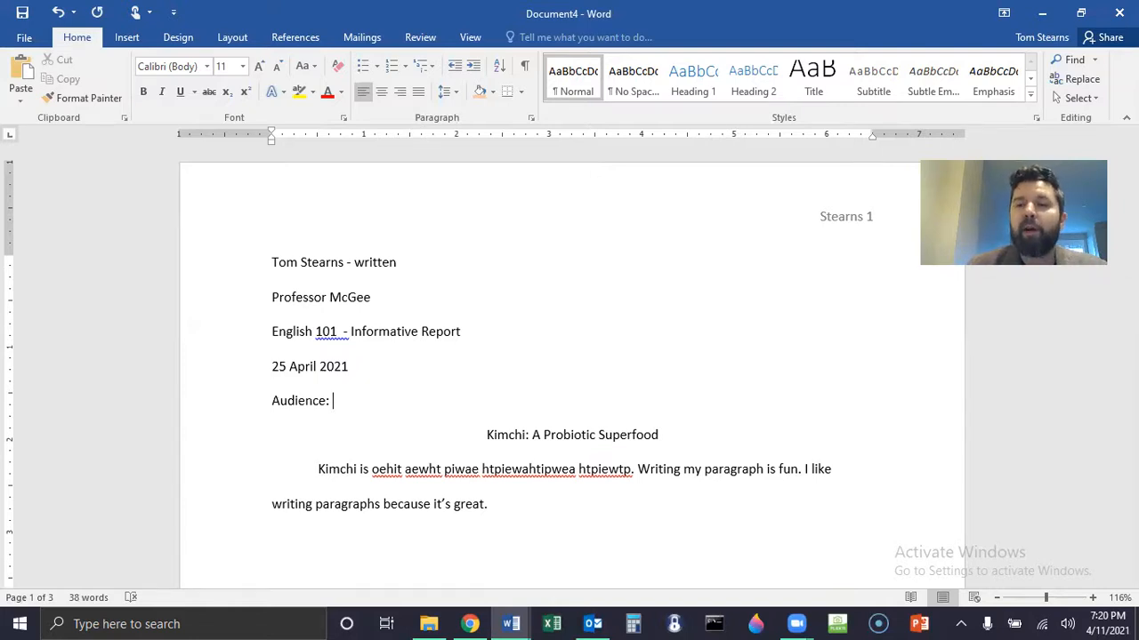
Step: Switch to the MLA summary paragraph assignment in Chrome and examine the audience guideline under Step 4
key("alt+Tab")
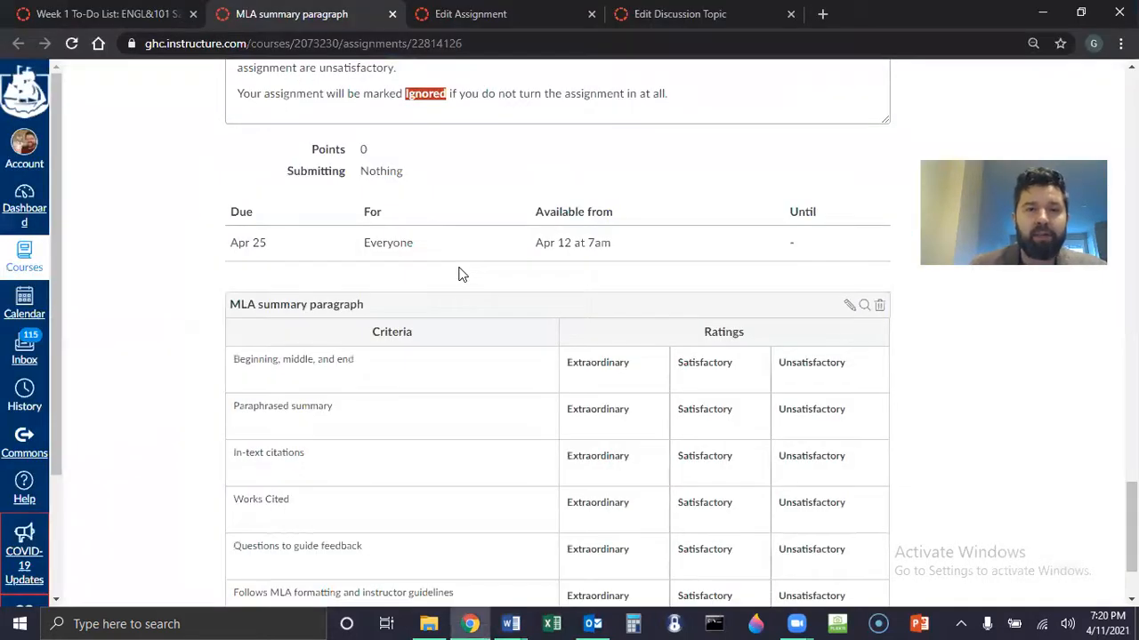
scroll(451, 267, "up", 7)
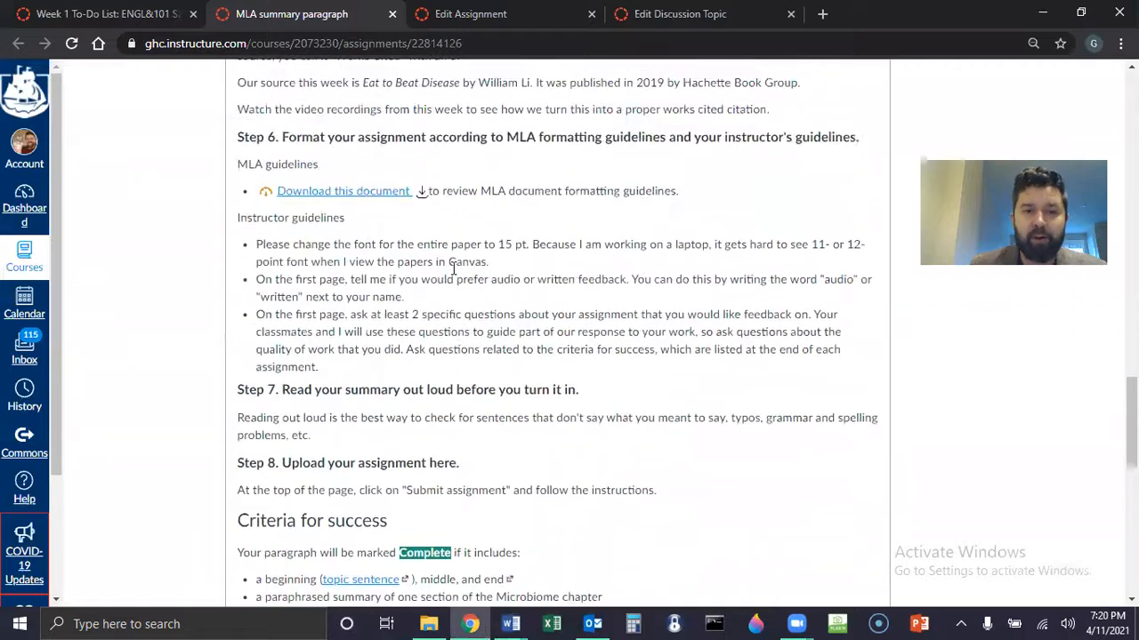
scroll(453, 269, "up", 8)
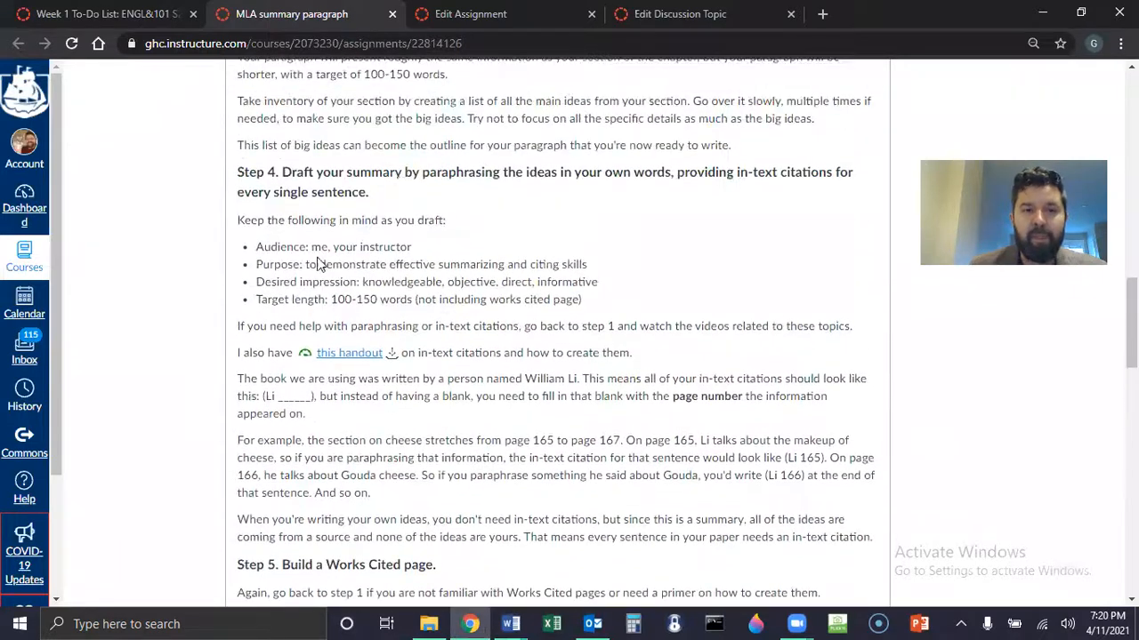
left_click_drag(263, 246, 413, 249)
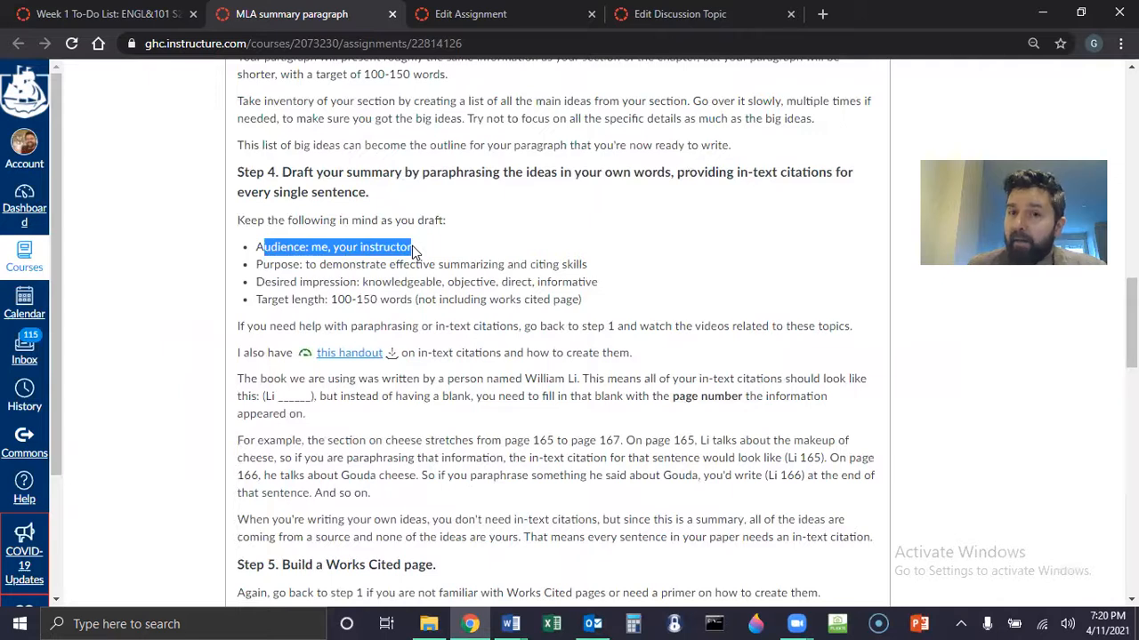
Step: Return to the Word document and complete the Audience line with "people worried about colon cancer"
key("alt+Tab")
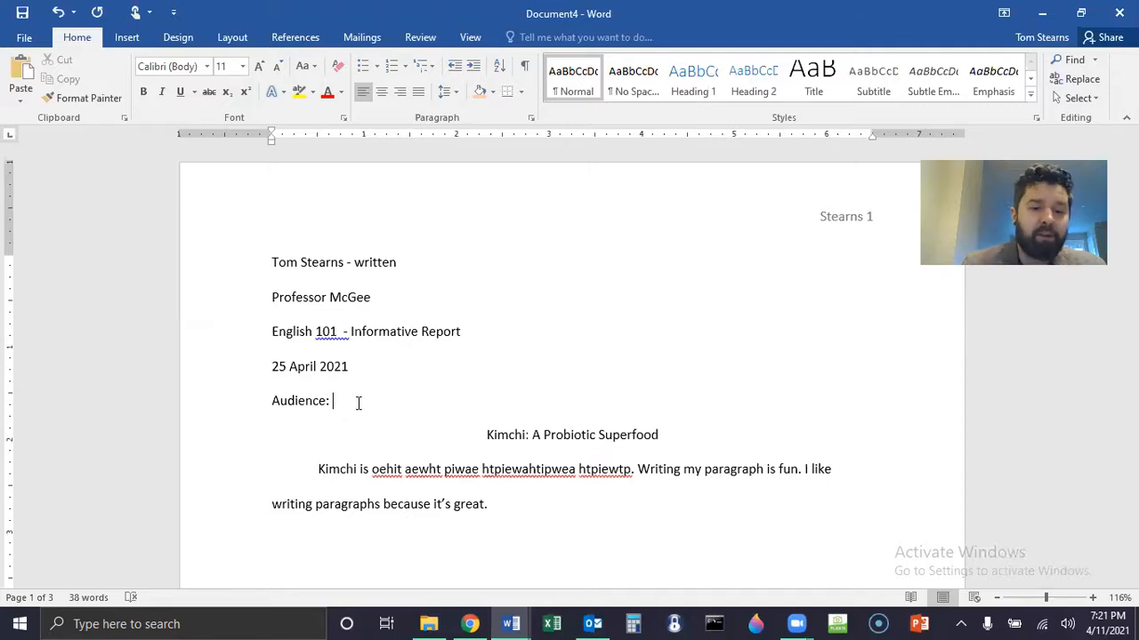
type("peo")
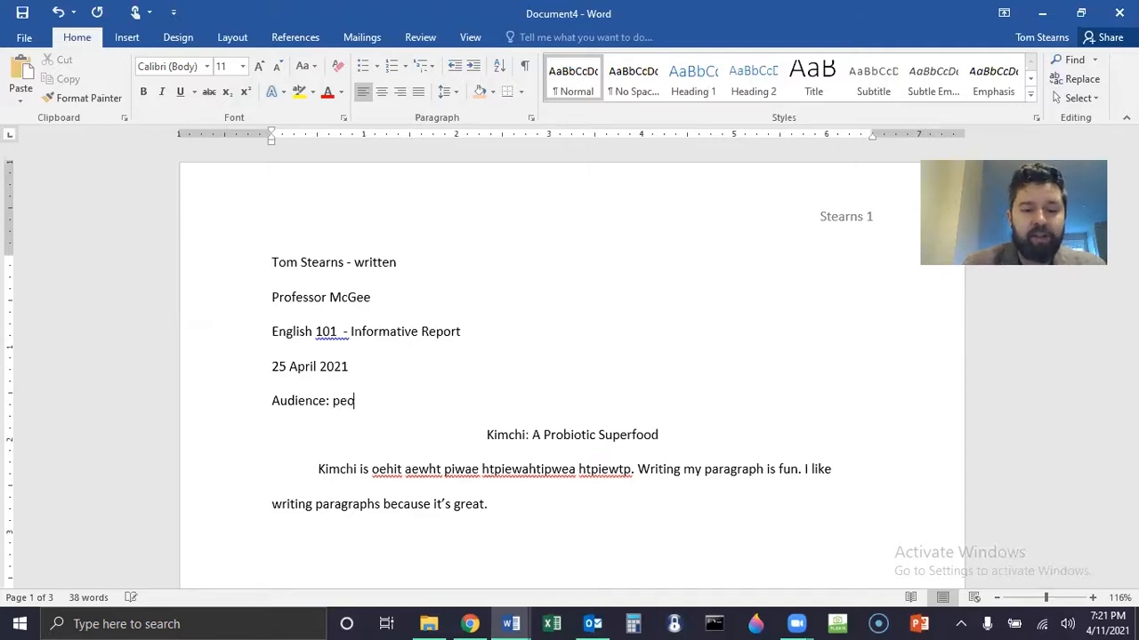
type("ple worried about colon cancer")
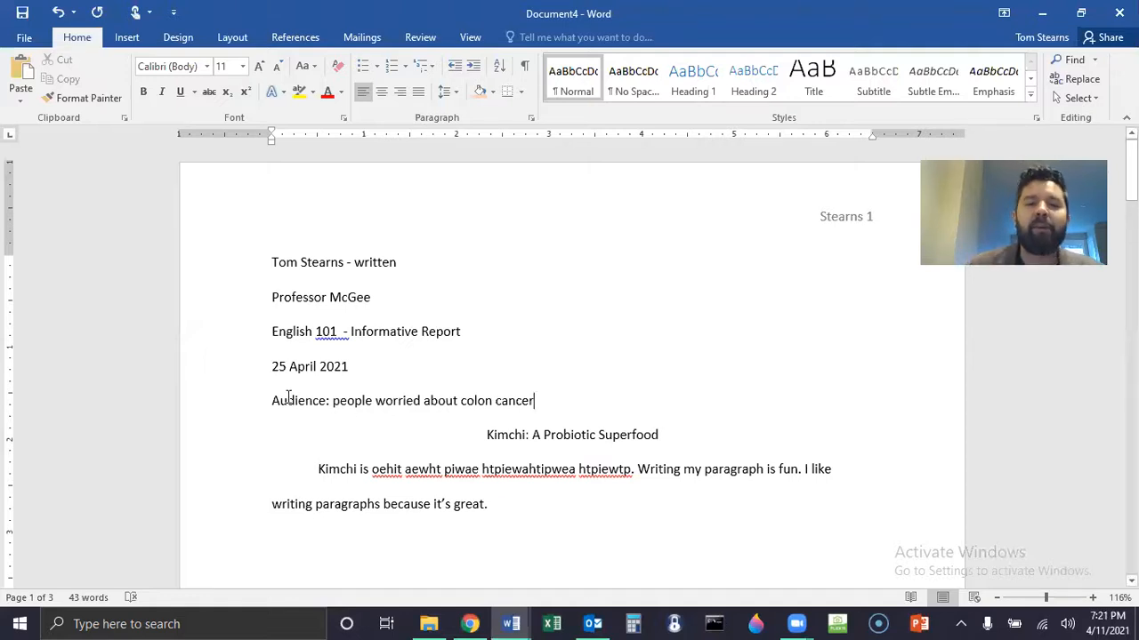
left_click_drag(279, 402, 535, 401)
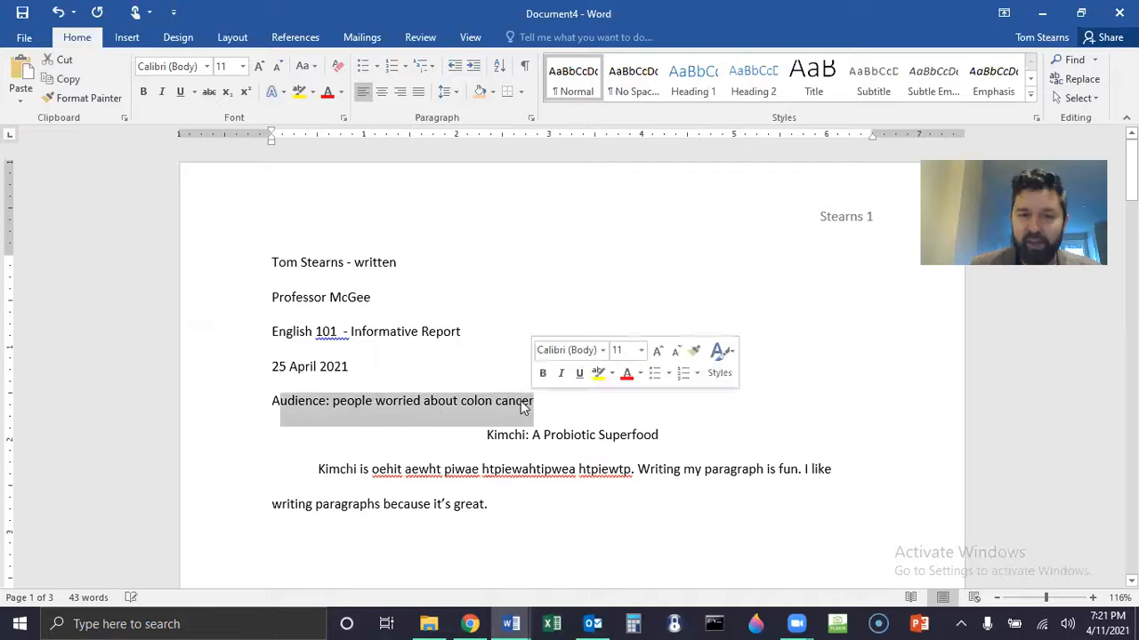
left_click(387, 409)
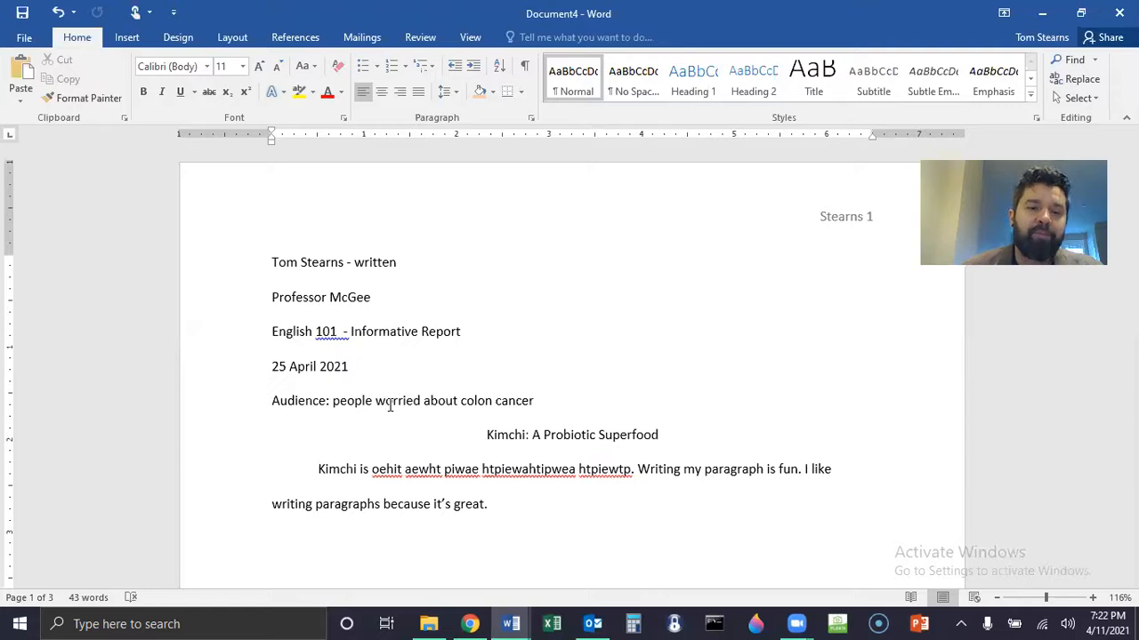
left_click_drag(284, 400, 493, 399)
left_click(544, 411)
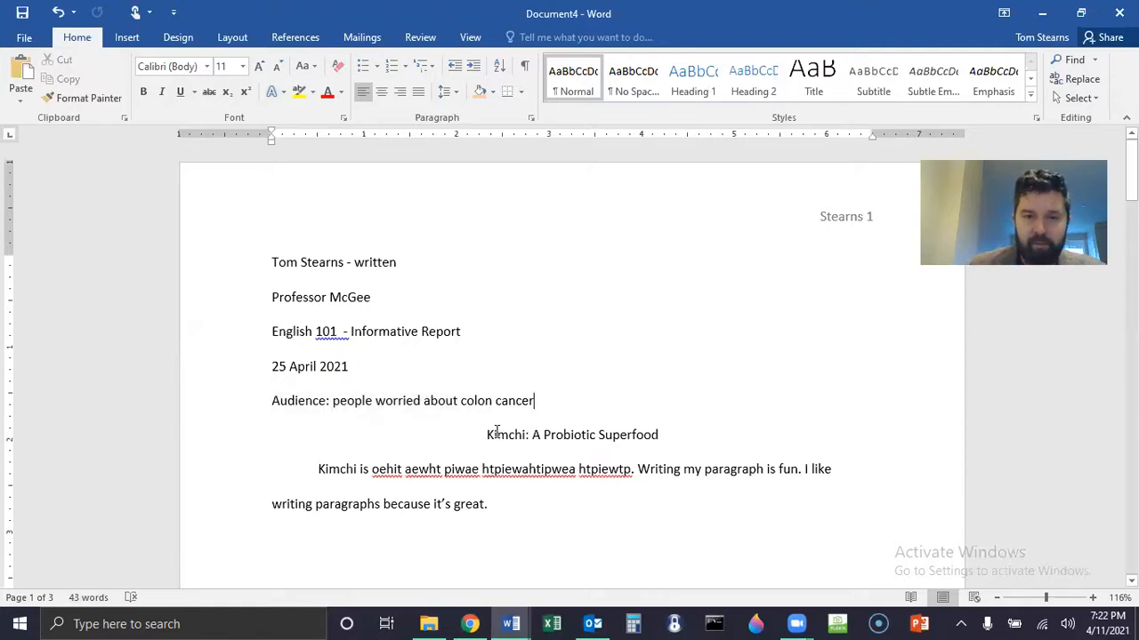
Step: Insert a centered line reading "Questions for feedback" directly above the paper's title
left_click(490, 435)
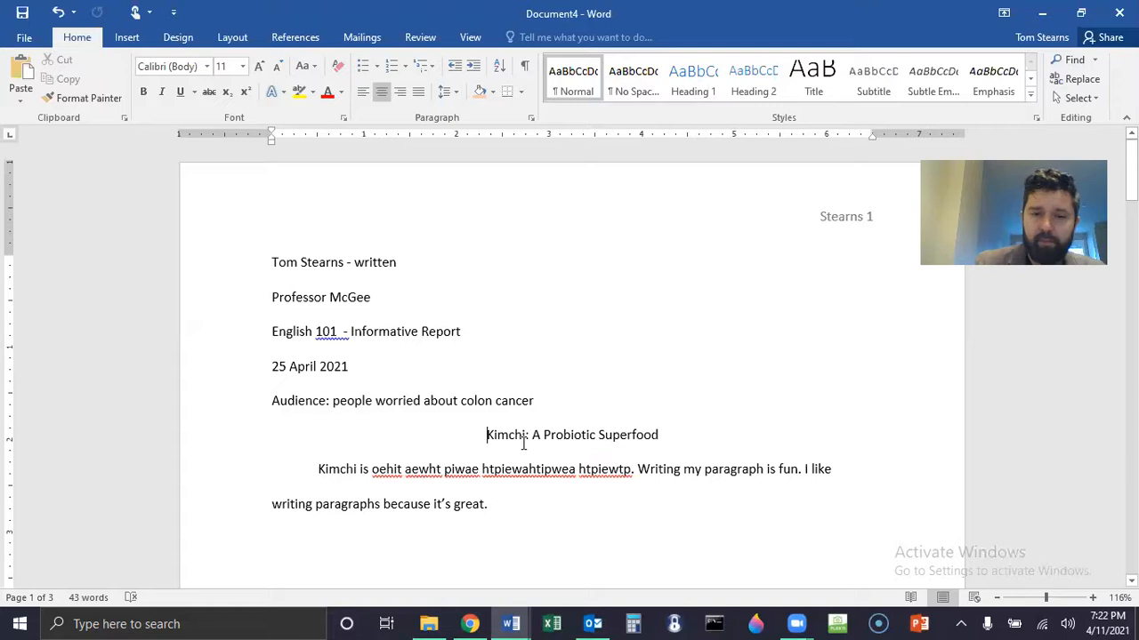
key("Return")
key("Up")
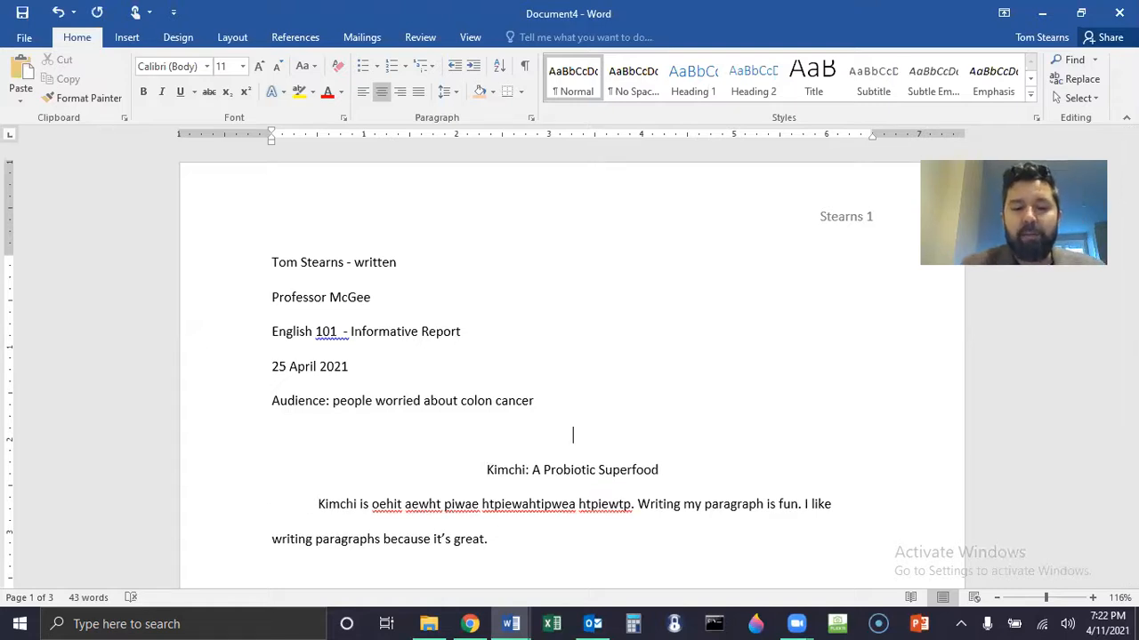
type("Questions for p")
type("eers")
key("BackSpace")
key("BackSpace")
key("BackSpace")
key("BackSpace")
key("BackSpace")
type("for fee")
key("BackSpace")
key("BackSpace")
key("BackSpace")
type("eedback")
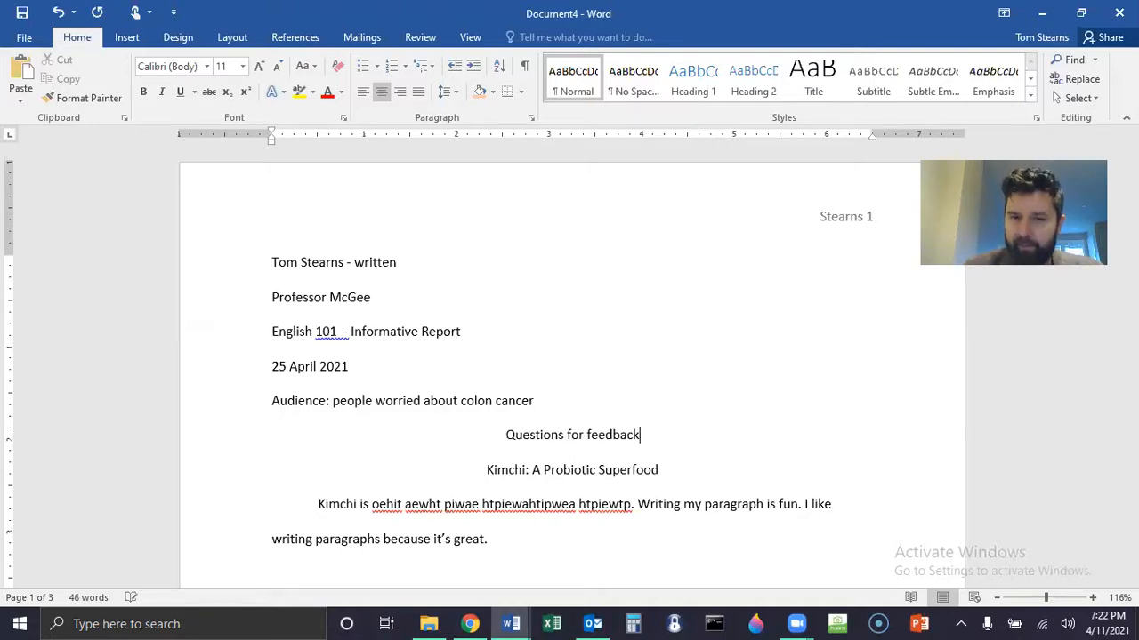
Step: Add a left-aligned numbered list under "Questions for feedback" with the items Question number 1, Question number 2 and Question number 3
key("Return")
key("ctrl+l")
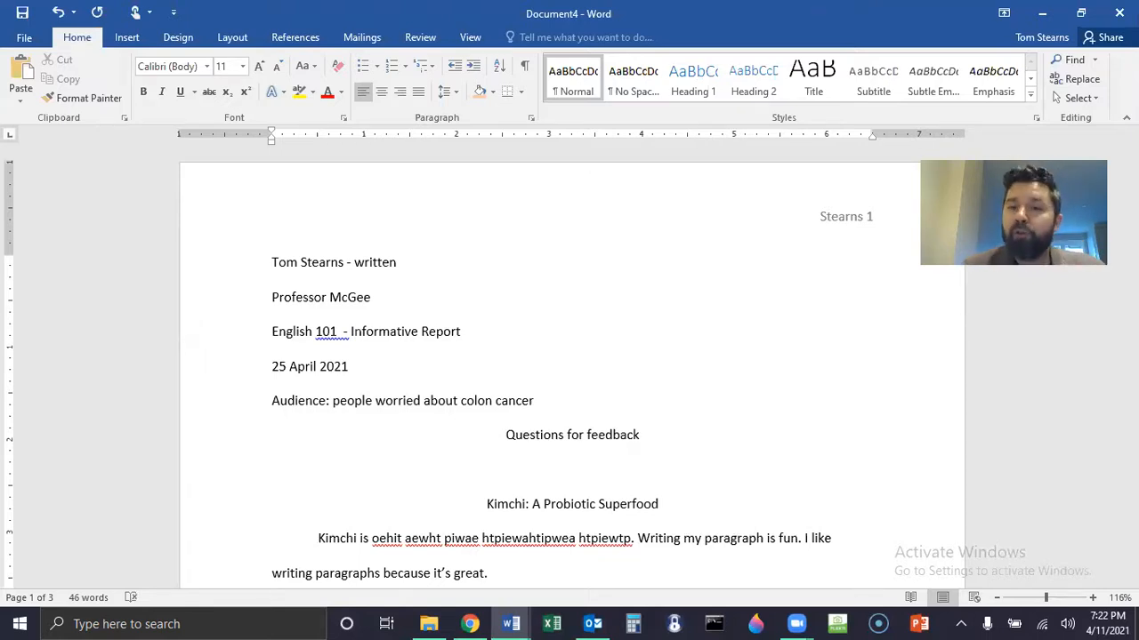
type("1")
key("BackSpace")
type("1.")
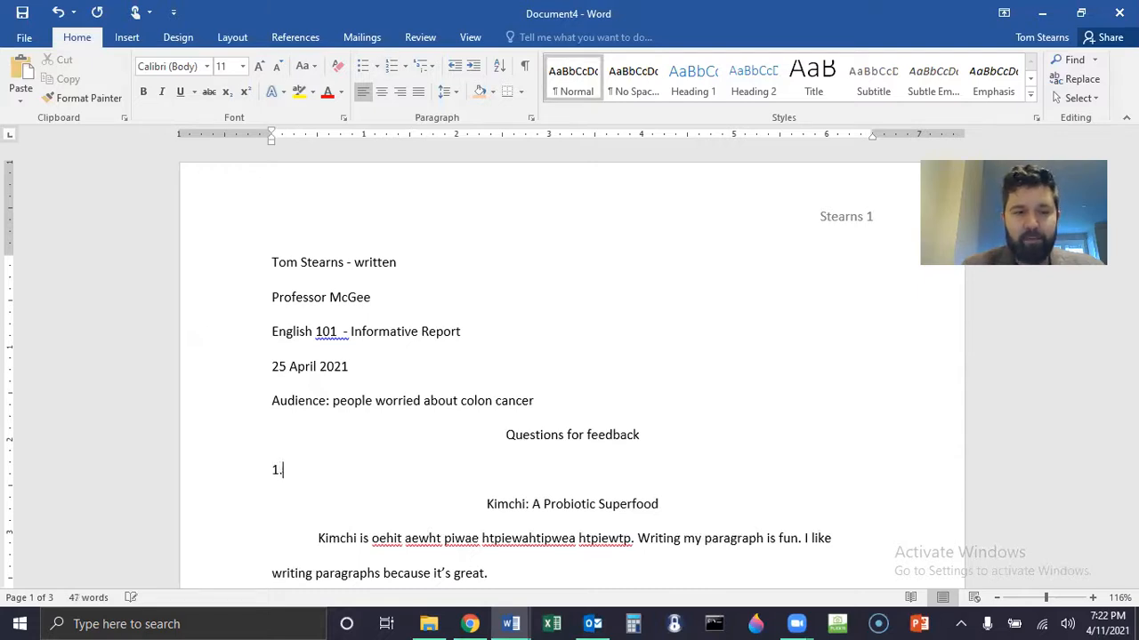
type(" Question number 1")
key("Return")
type("Cuestion number 2")
key("Return")
type("Question number 3")
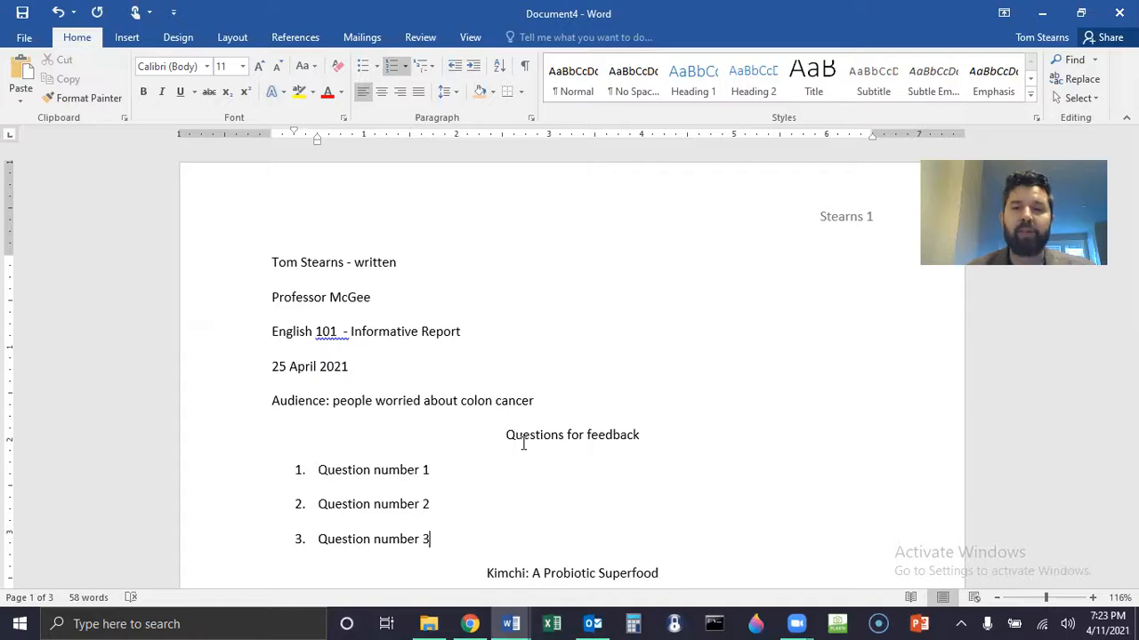
Step: Switch to the MLA summary paragraph assignment in Chrome and review each item in its Criteria for success list
key("alt+Tab")
scroll(514, 436, "down", 10)
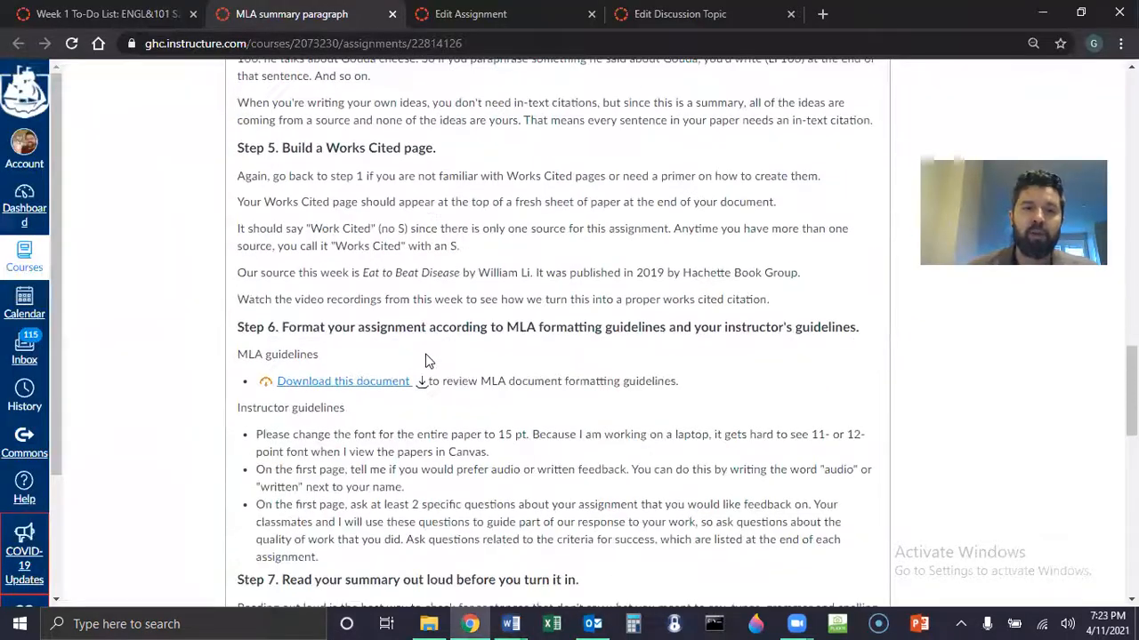
scroll(421, 351, "down", 2)
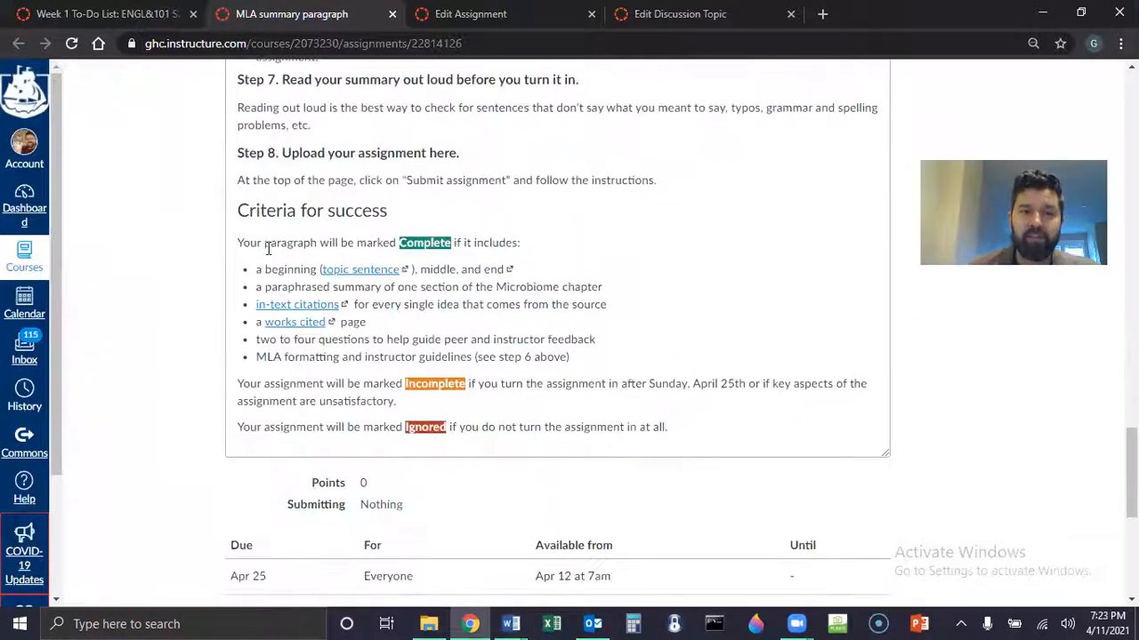
left_click_drag(236, 213, 263, 272)
left_click(263, 271)
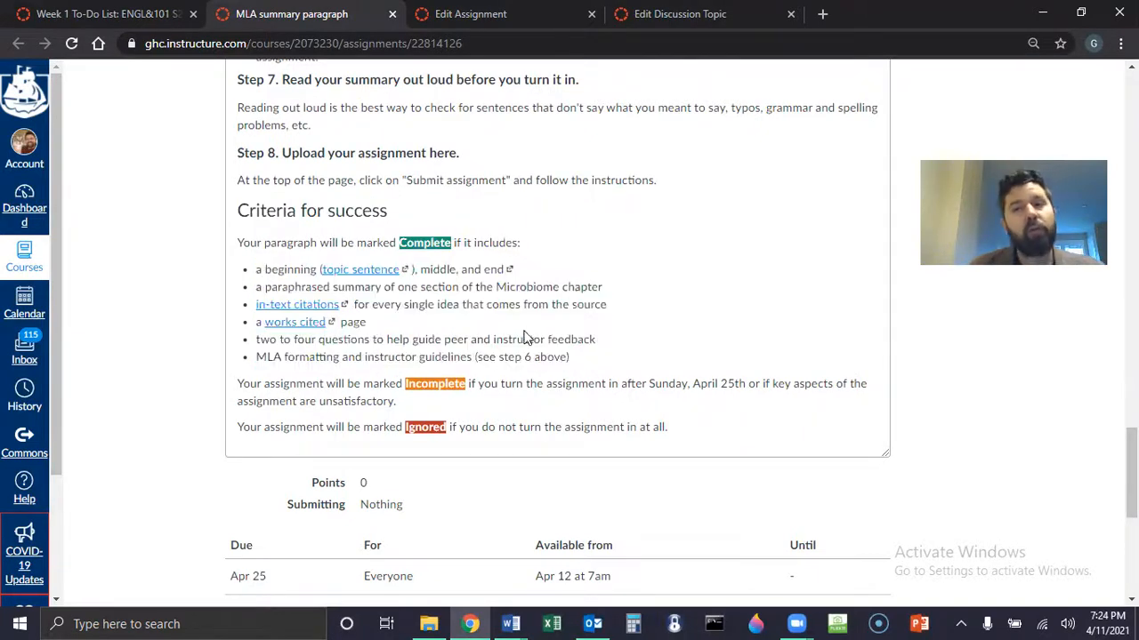
left_click_drag(570, 357, 253, 276)
left_click(255, 277)
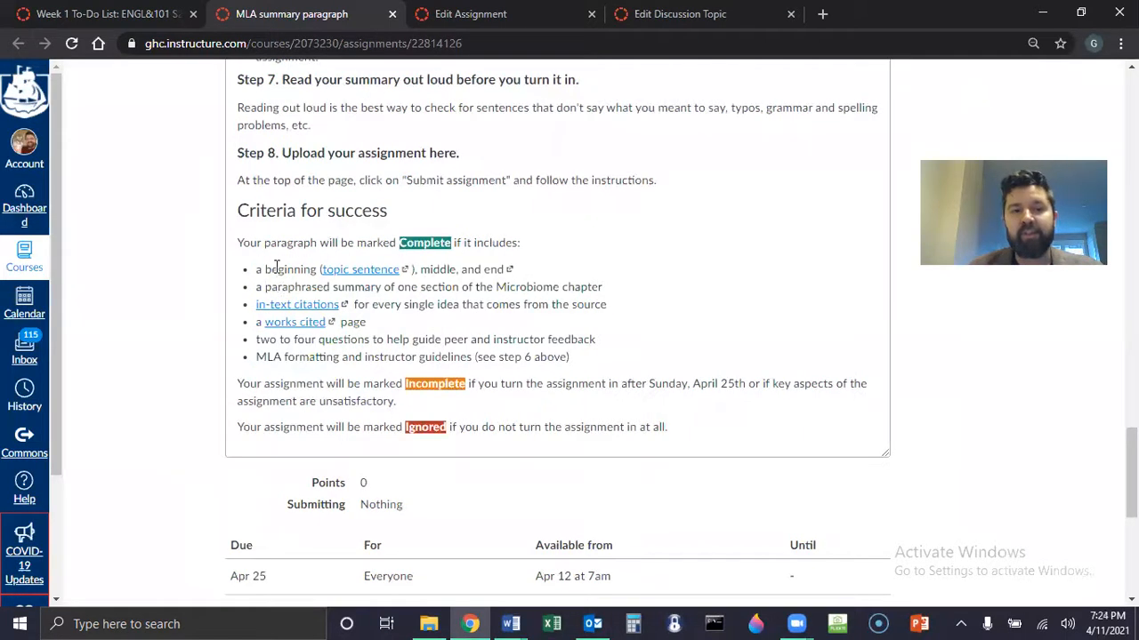
left_click_drag(258, 268, 463, 291)
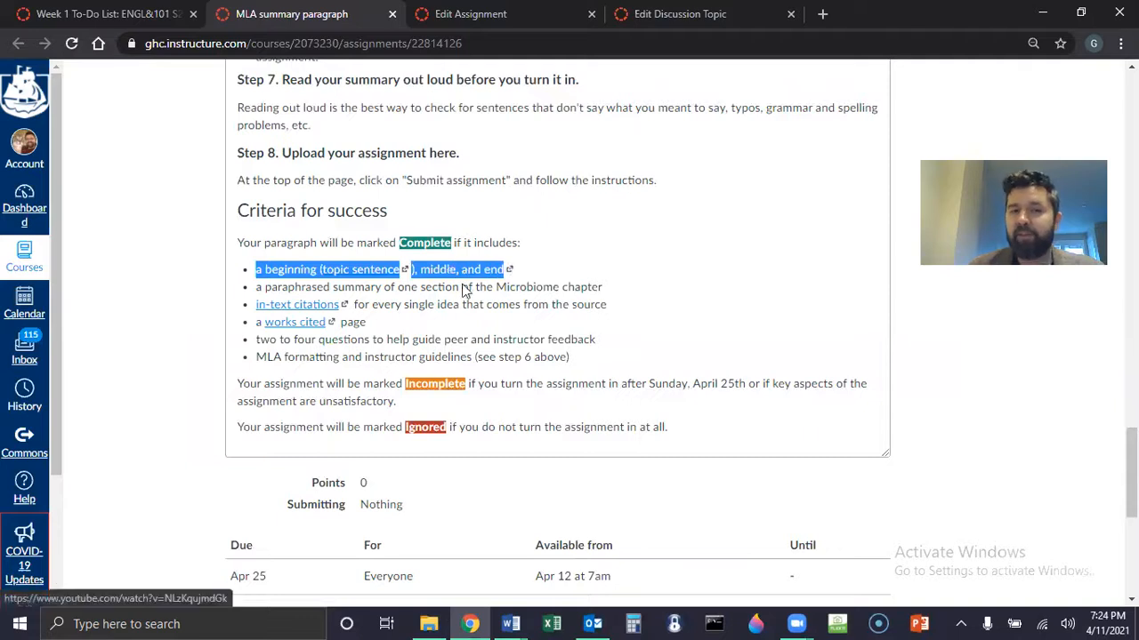
mouse_move(265, 287)
left_mouse_down()
mouse_move(516, 281)
mouse_move(257, 306)
left_mouse_up()
left_click(409, 304)
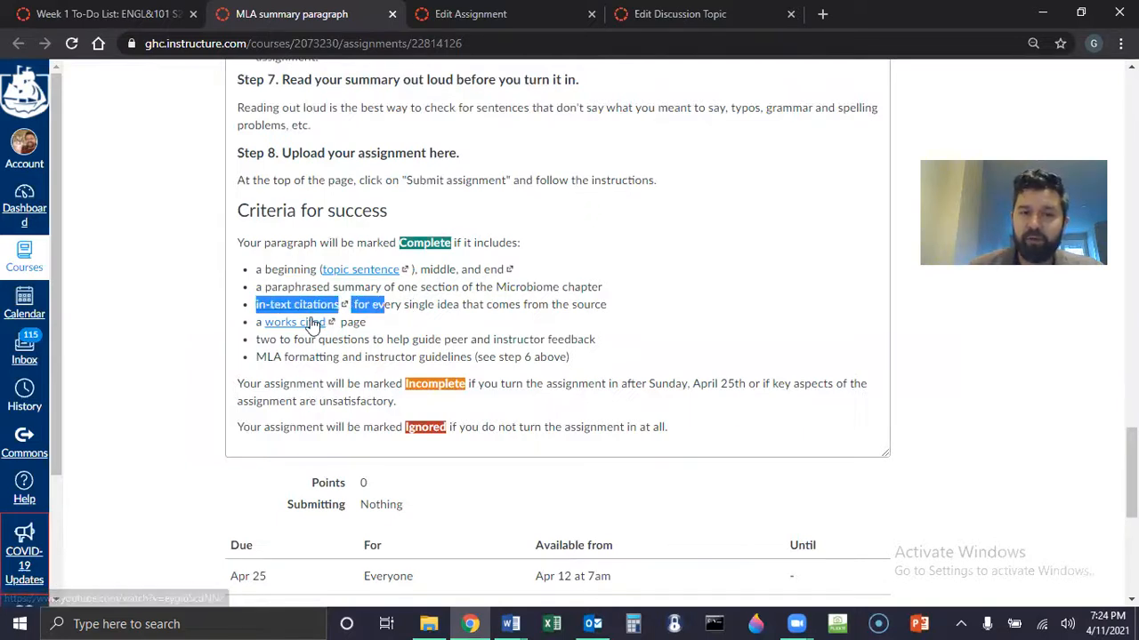
left_click_drag(366, 323, 486, 356)
left_click(308, 355)
left_click(487, 355)
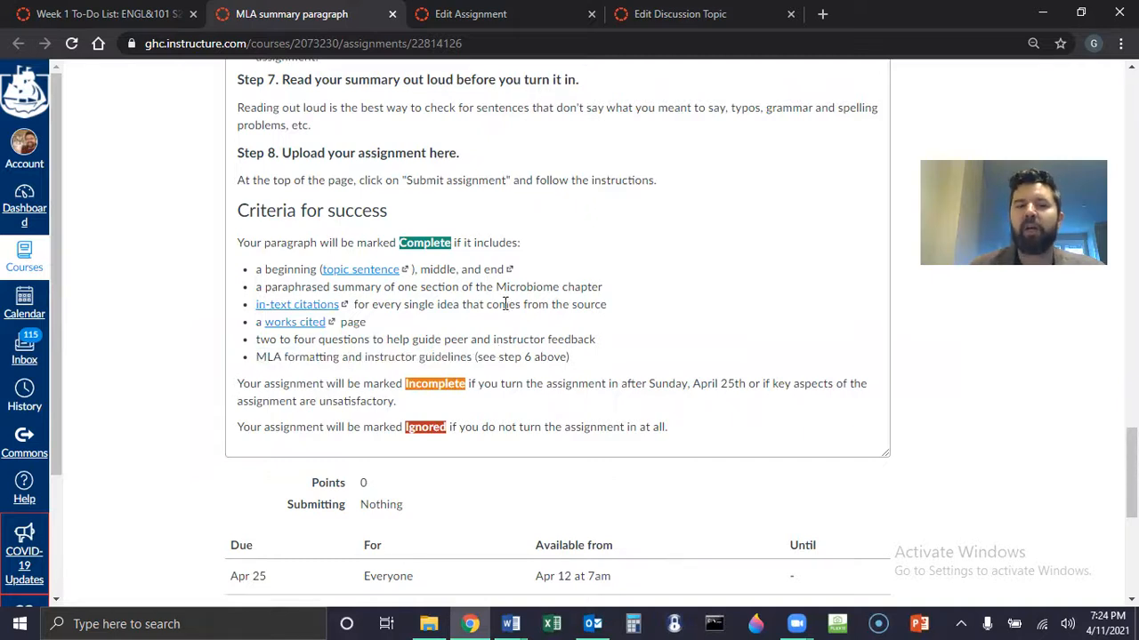
left_click_drag(239, 212, 383, 229)
left_click(384, 228)
Step: Return to the Word document and zoom out to 90% to look over the first page
key("alt+Tab")
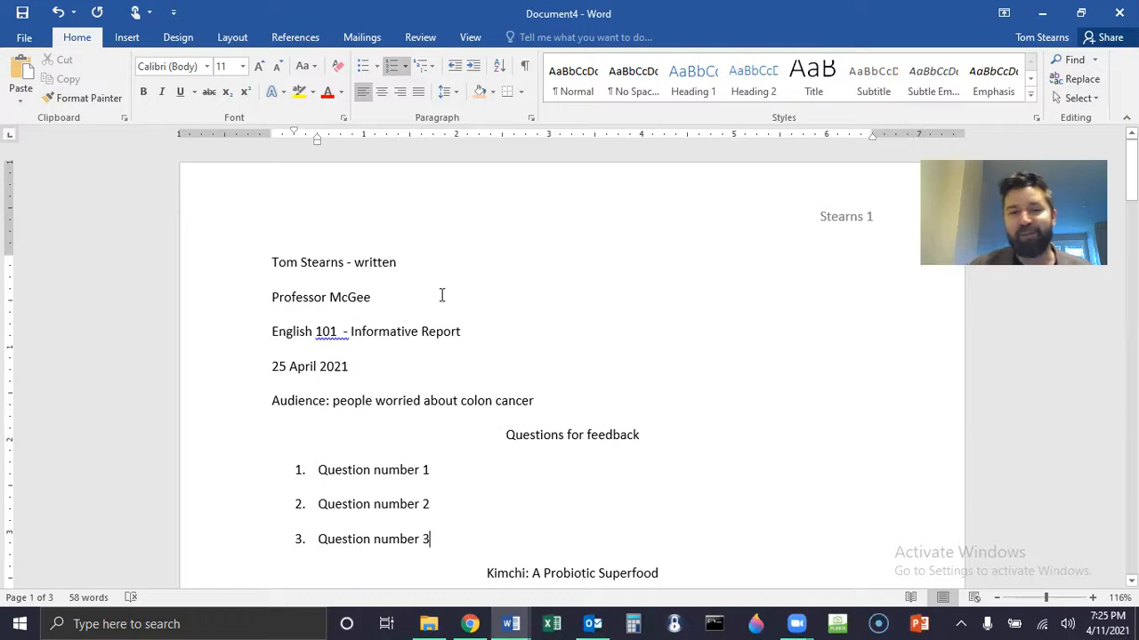
scroll(500, 323, "down", 4)
scroll(496, 317, "up", 2)
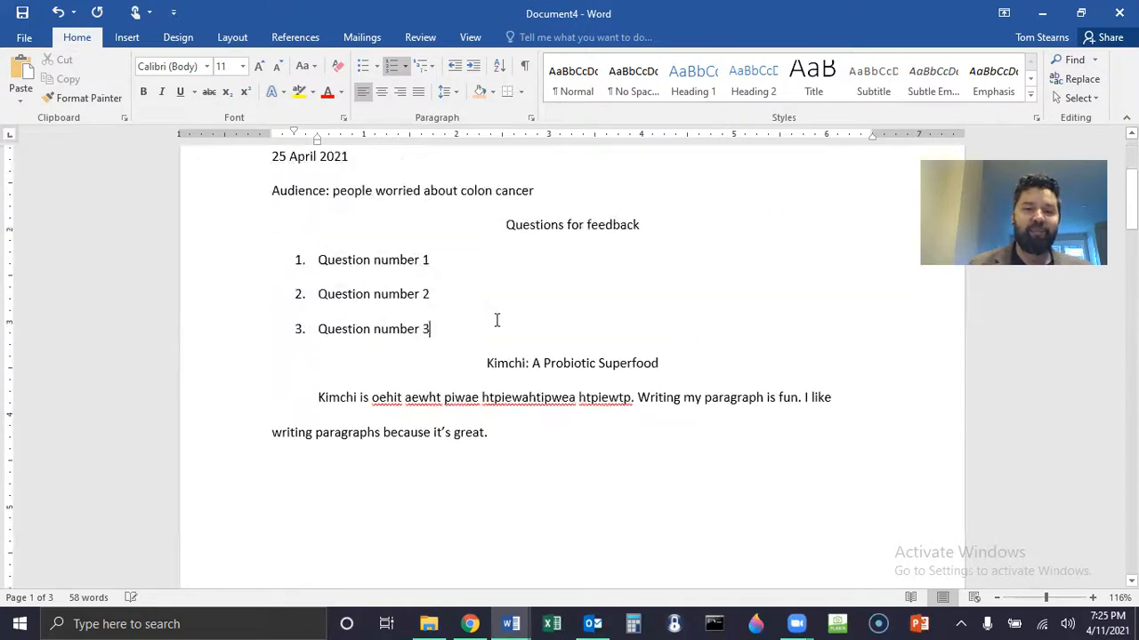
left_click(1095, 530)
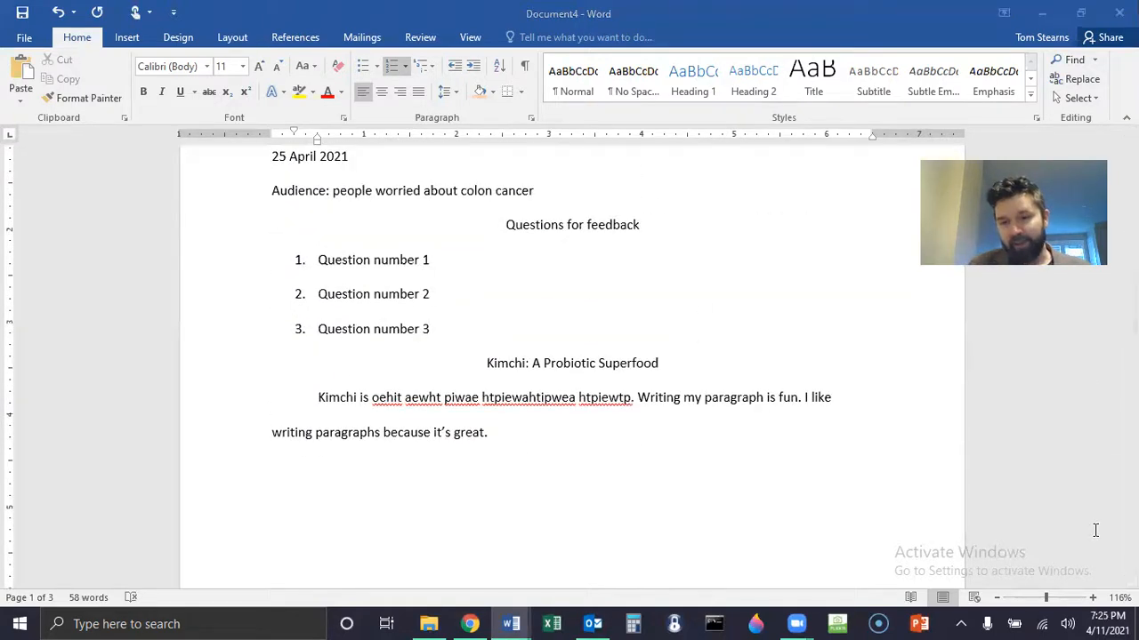
left_click(997, 602)
left_click(998, 601)
left_click(997, 601)
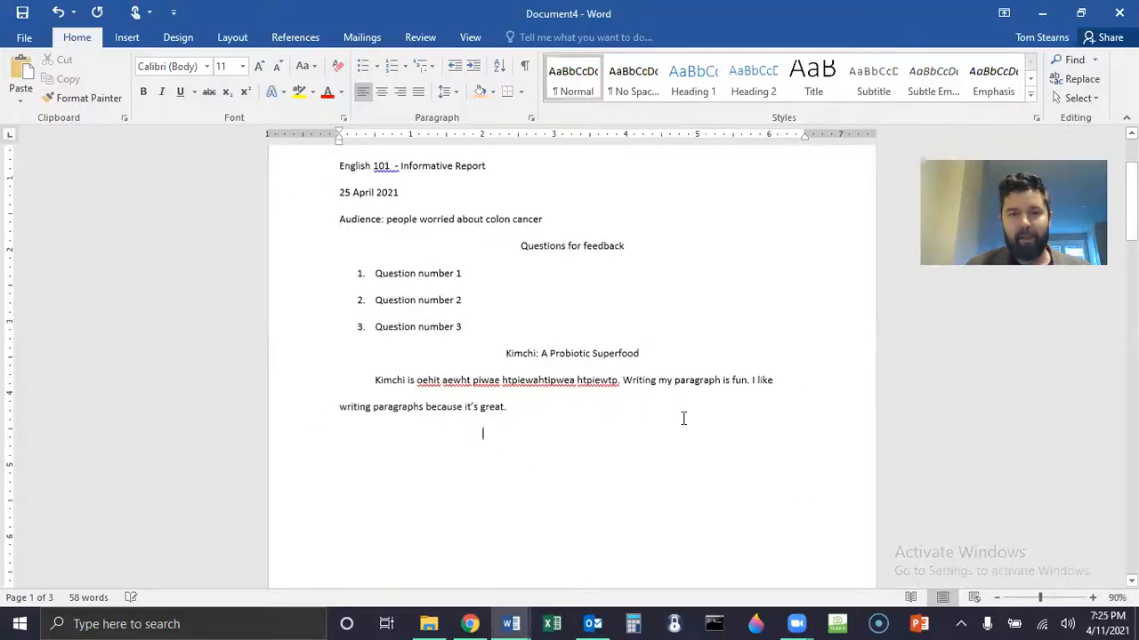
Step: Copy the Kimchi paragraph's text and paste a second copy at the end of the same paragraph
left_click_drag(543, 407, 374, 378)
key("ctrl+c")
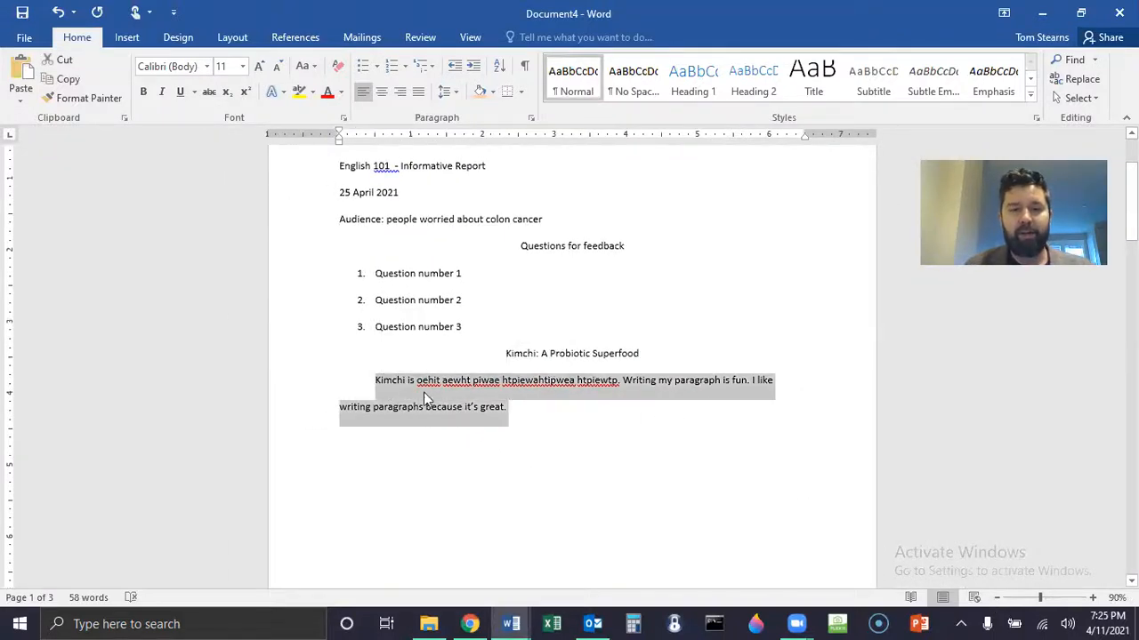
left_click(529, 407)
key("ctrl+v")
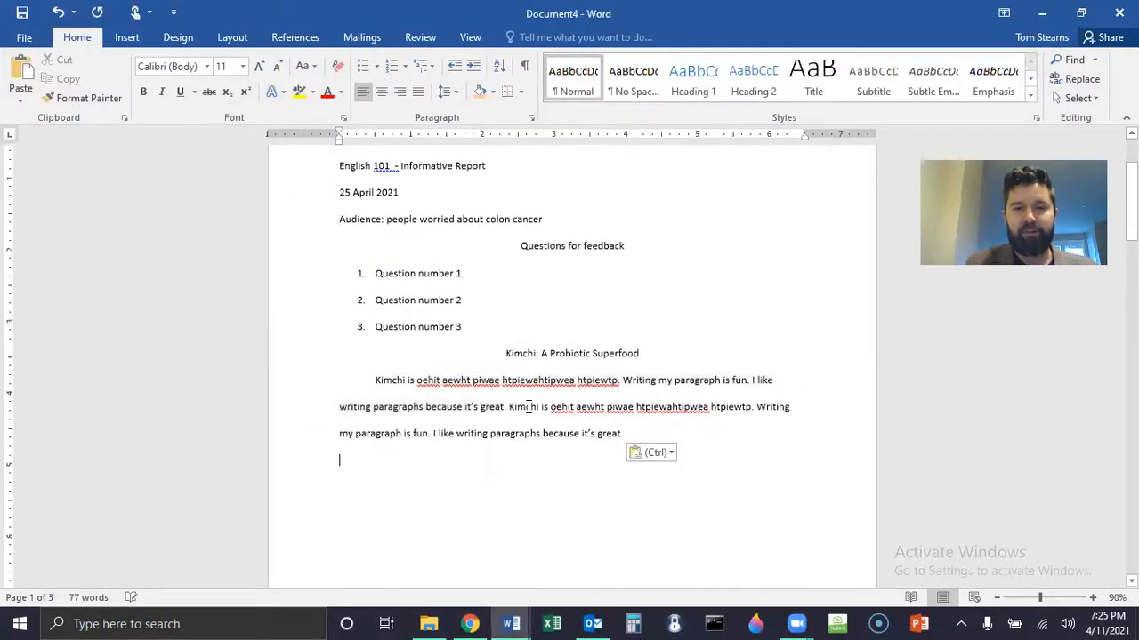
Step: Add a second body paragraph made of two consecutive copies of the copied Kimchi text
key("Return")
key("ctrl+v")
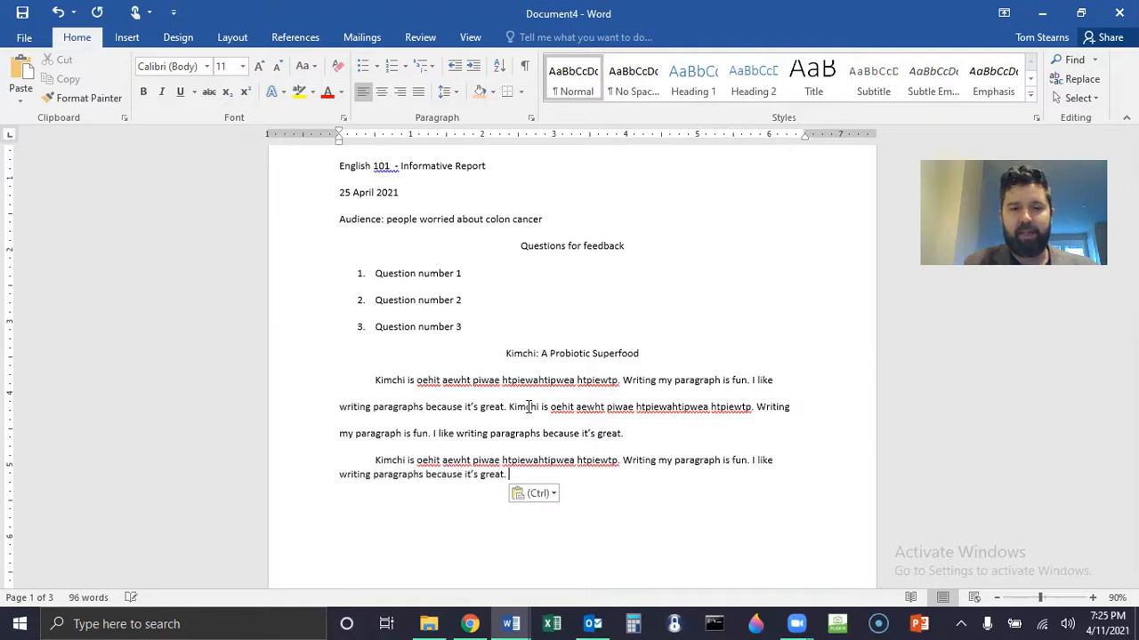
key("Return")
key("ctrl+v")
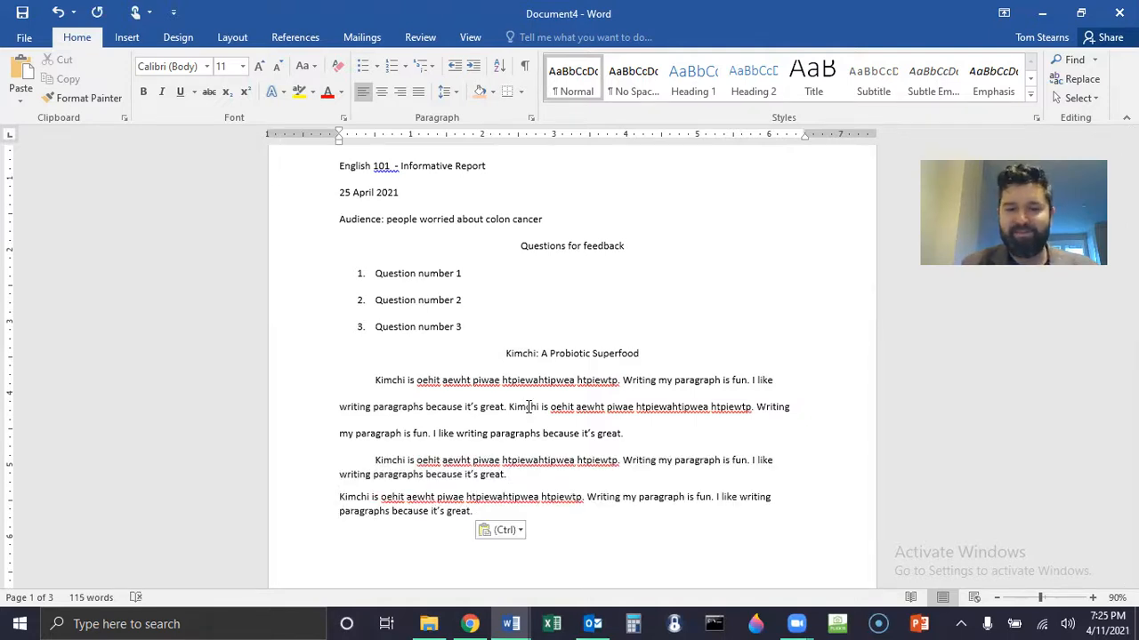
key("BackSpace")
key("ctrl+Return")
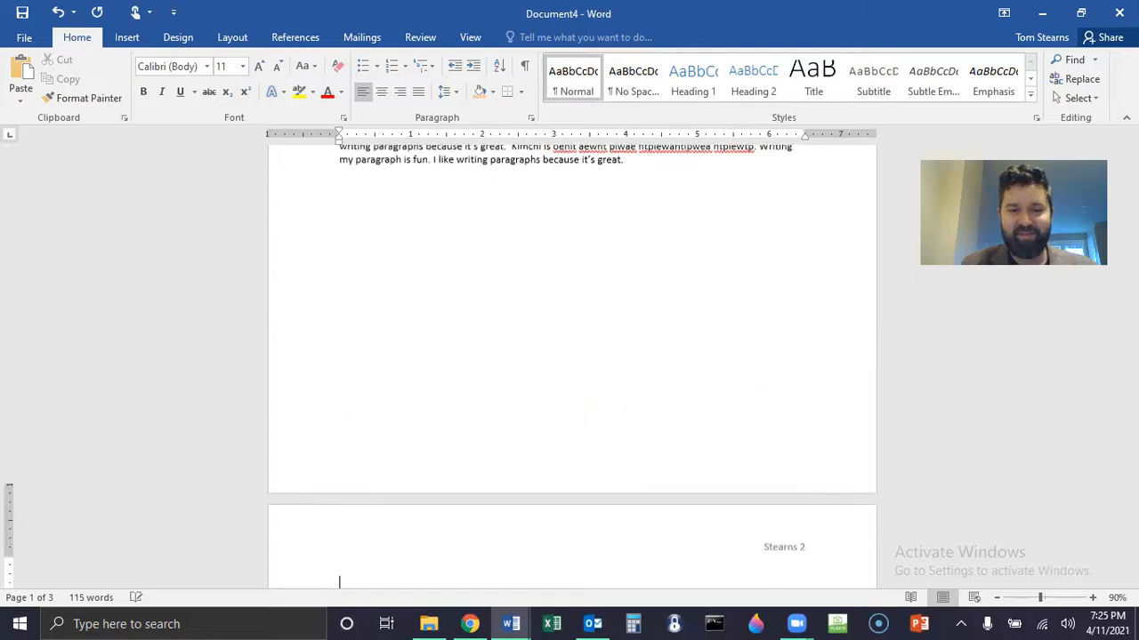
key("BackSpace")
Step: Set the entire document's line spacing to 2.0 and remove the space after paragraphs
scroll(534, 405, "up", 3)
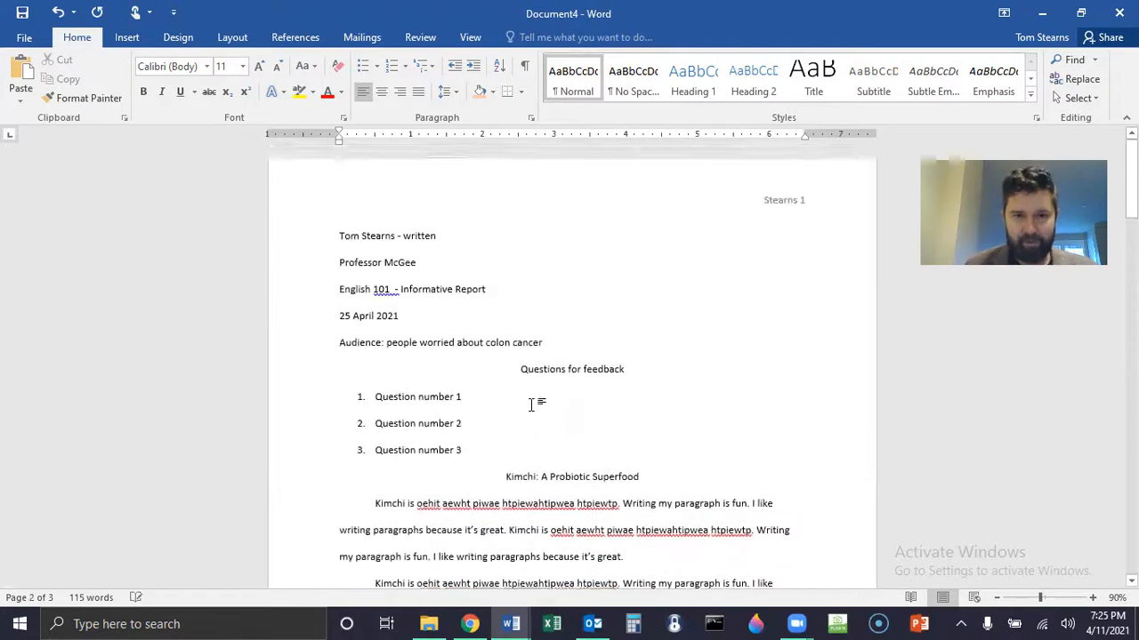
scroll(573, 383, "down", 3)
left_click(641, 368)
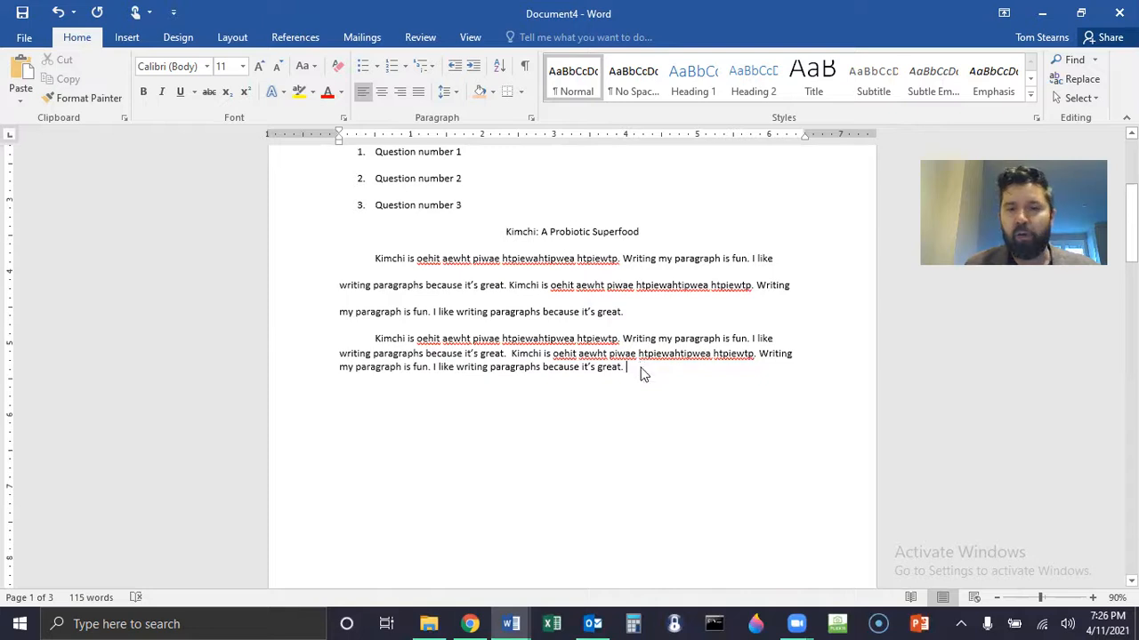
key("ctrl+a")
left_click(443, 92)
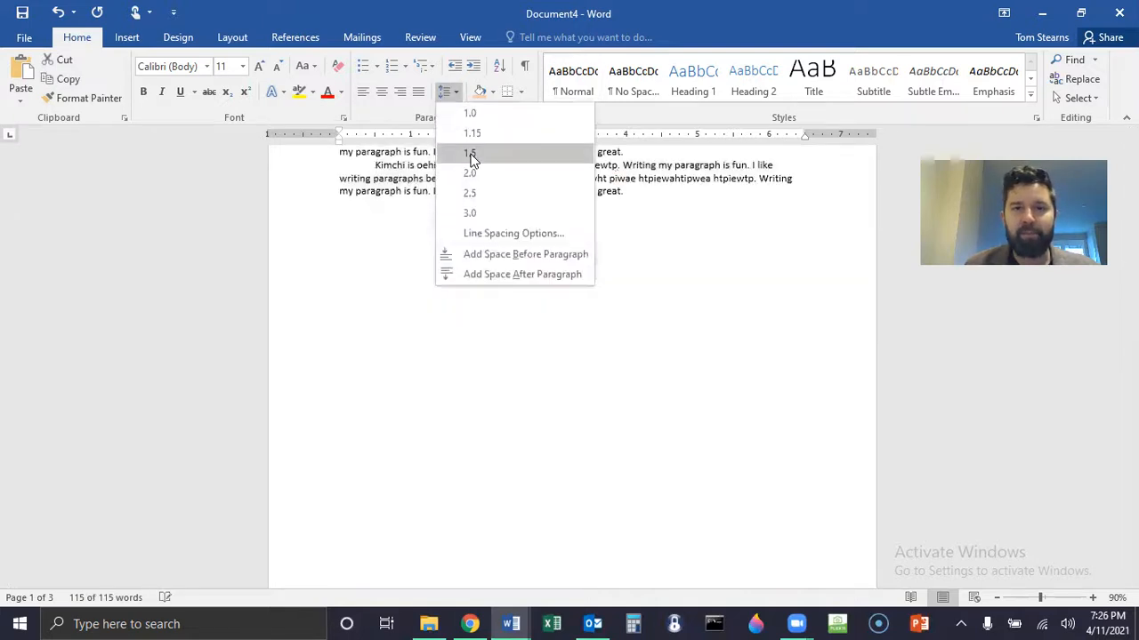
left_click(469, 172)
left_click(449, 91)
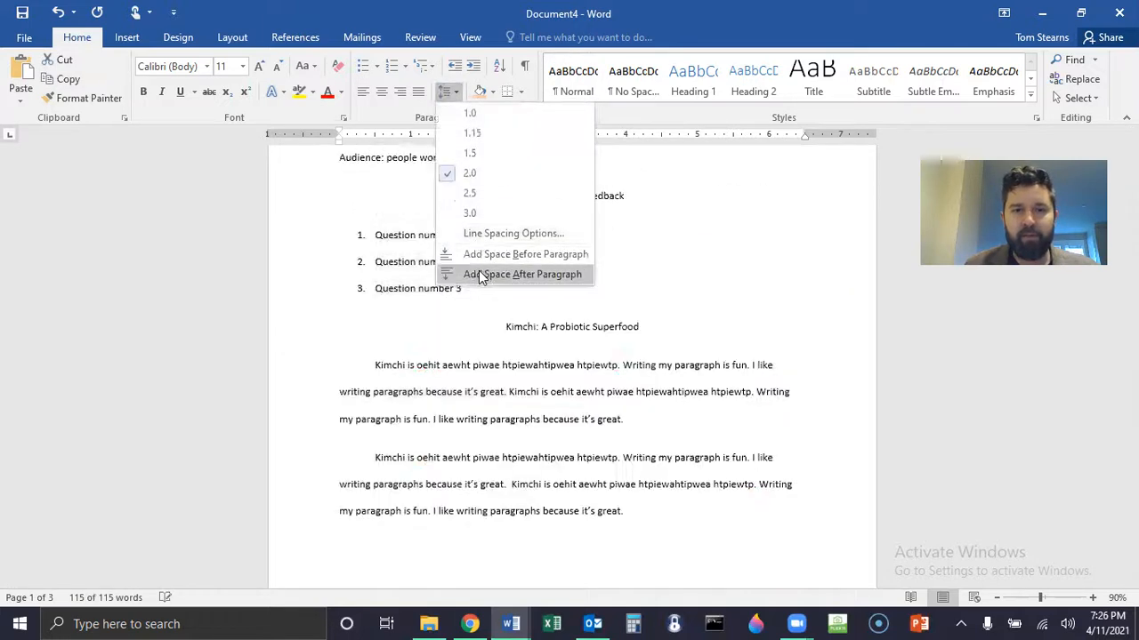
left_click(481, 274)
left_click(449, 91)
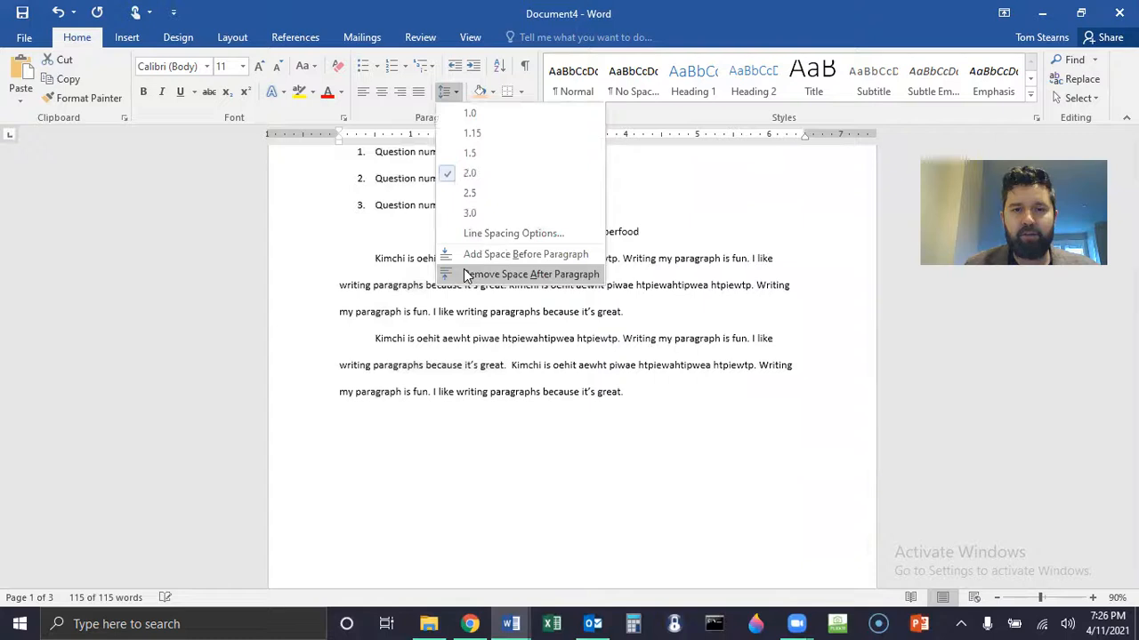
left_click(463, 274)
left_click(524, 280)
Step: Look over the heading, feedback questions and both body paragraphs, and check the pages that follow
scroll(464, 309, "up", 4)
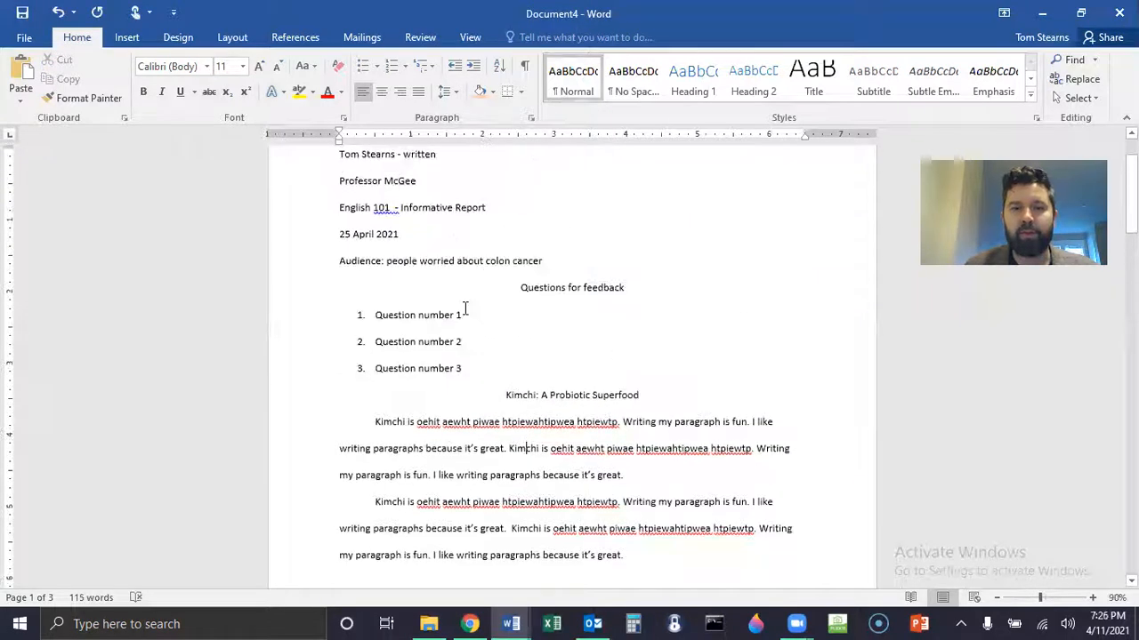
scroll(521, 272, "down", 5)
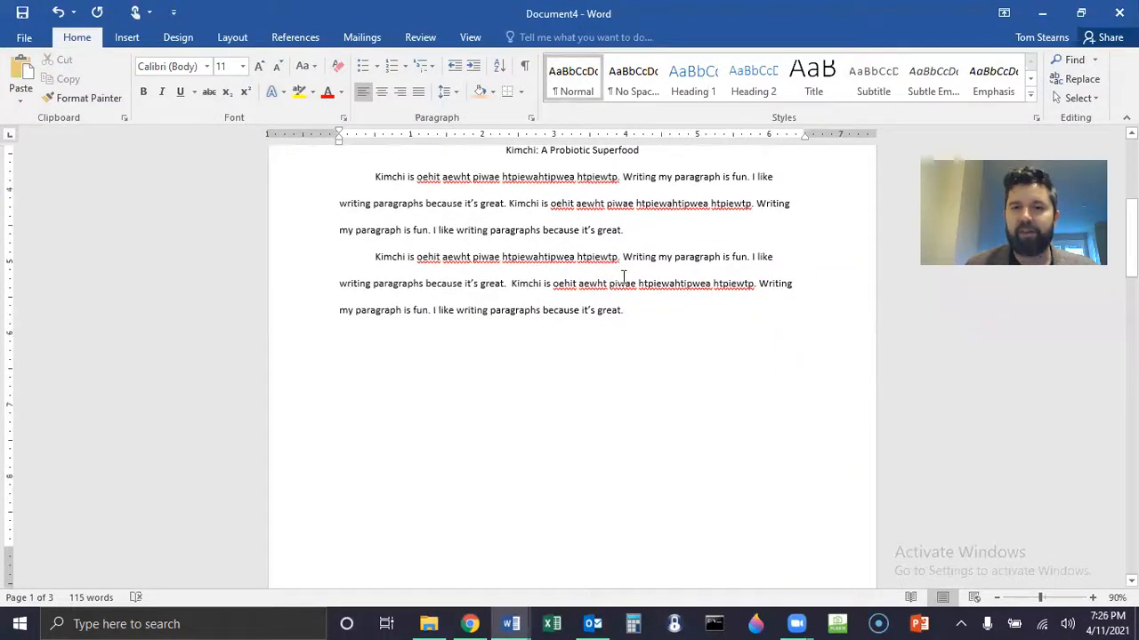
left_click_drag(376, 176, 623, 317)
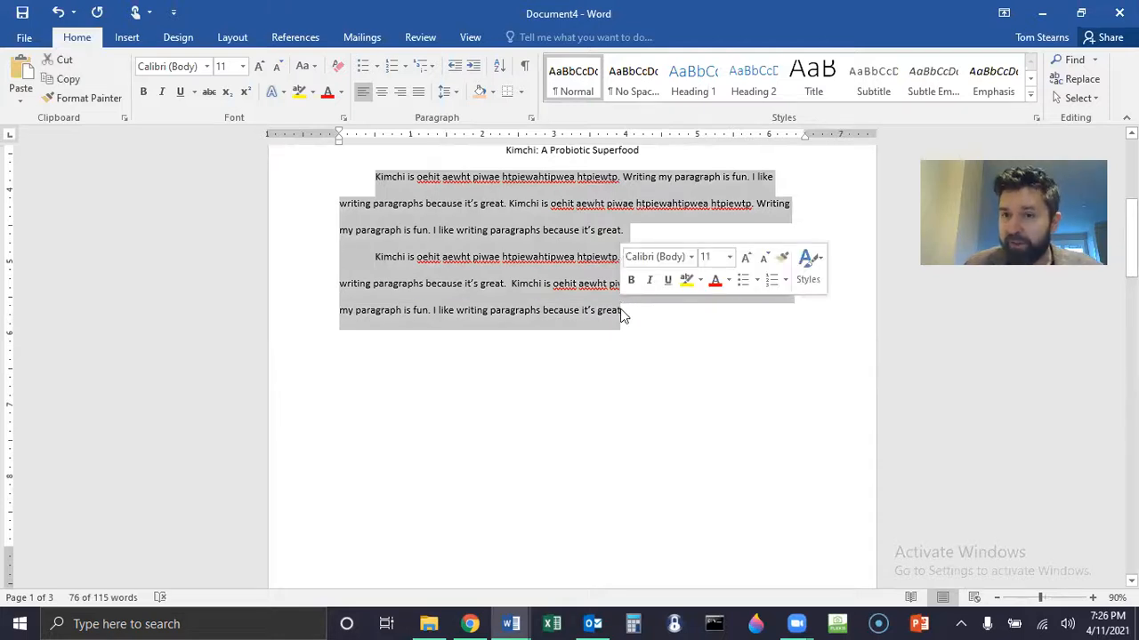
left_click(628, 311)
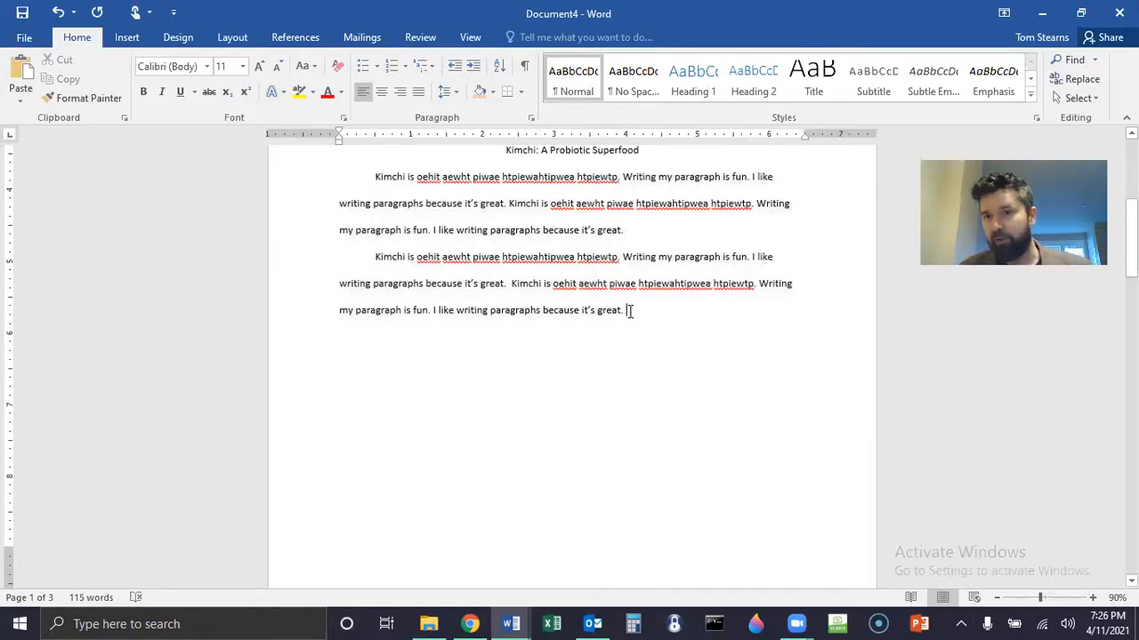
scroll(641, 309, "down", 10)
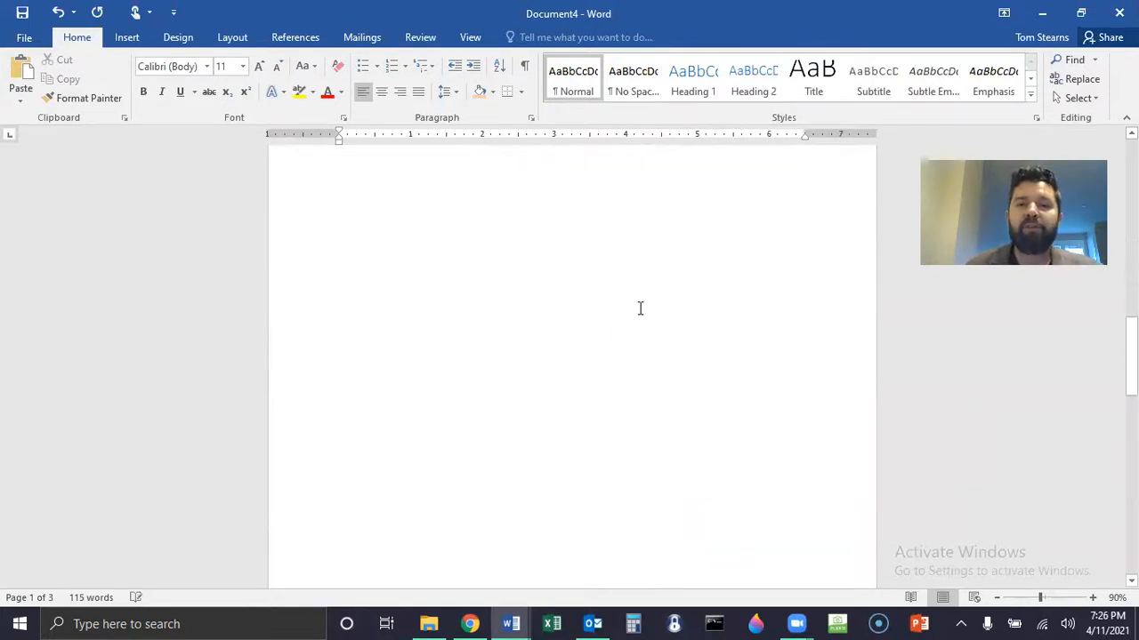
scroll(640, 308, "up", 12)
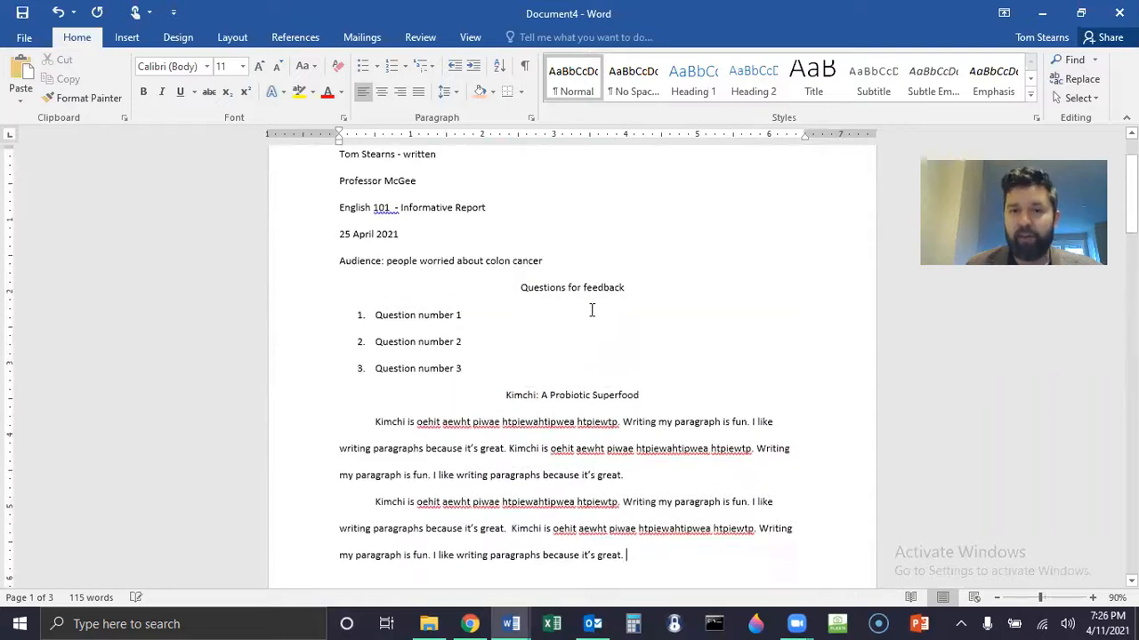
scroll(591, 309, "down", 8)
left_click(594, 459)
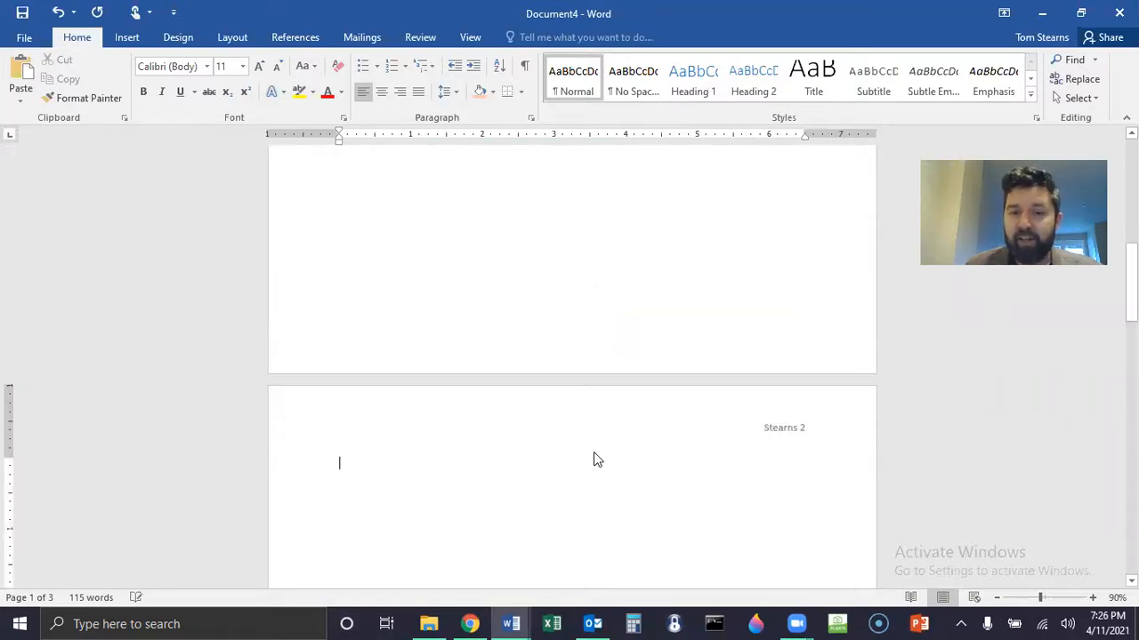
scroll(569, 436, "up", 5)
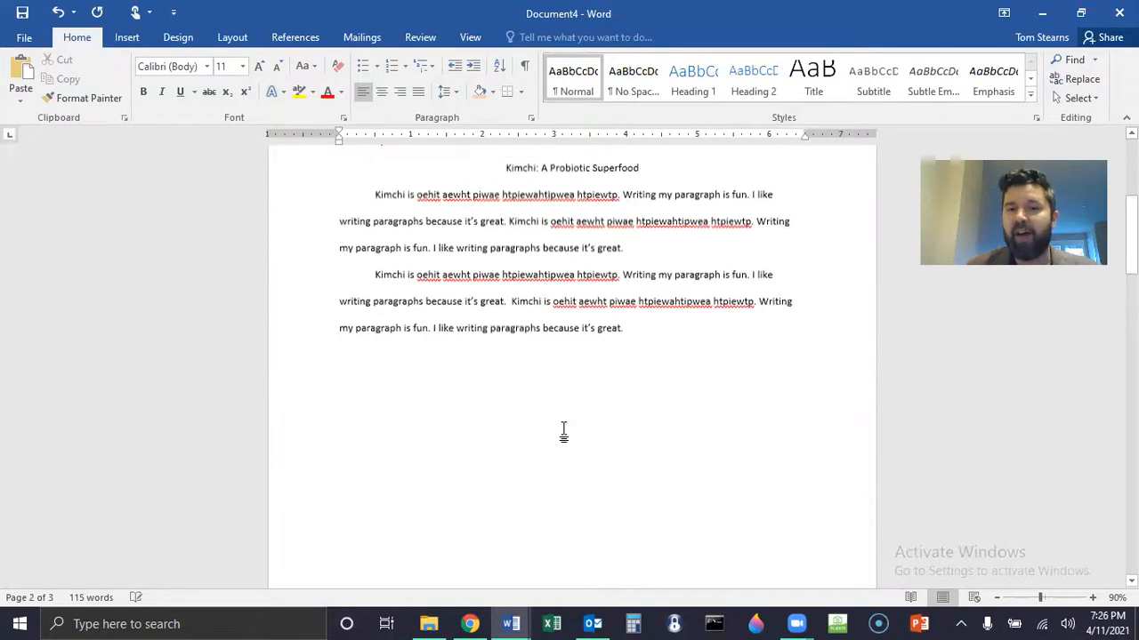
Step: Start a new line after the second body paragraph and insert a page break there
left_click(662, 398)
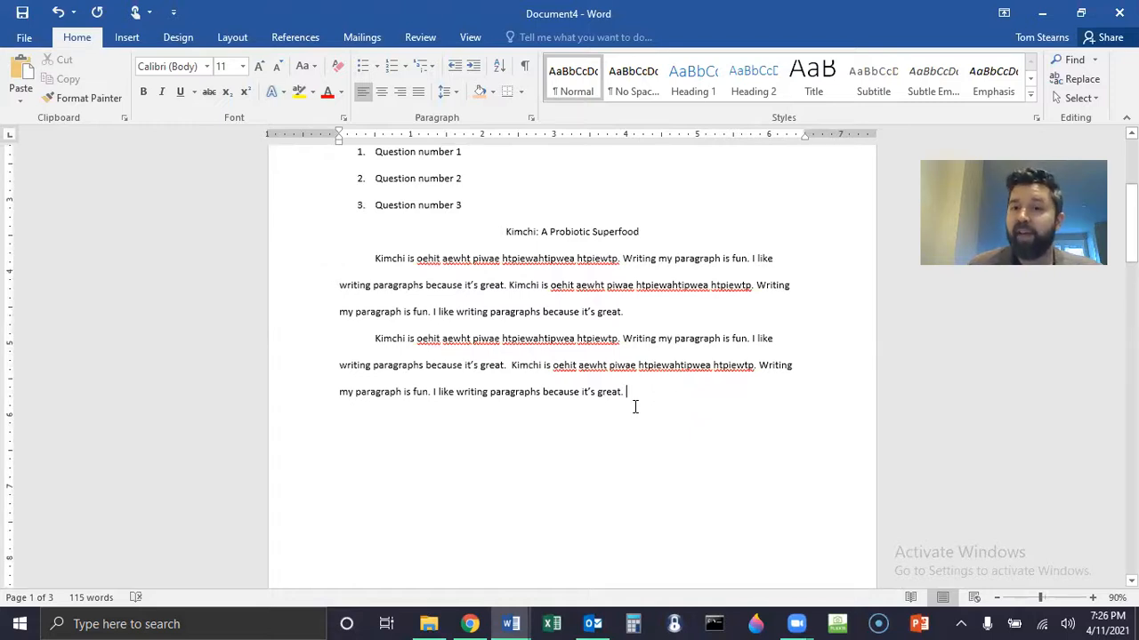
key("Return")
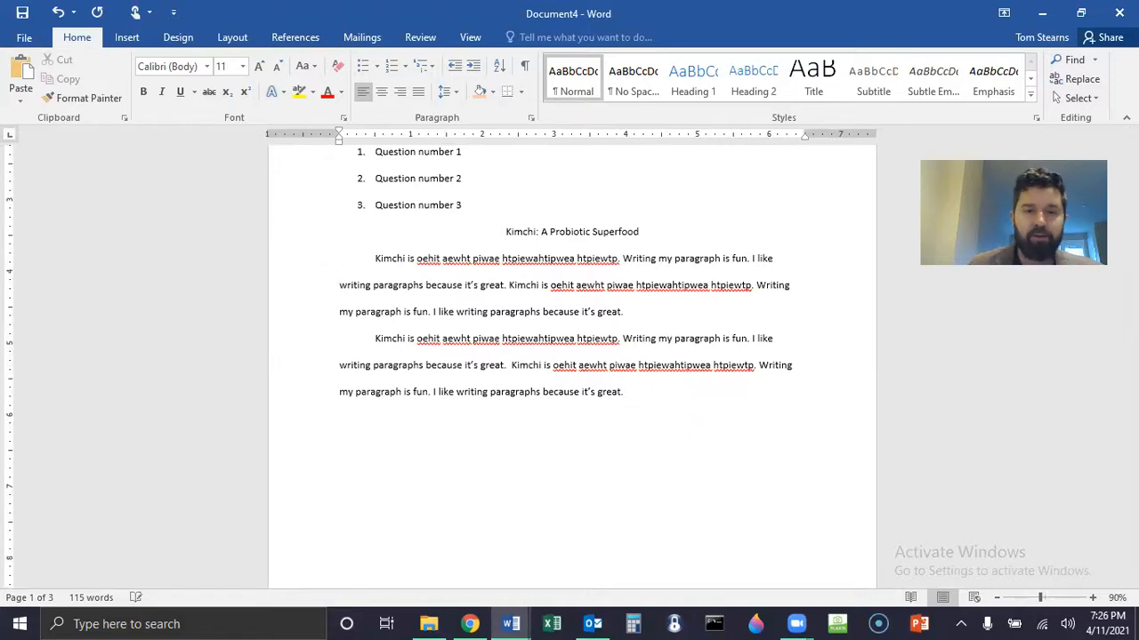
left_click(129, 40)
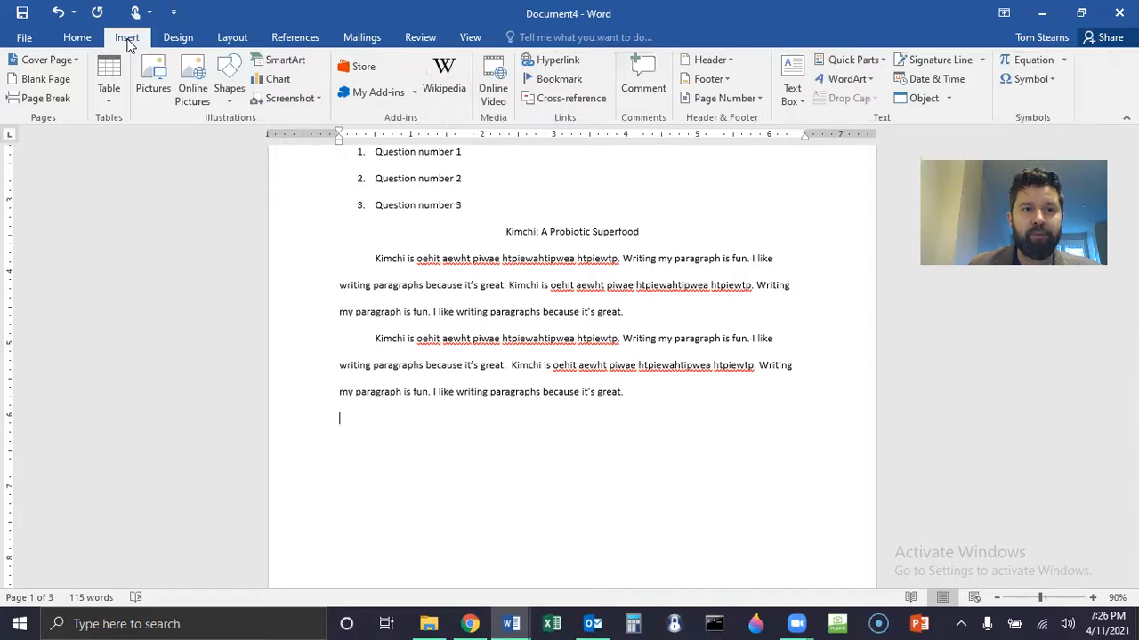
left_click(48, 98)
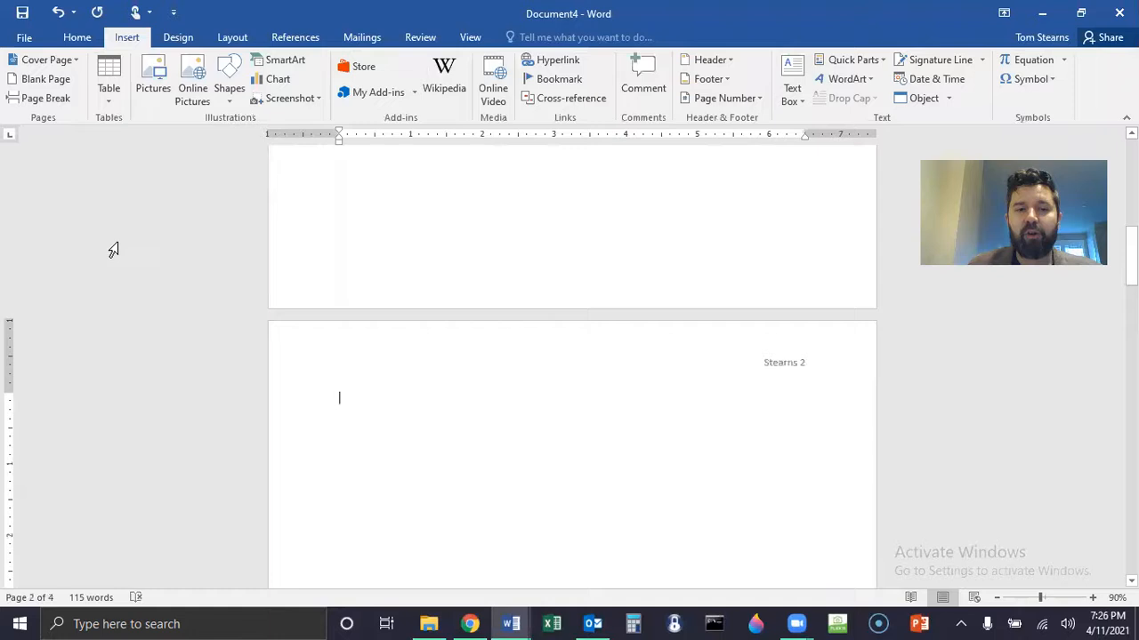
Step: Add a centered "Works Cited" heading at the start of the new page
left_click(76, 39)
left_click(382, 93)
type("Works Cited")
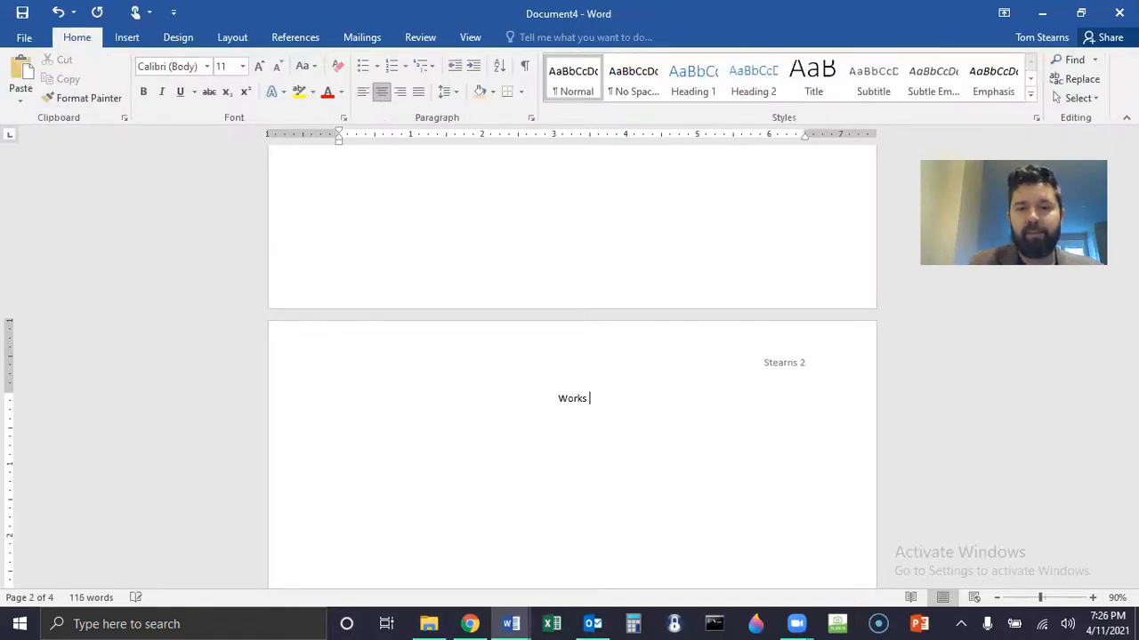
Step: Begin a left-aligned entry under "Works Cited" with the source author's name, last name first, and return to the first page
key("Return")
left_click(363, 92)
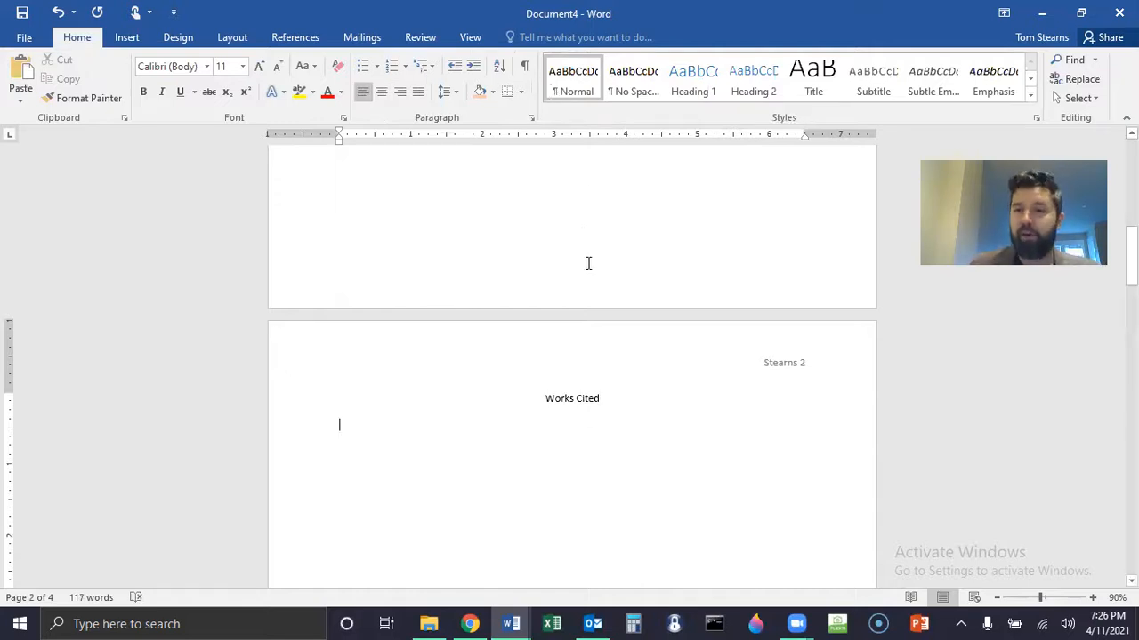
type("Li, William.")
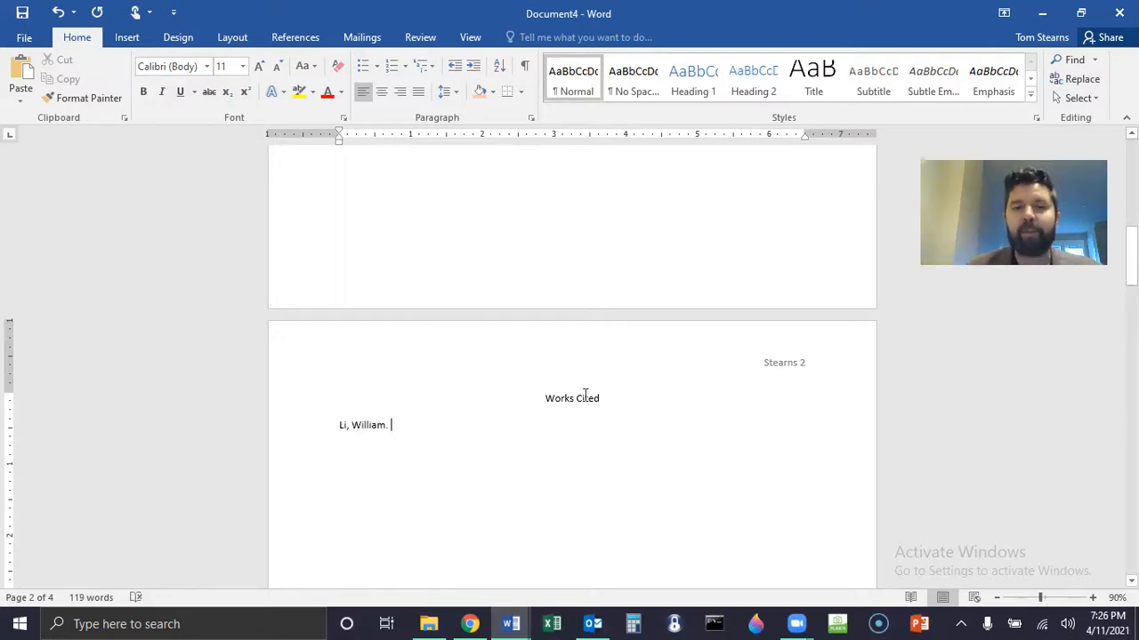
scroll(572, 398, "up", 10)
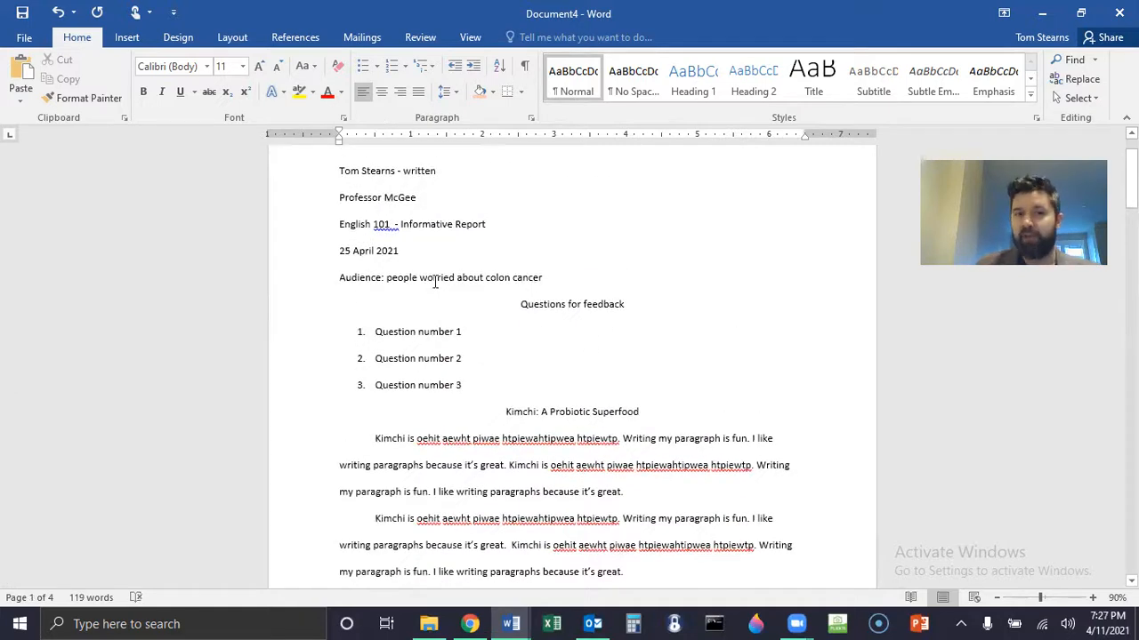
scroll(427, 284, "up", 2)
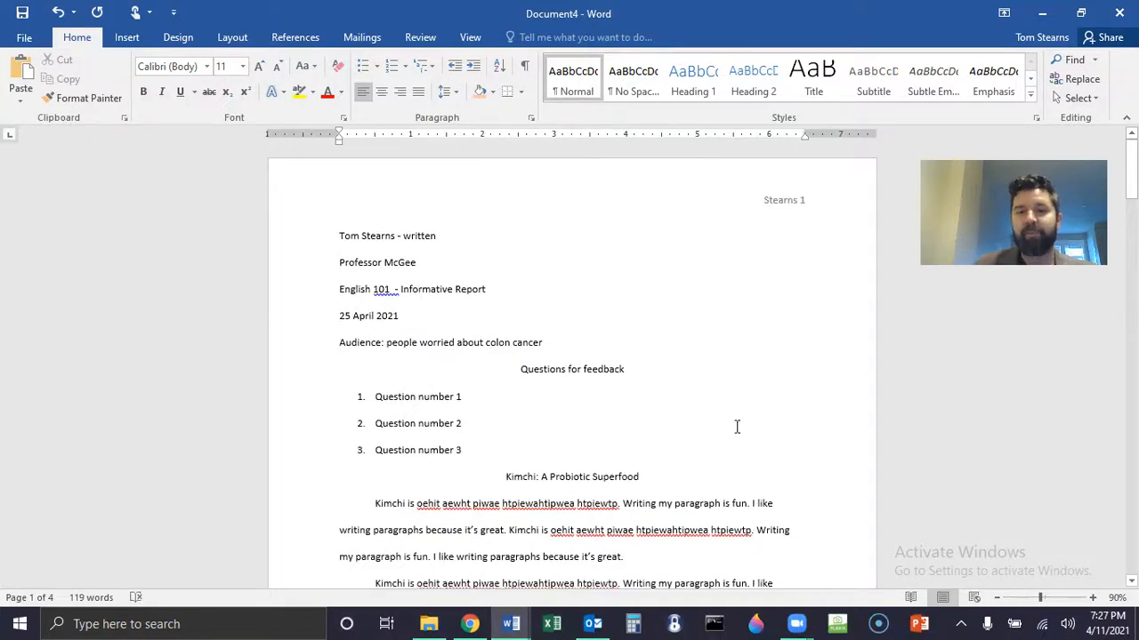